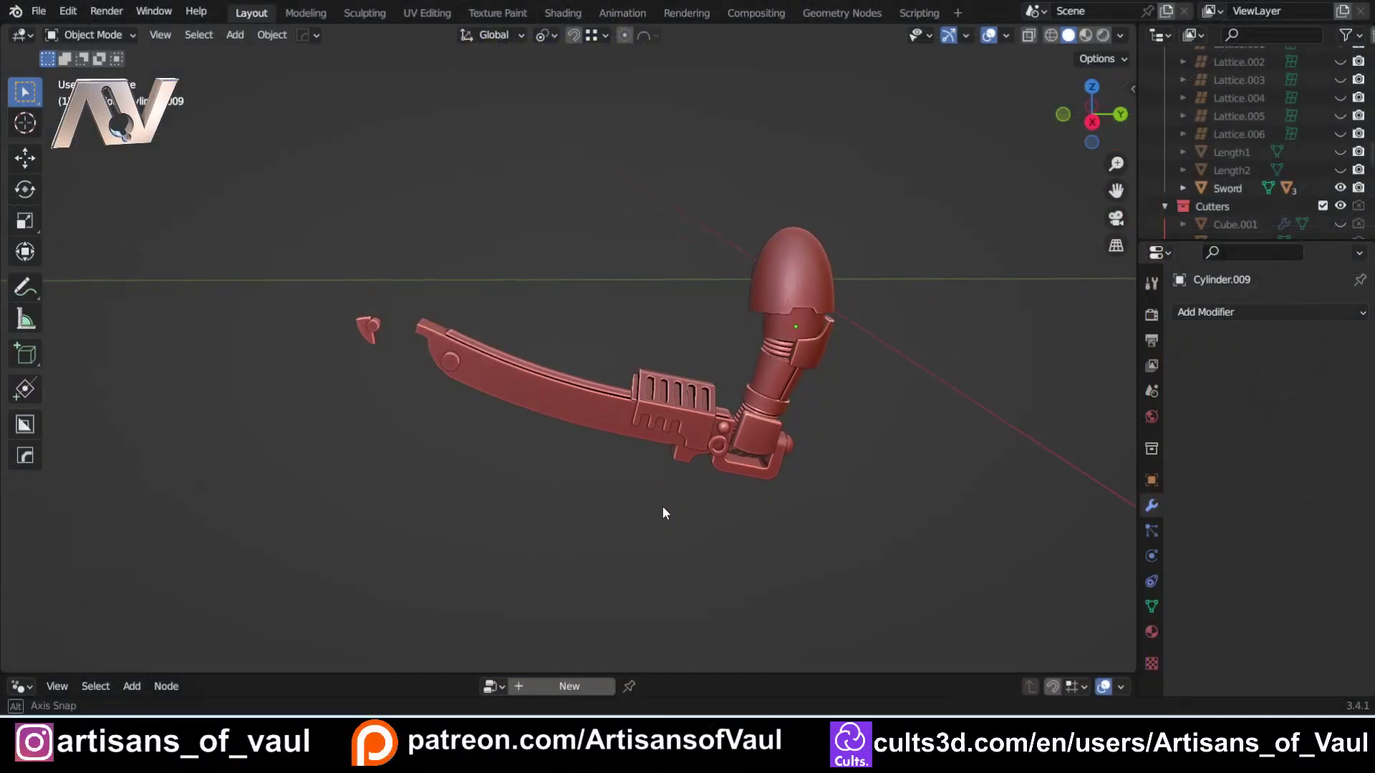
- Open the Sword object for mesh editing in edge selection mode, with the blade's grooved edge in view
middle_click_drag(663, 506, 694, 453)
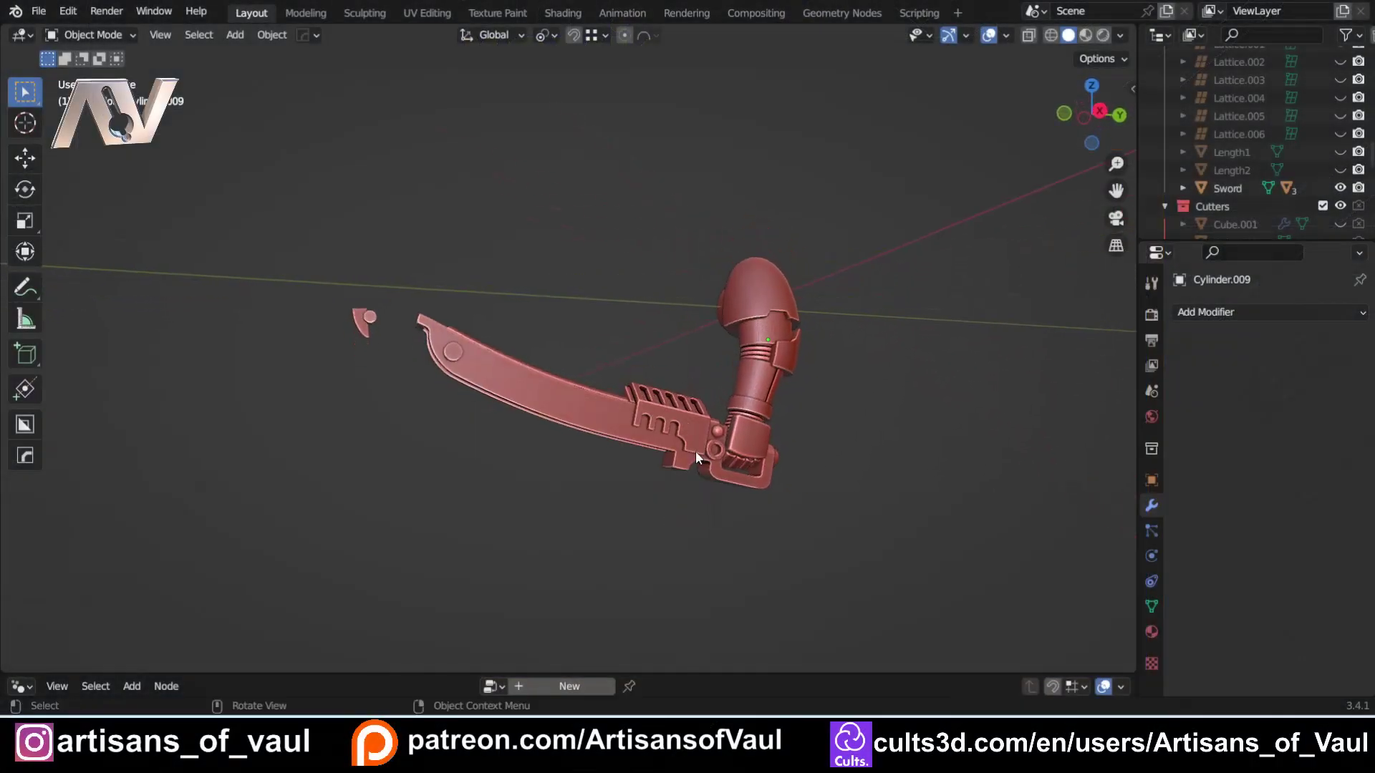
scroll(449, 404, "up", 3)
middle_click_drag(403, 356, 392, 311)
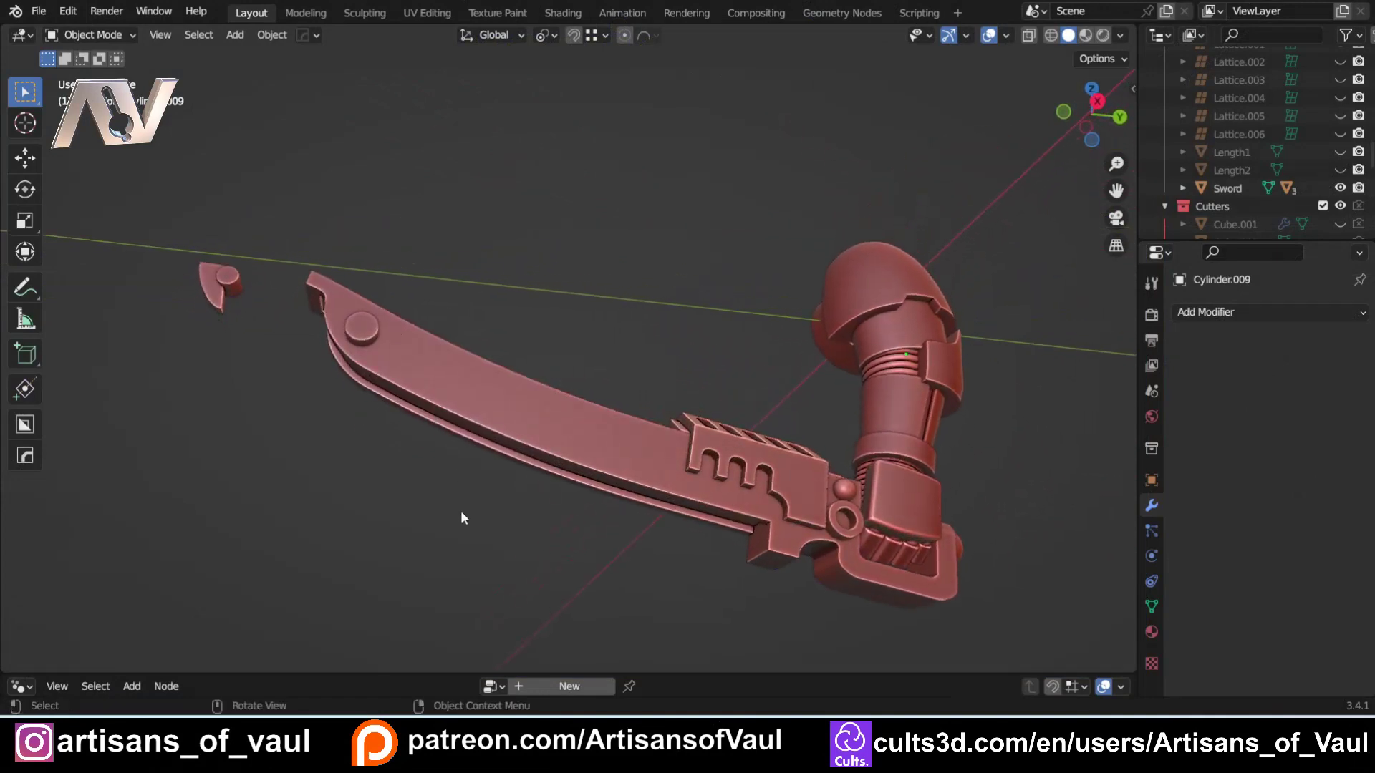
left_click(447, 419)
middle_click_drag(448, 419, 515, 358)
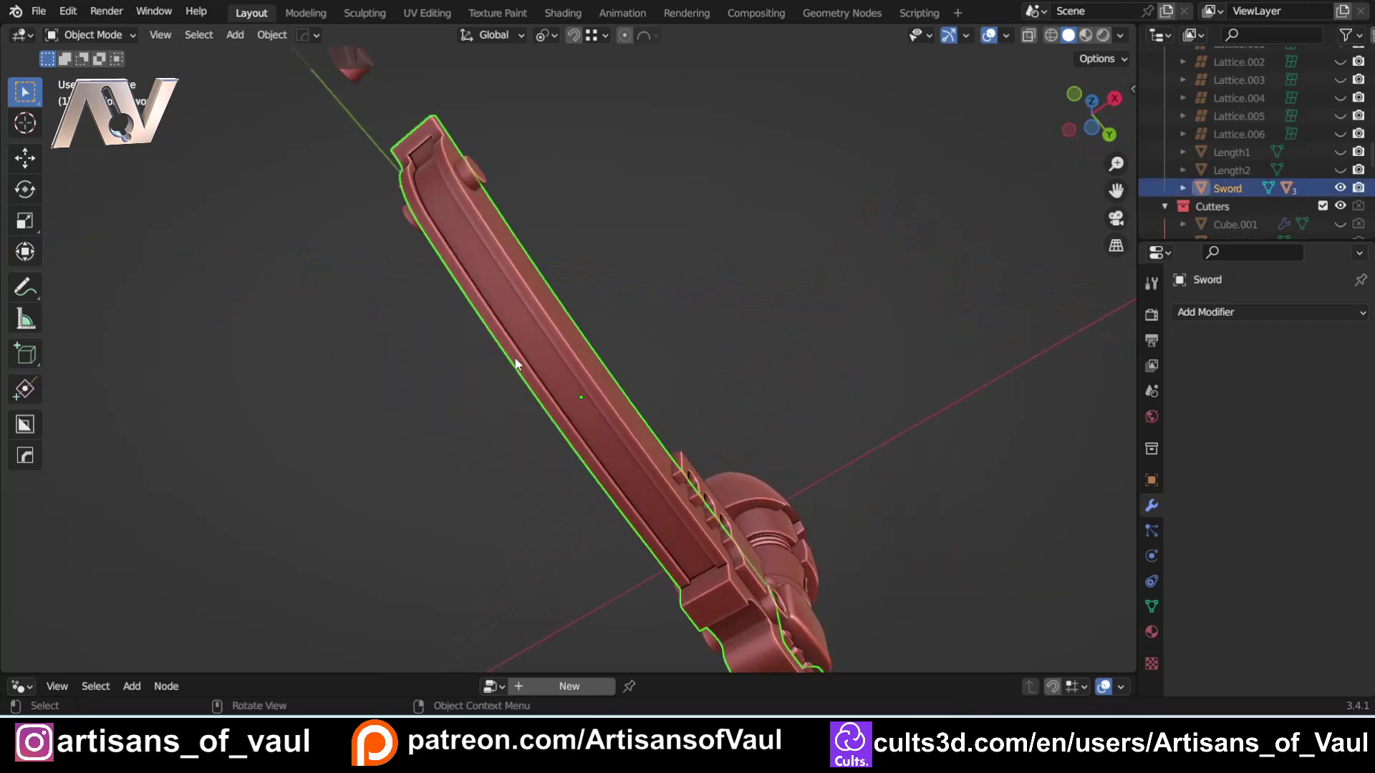
scroll(484, 337, "up", 2)
middle_click_drag(401, 179, 471, 330, "shift")
key("Tab")
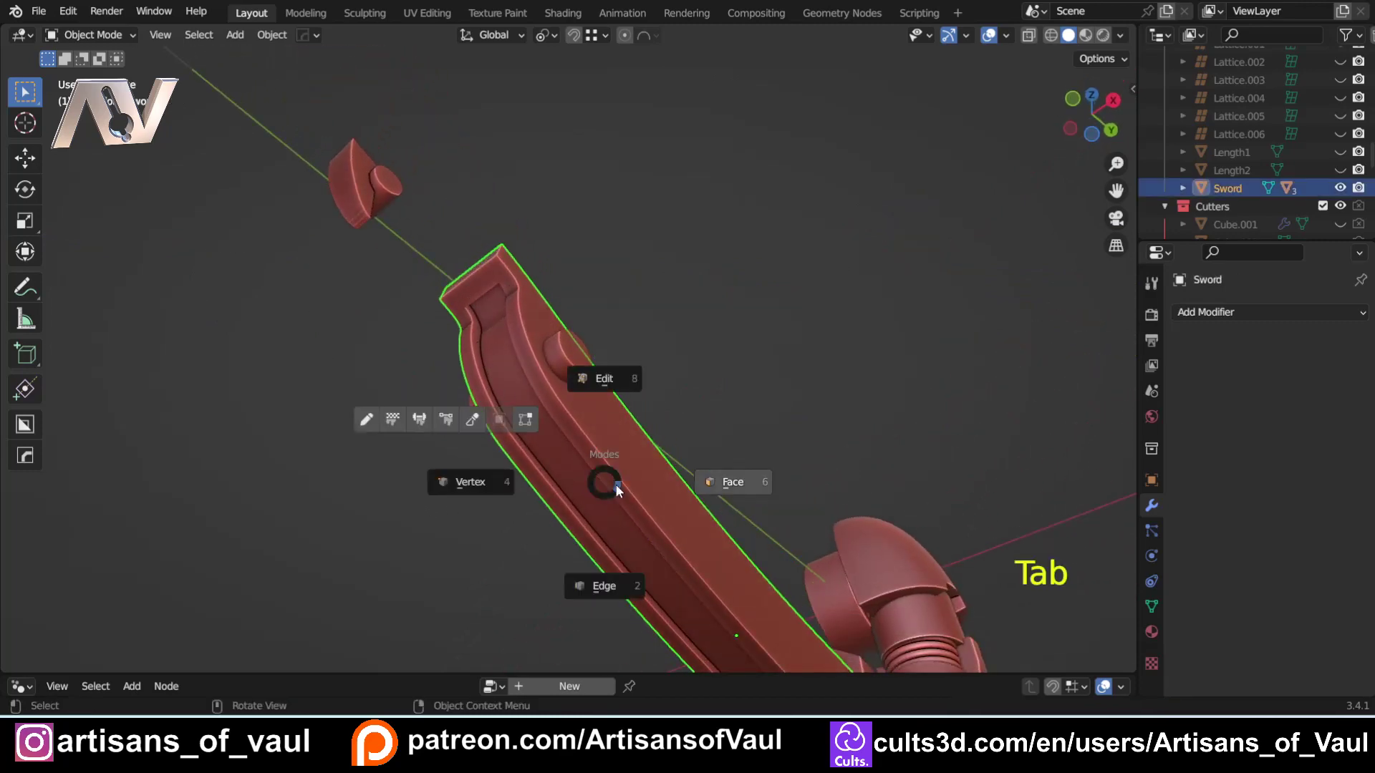
left_click(639, 585)
- Add one centred loop cut lengthwise along the floor of the groove in the sword's cutting edge
middle_click_drag(494, 394, 454, 380)
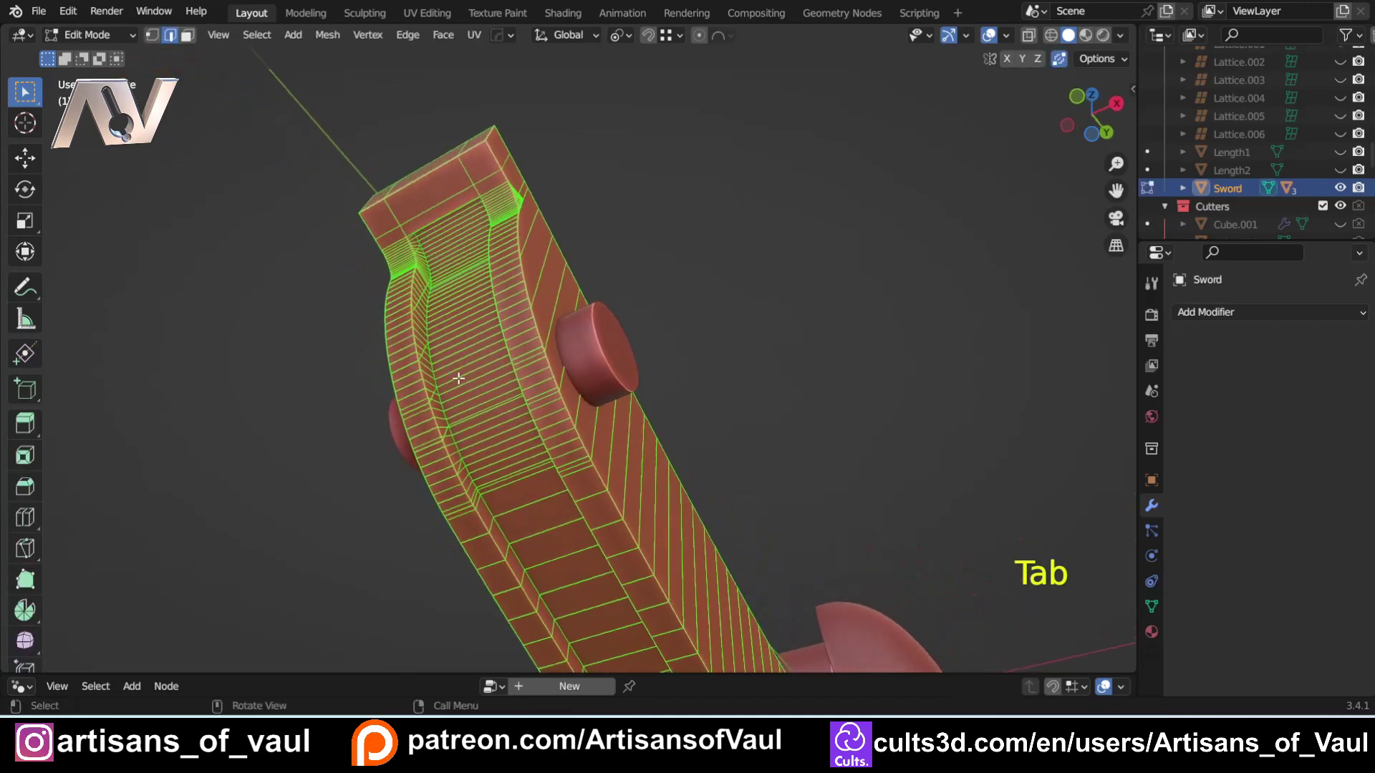
key("ctrl+r")
left_click(468, 321)
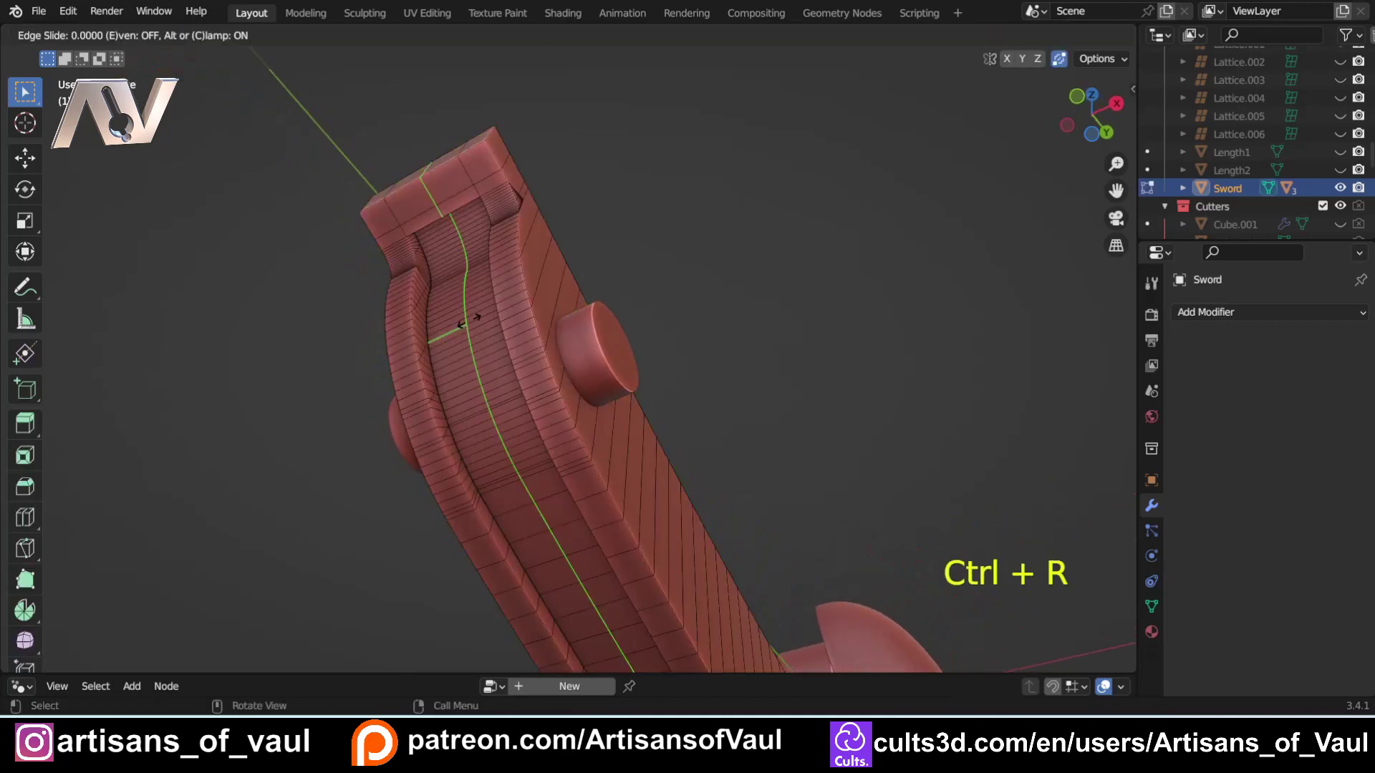
right_click(477, 319)
middle_click_drag(462, 316, 563, 349)
scroll(499, 427, "up", 3)
- Select the path of centre edges along the groove floor, from blade tip to guard, and separate it into its own object
key("Tab")
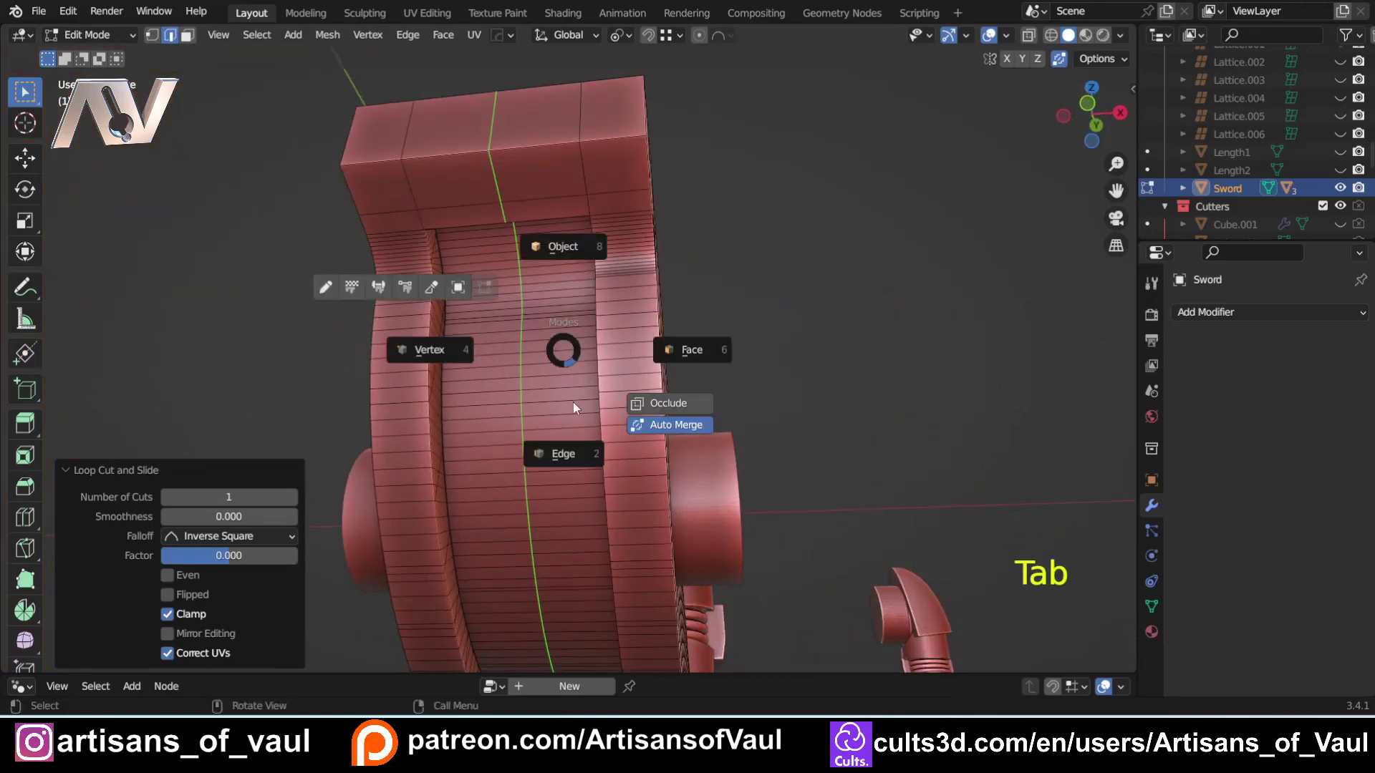
left_click(573, 455)
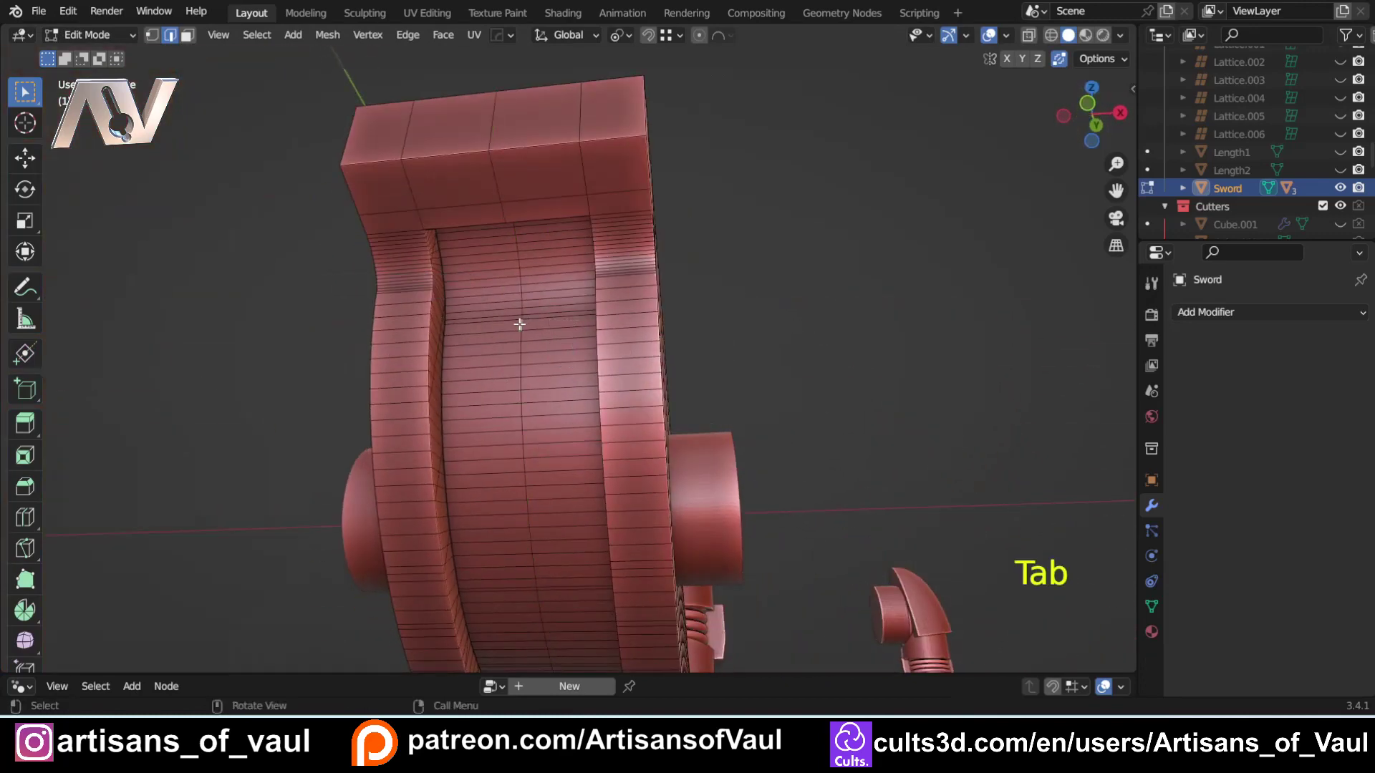
middle_click_drag(519, 324, 510, 190)
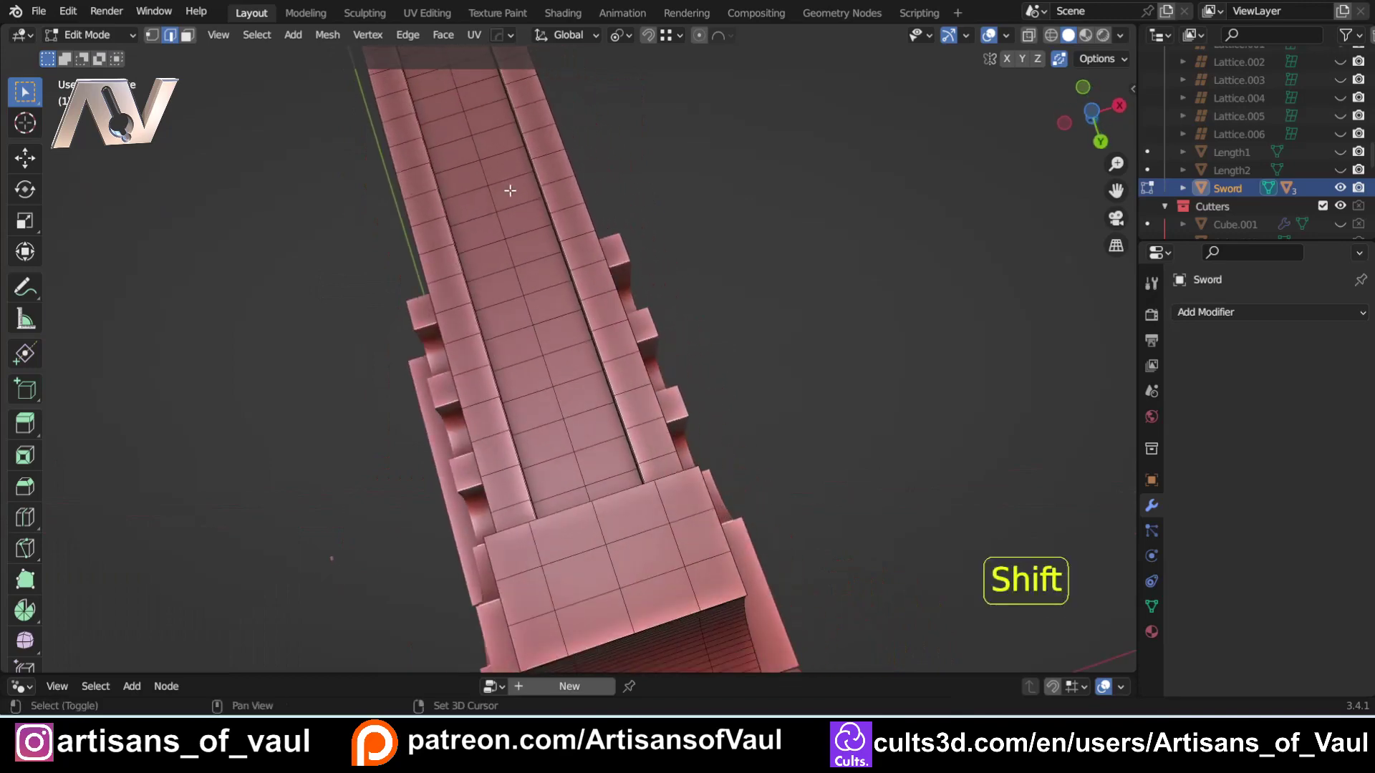
scroll(510, 190, "down", 2)
middle_click_drag(587, 494, 580, 371)
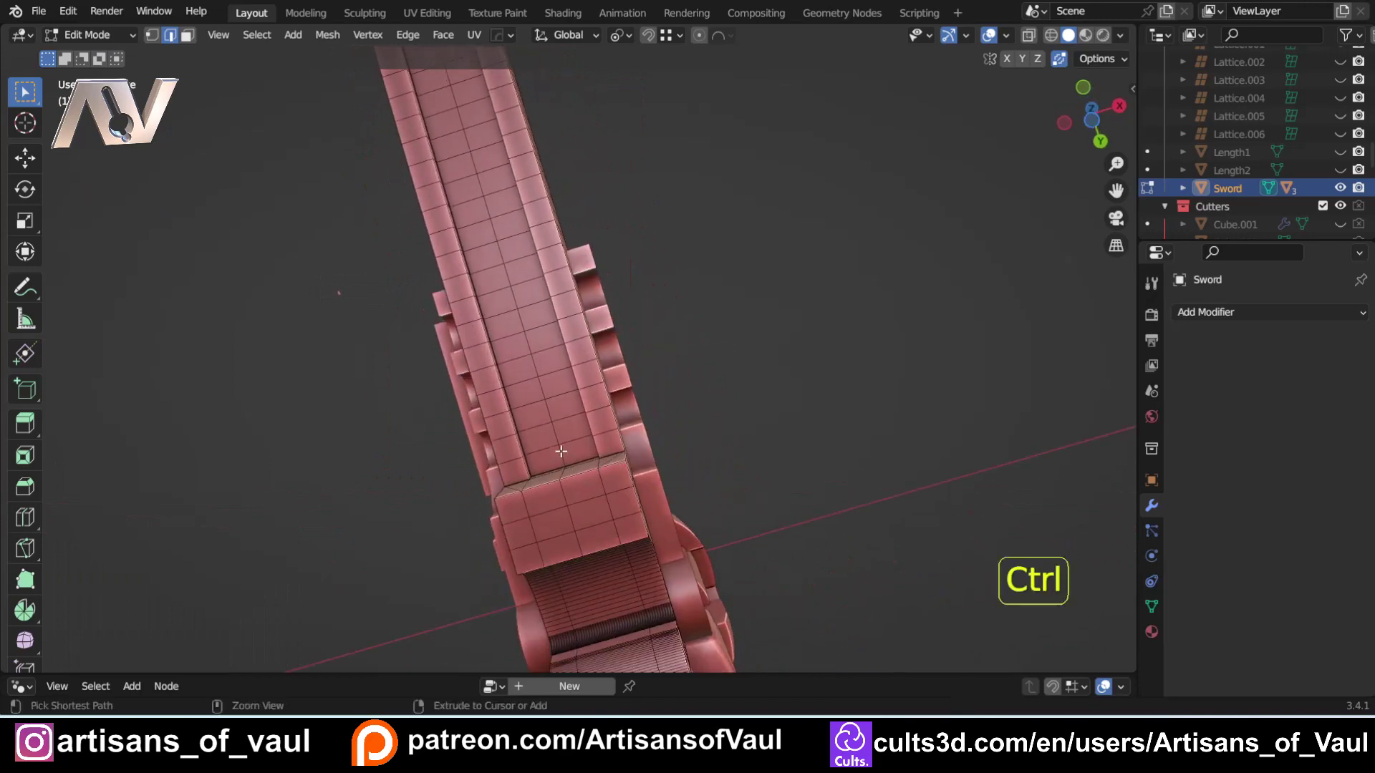
left_click(560, 451, "ctrl")
scroll(561, 451, "down", 6)
middle_click_drag(561, 451, 573, 406)
scroll(591, 403, "up", 3)
key("p")
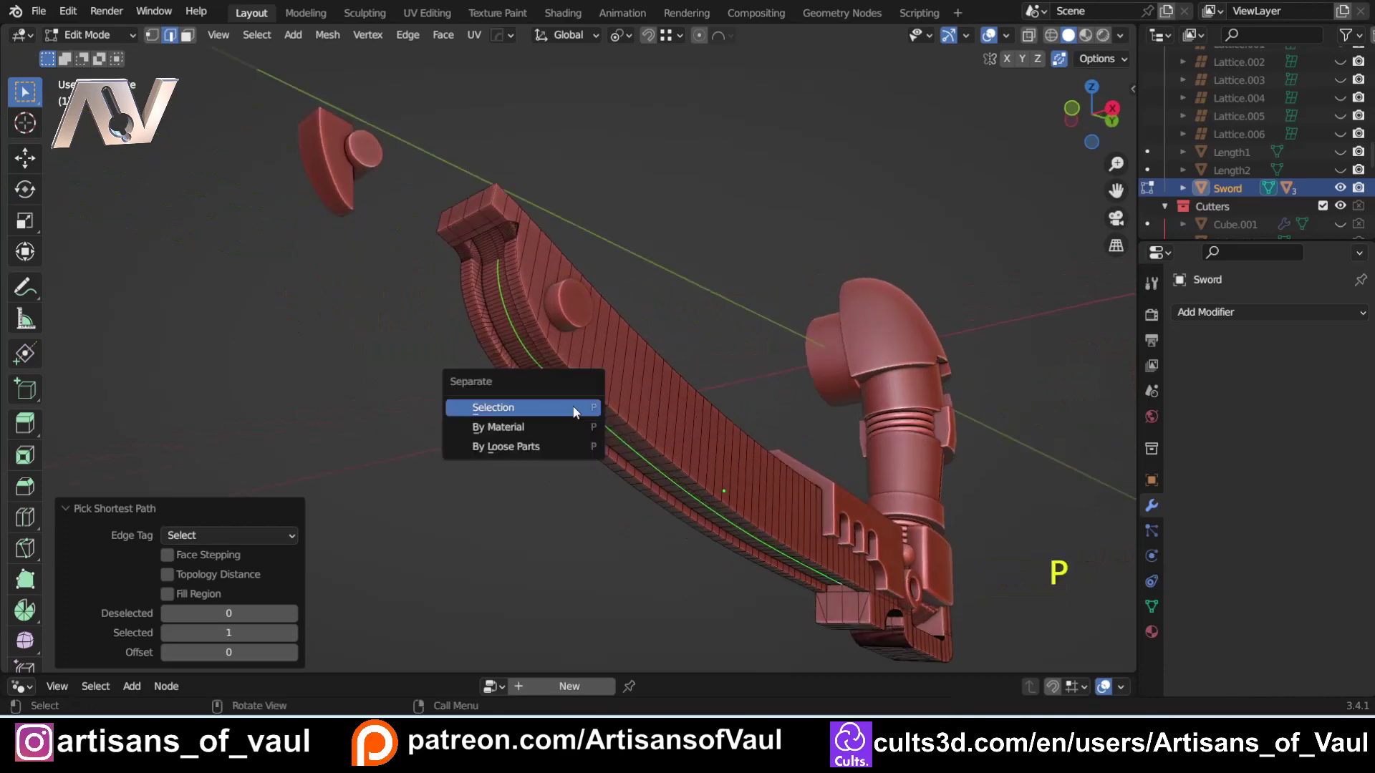
left_click(572, 407)
- Return to Object Mode and rename the separated edge line as ChainCurve
key("F2")
key("Tab")
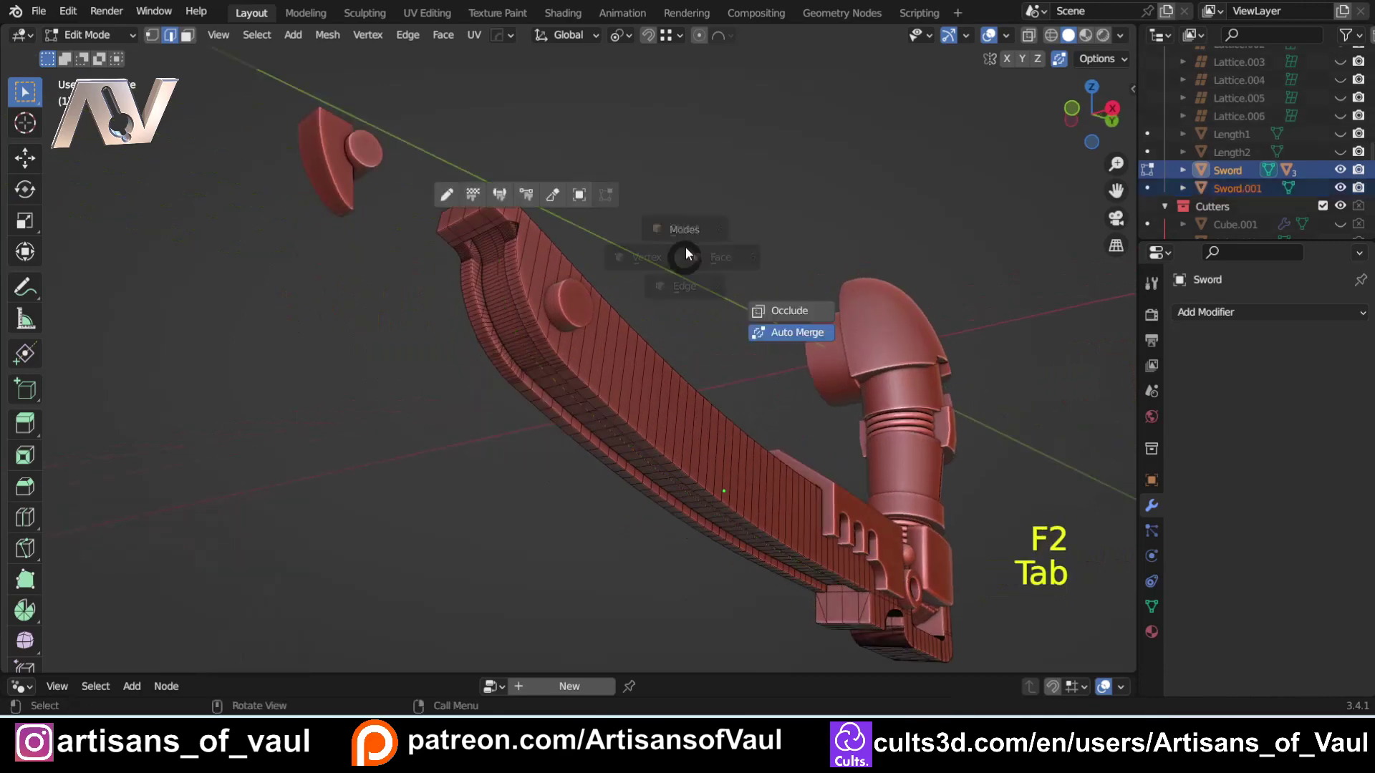
left_click(680, 154)
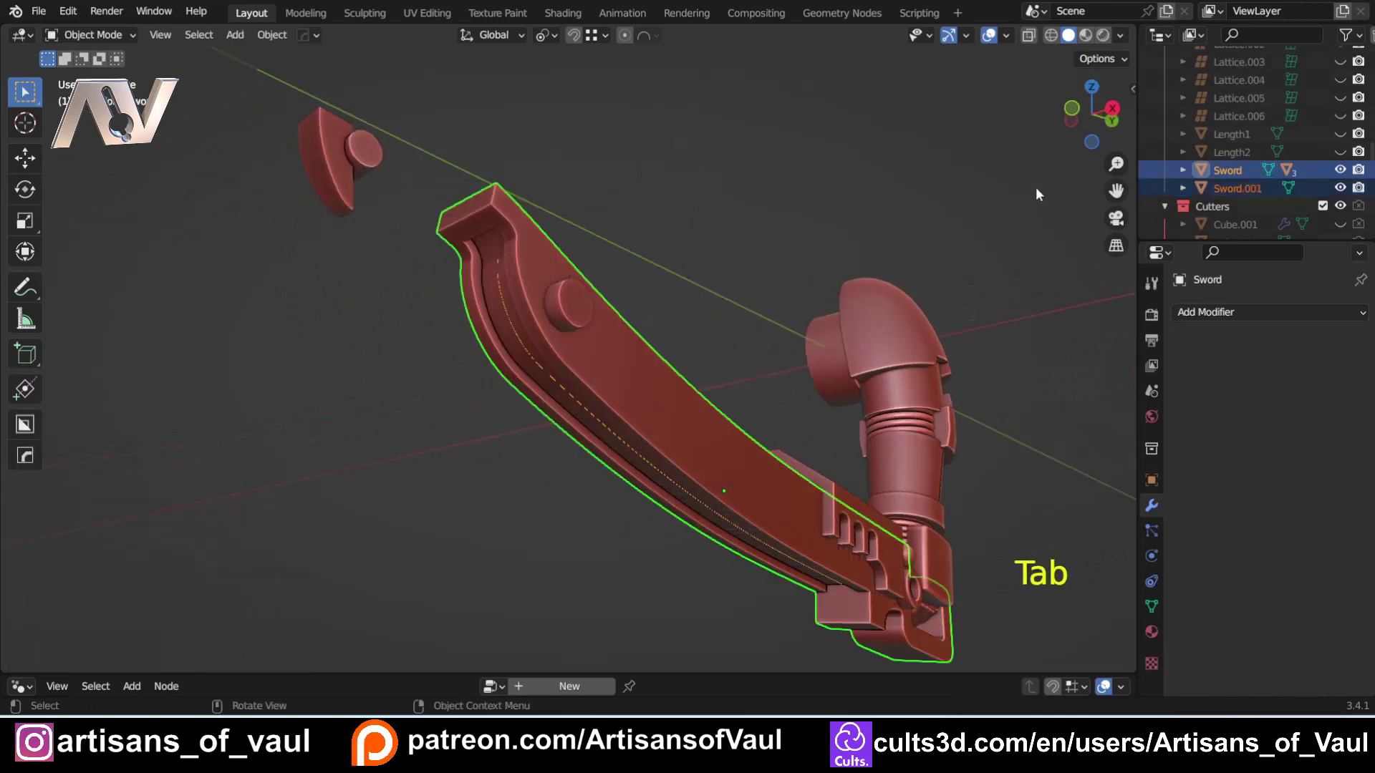
left_click(1230, 187)
key("F2")
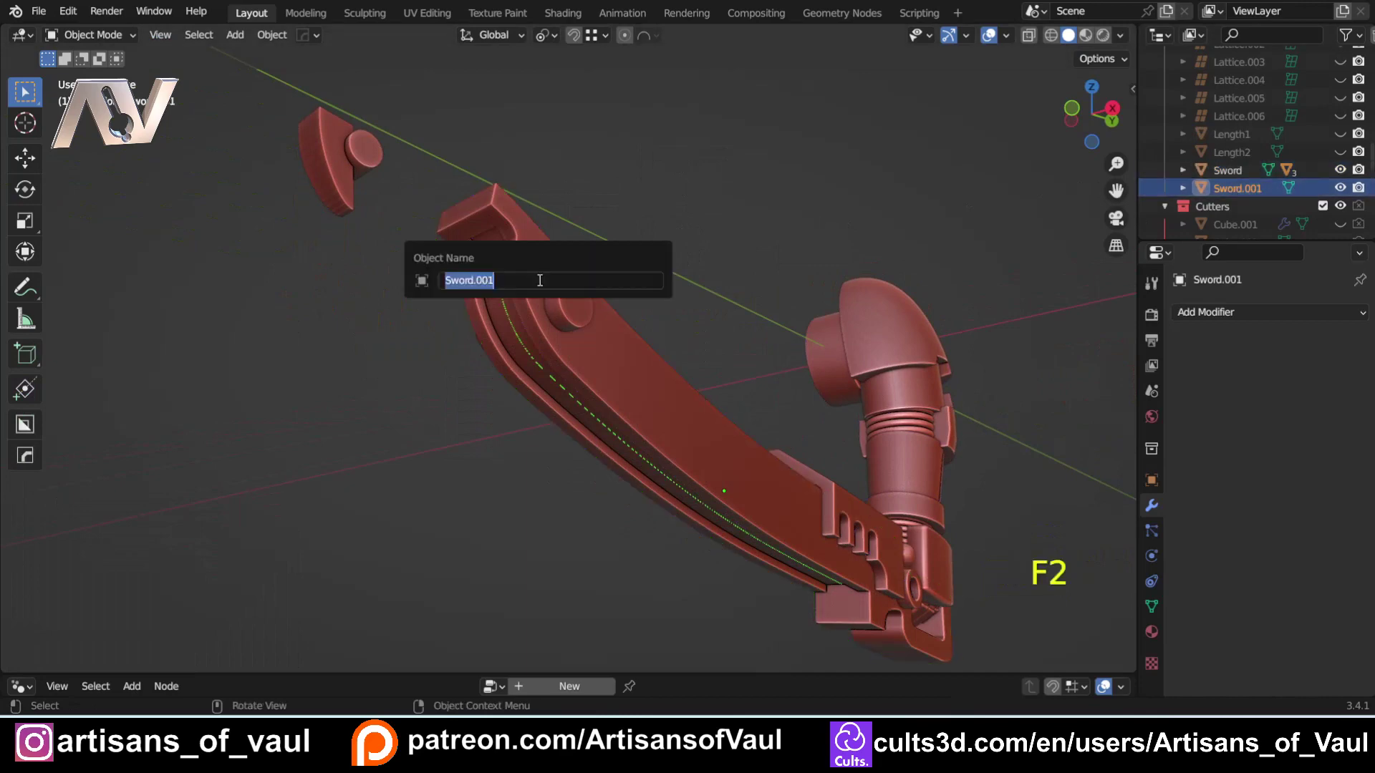
type("ChainCurve")
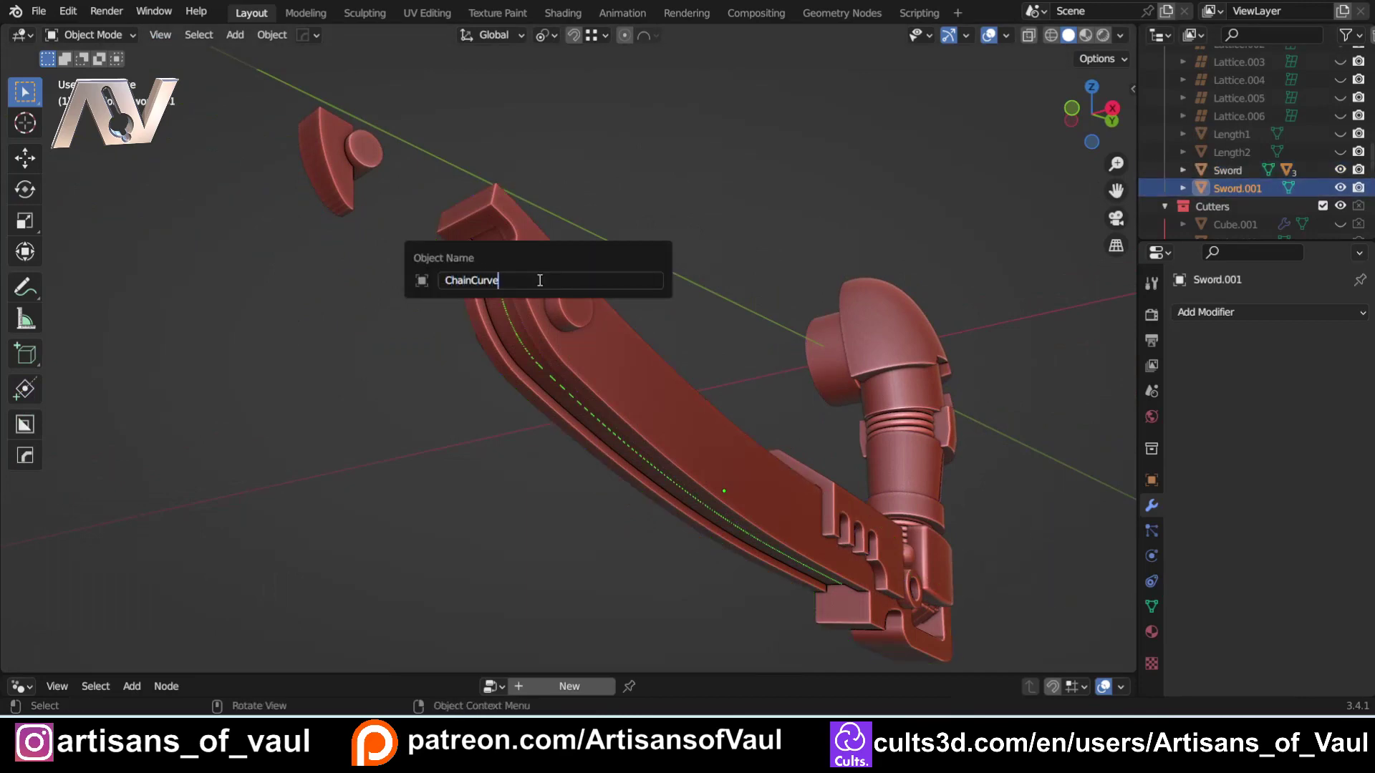
key("Return")
- Rename the small loose tooth piece beyond the blade tip as Tooth
middle_click_drag(590, 243, 538, 280)
middle_click_drag(308, 358, 560, 294, "shift")
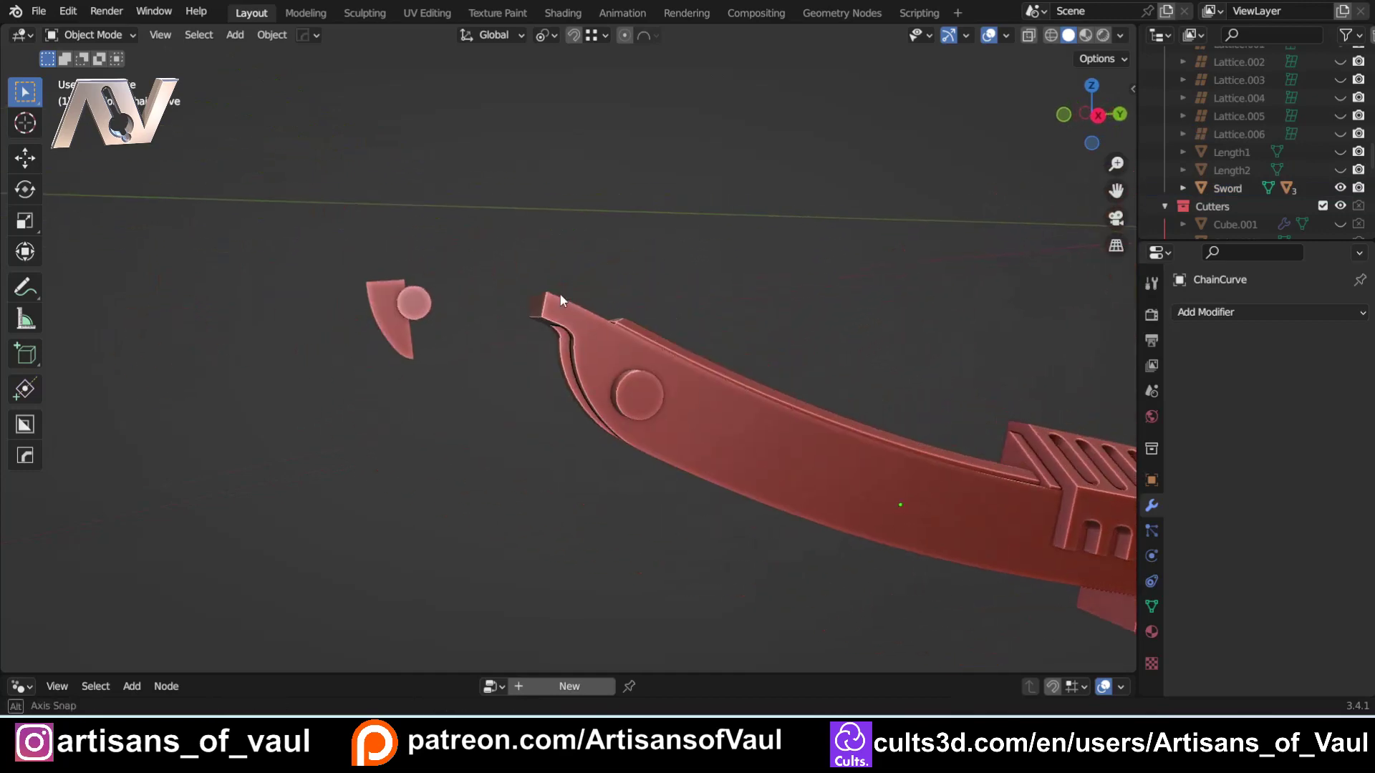
left_click(1098, 116)
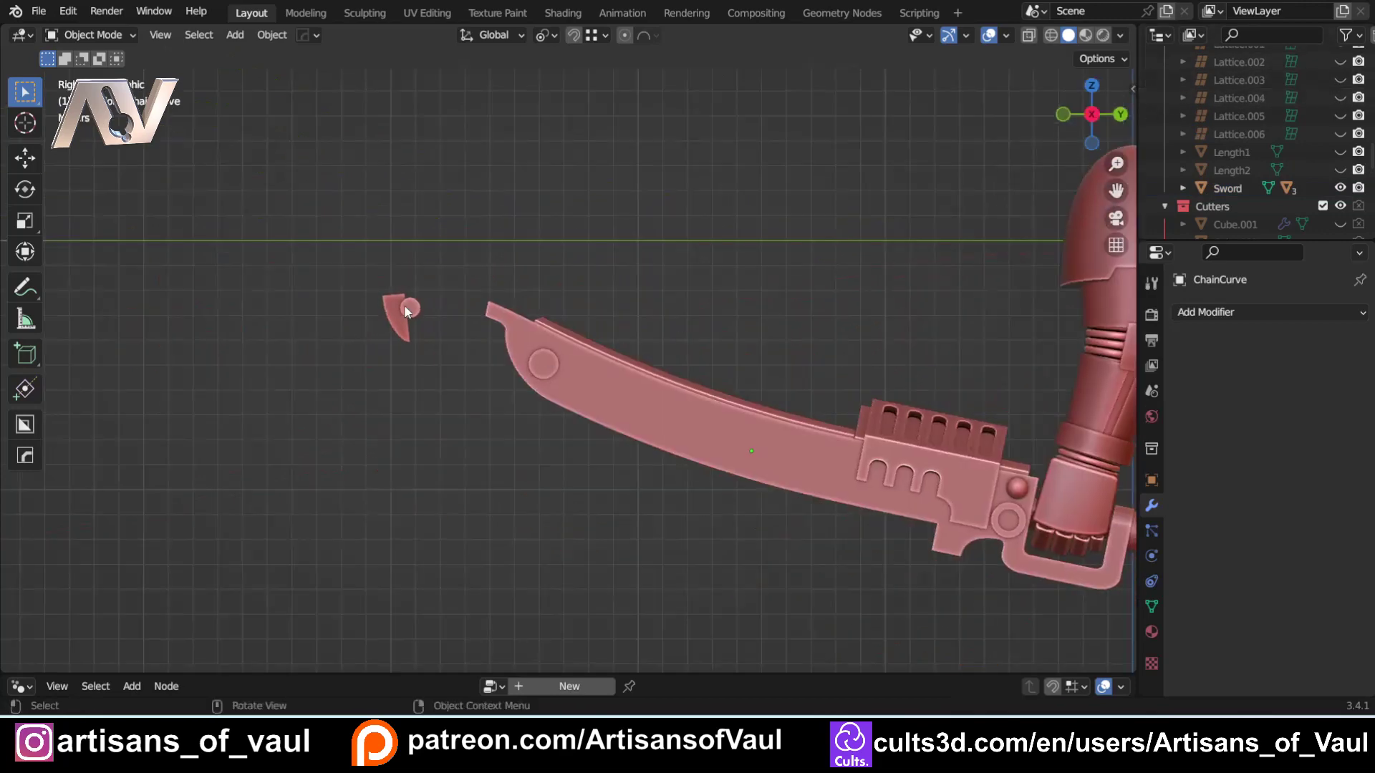
scroll(415, 337, "up", 2)
middle_click_drag(415, 337, 504, 353, "shift")
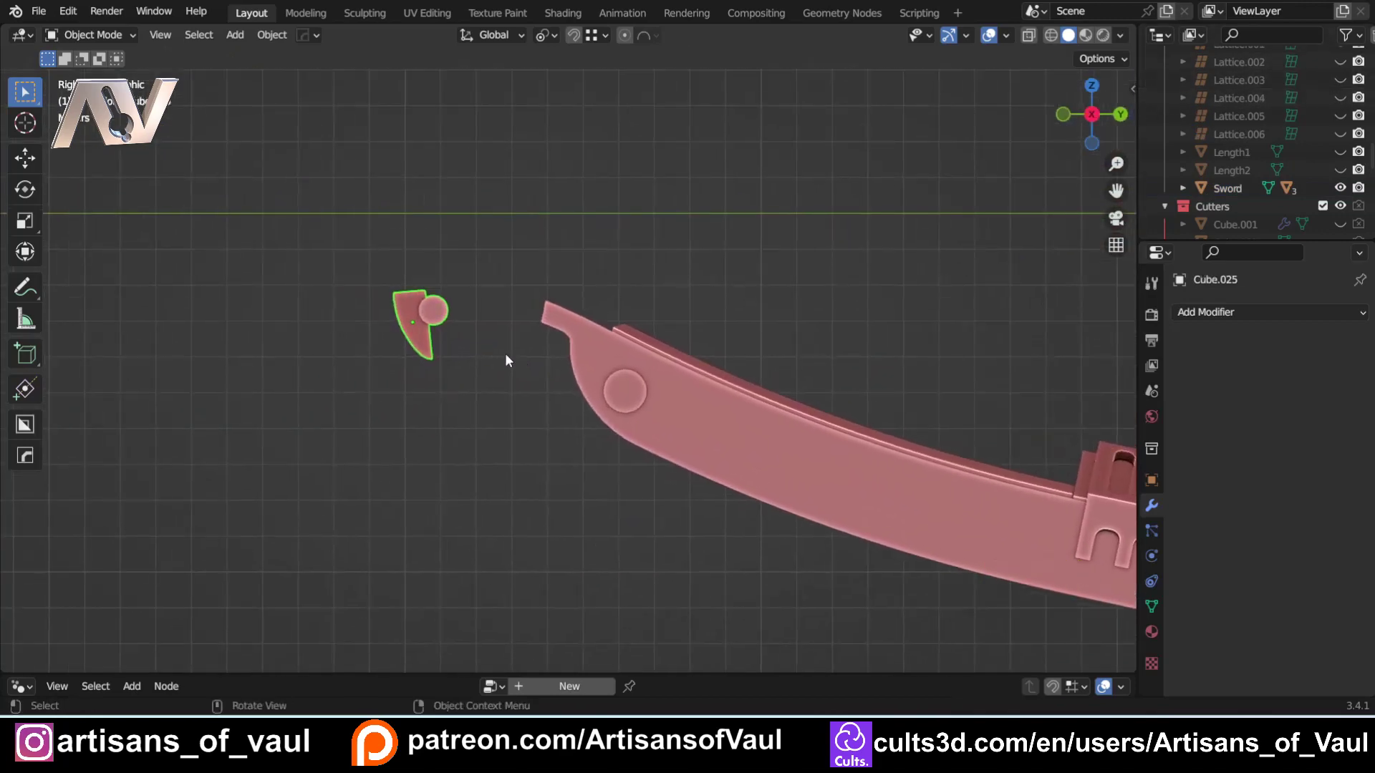
key("F2")
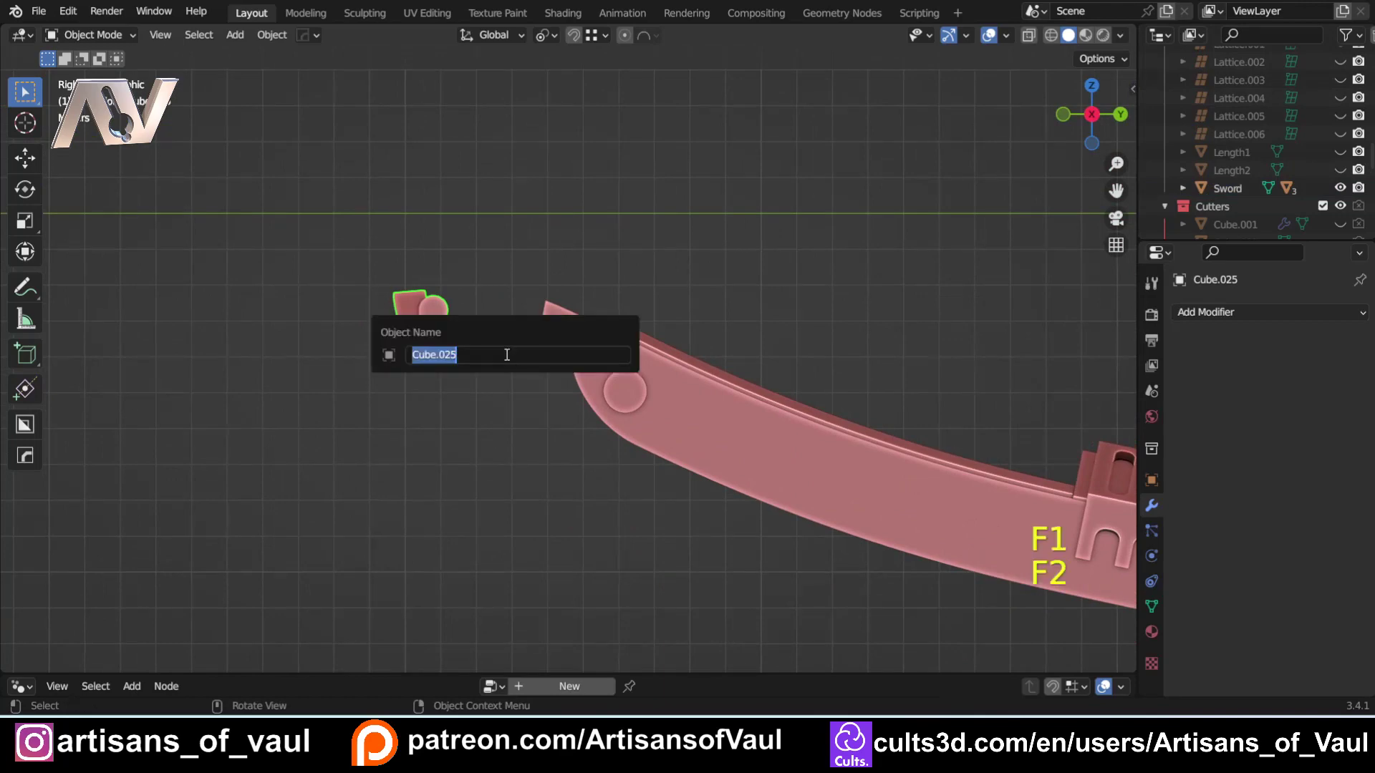
key("shift")
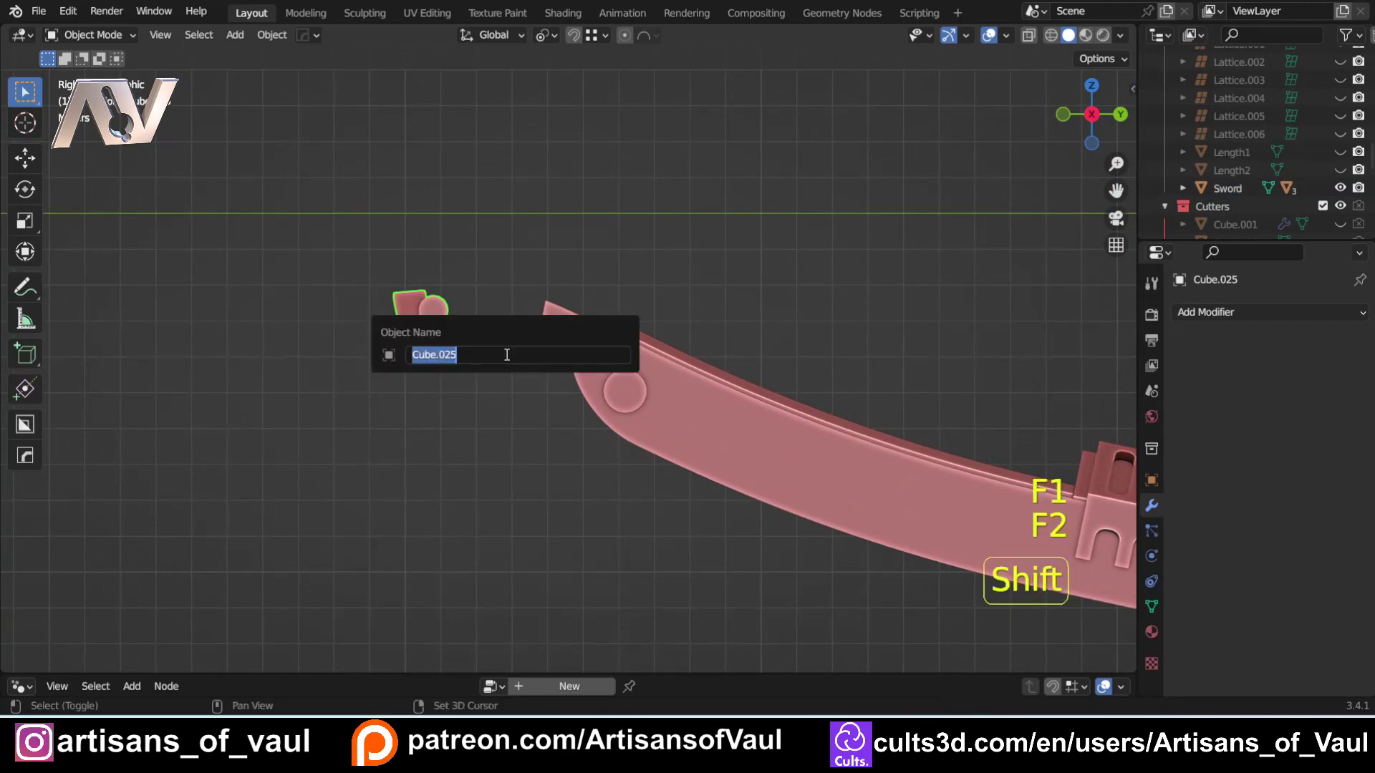
type("Tooth")
key("Return")
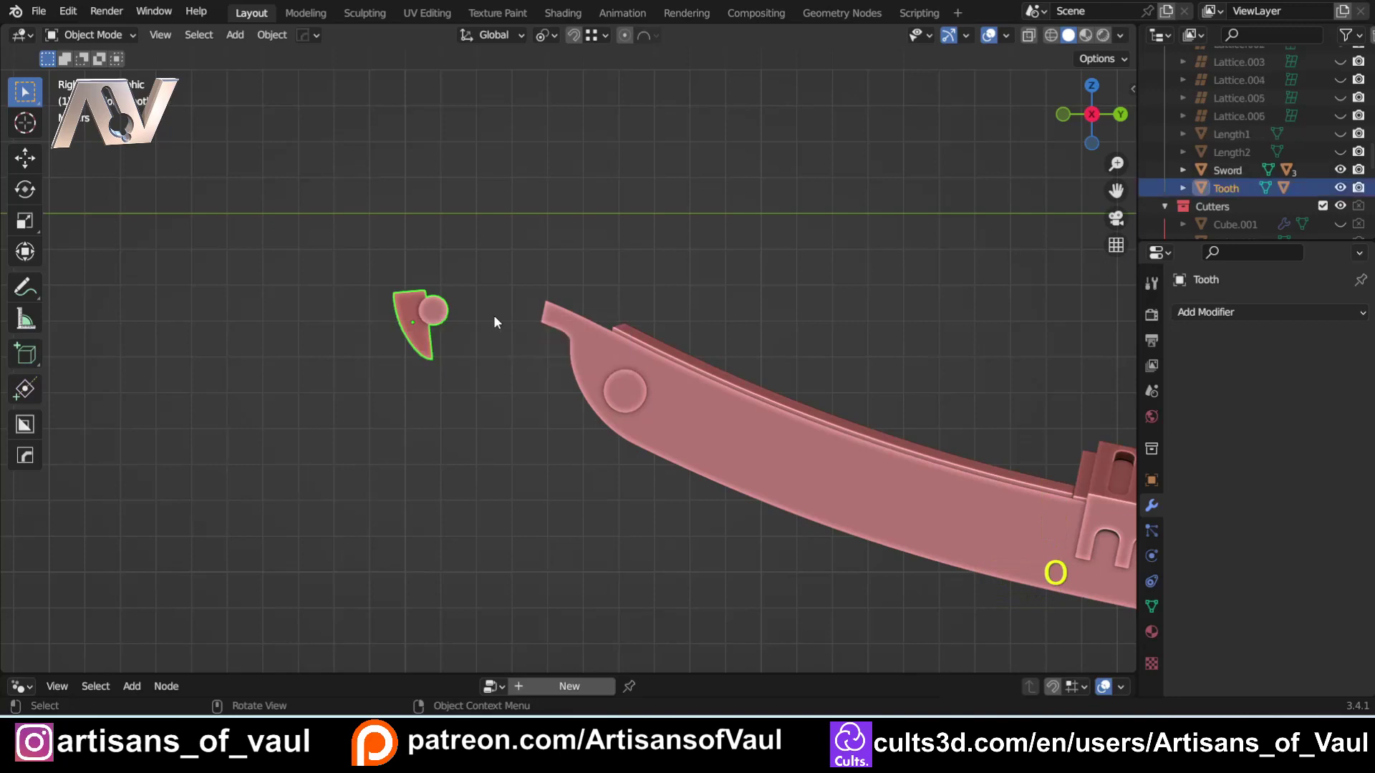
- Display the transform values and dimensions of the Tooth object and examine it beside the blade
scroll(479, 313, "up", 2)
middle_click_drag(471, 312, 567, 417, "shift")
left_click(516, 392)
left_click(470, 393)
scroll(472, 393, "down", 2)
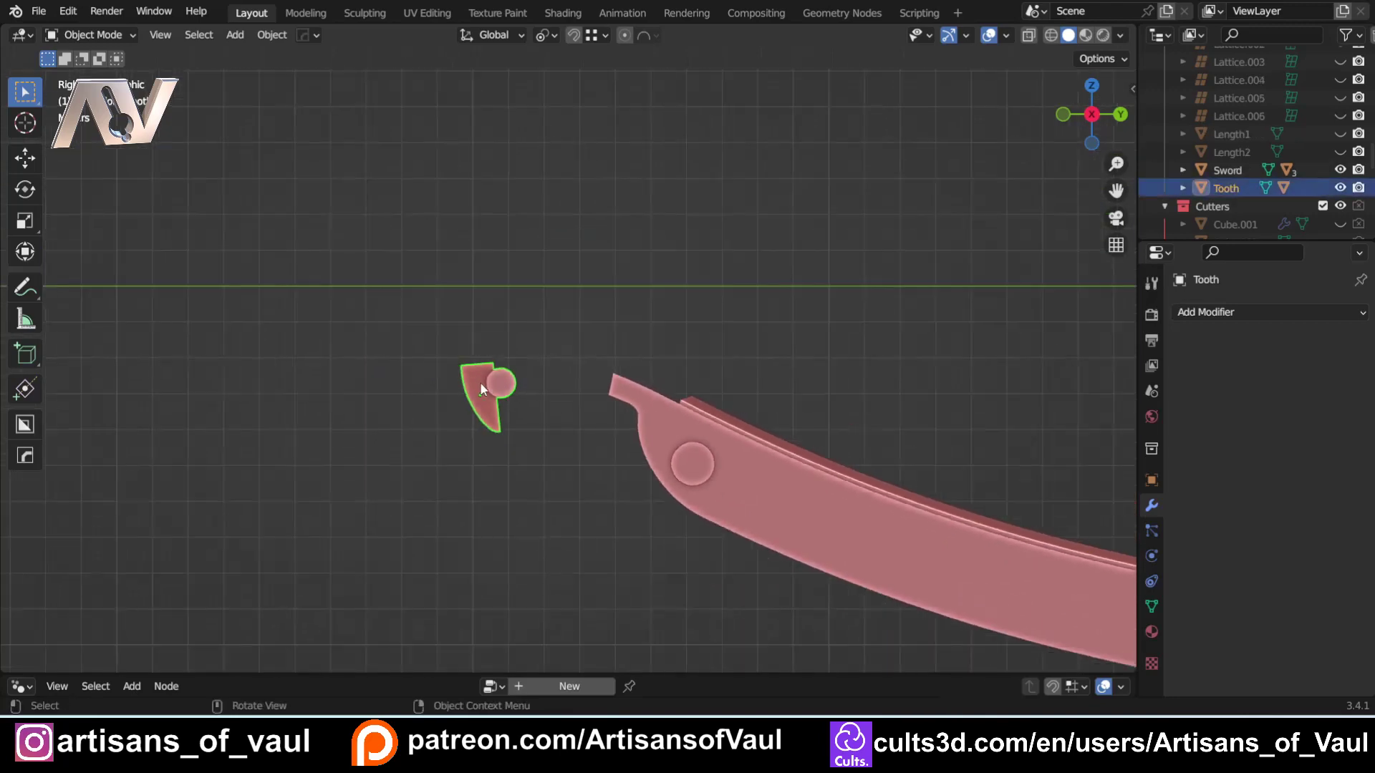
key("n")
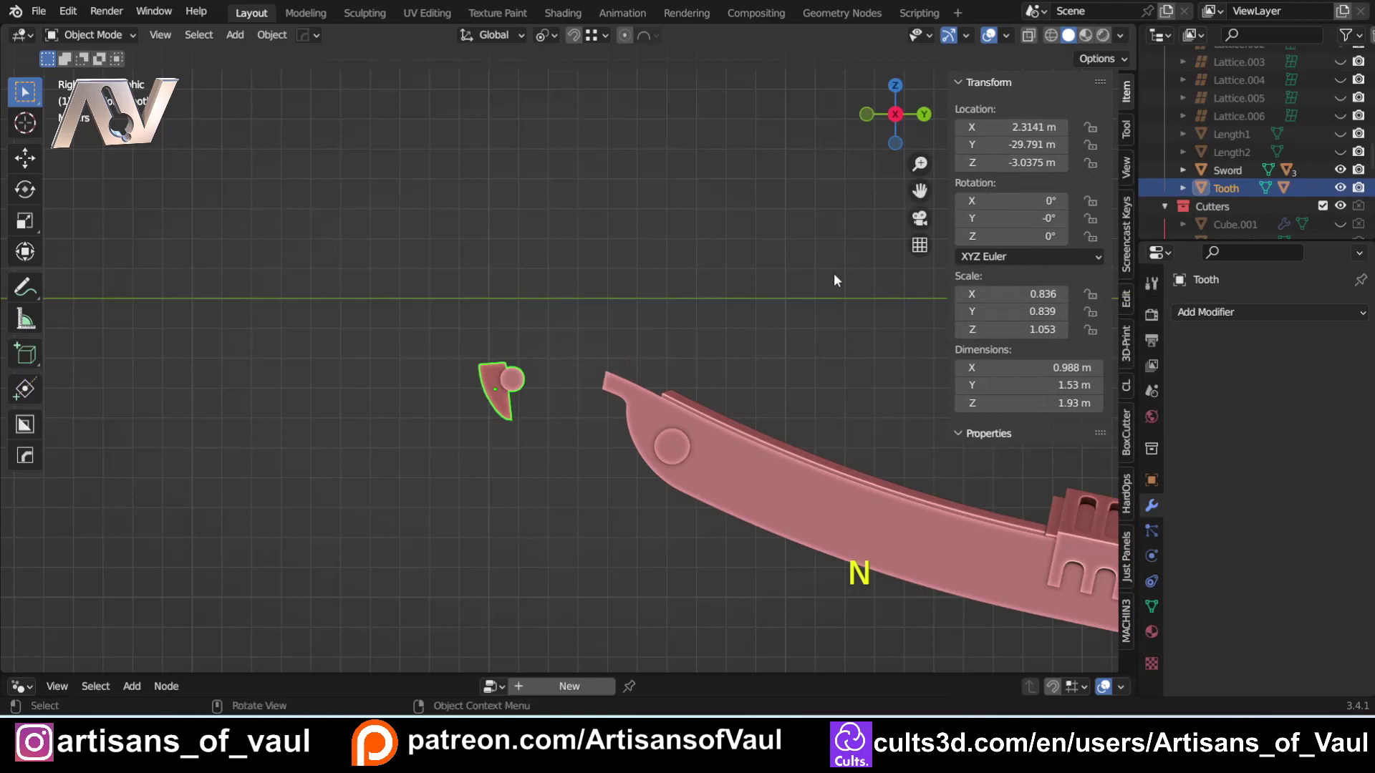
scroll(515, 371, "up", 2)
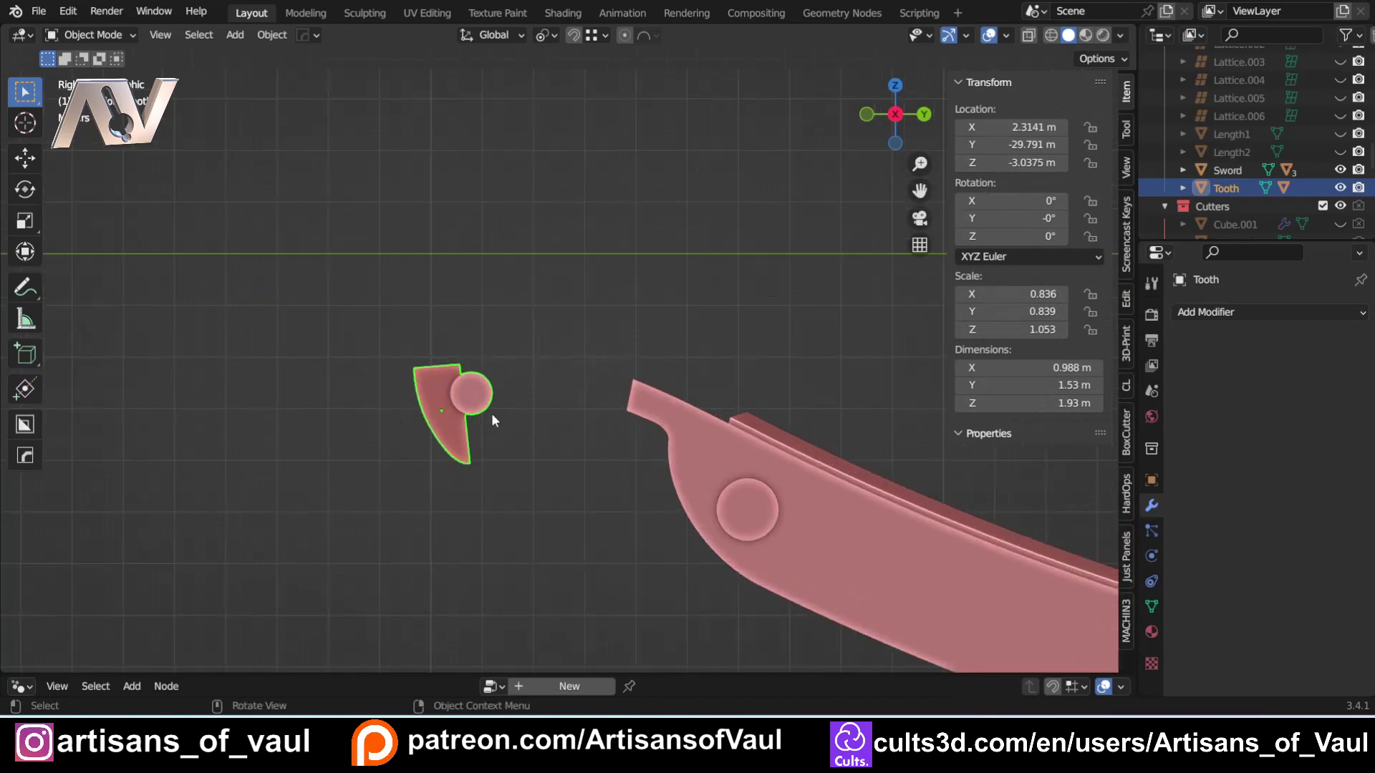
scroll(491, 413, "down", 5)
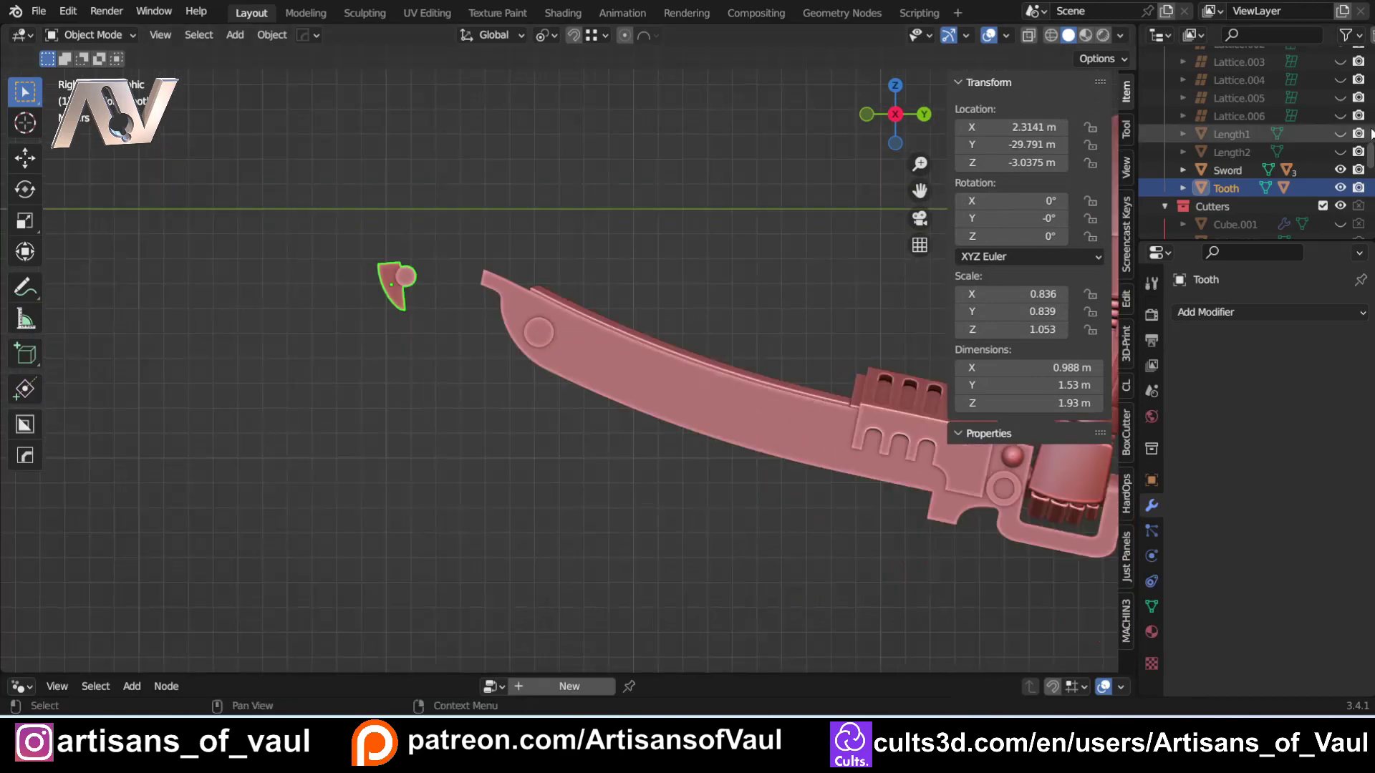
- Isolate the ChainCurve object, convert it from mesh to a curve, and leave the isolated view
scroll(1260, 143, "up", 10)
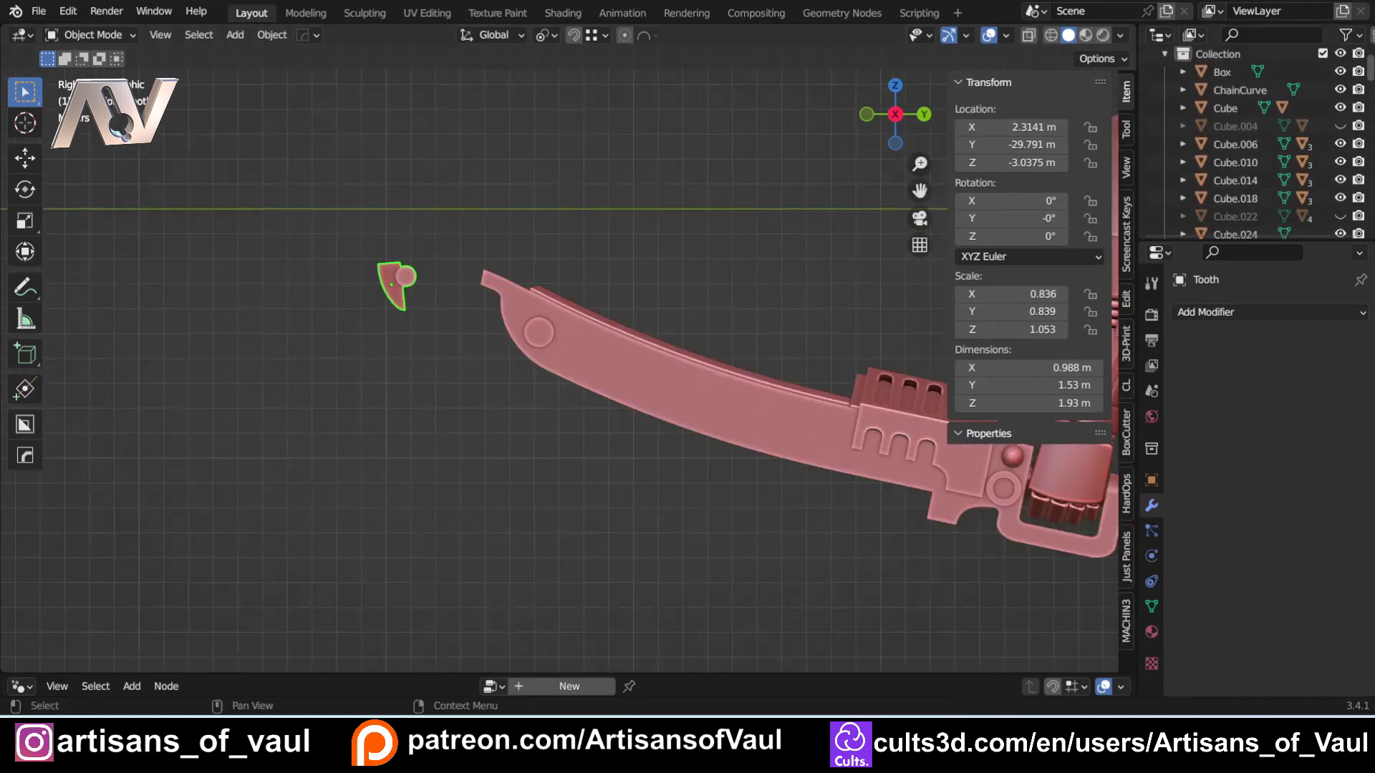
left_click(1240, 90)
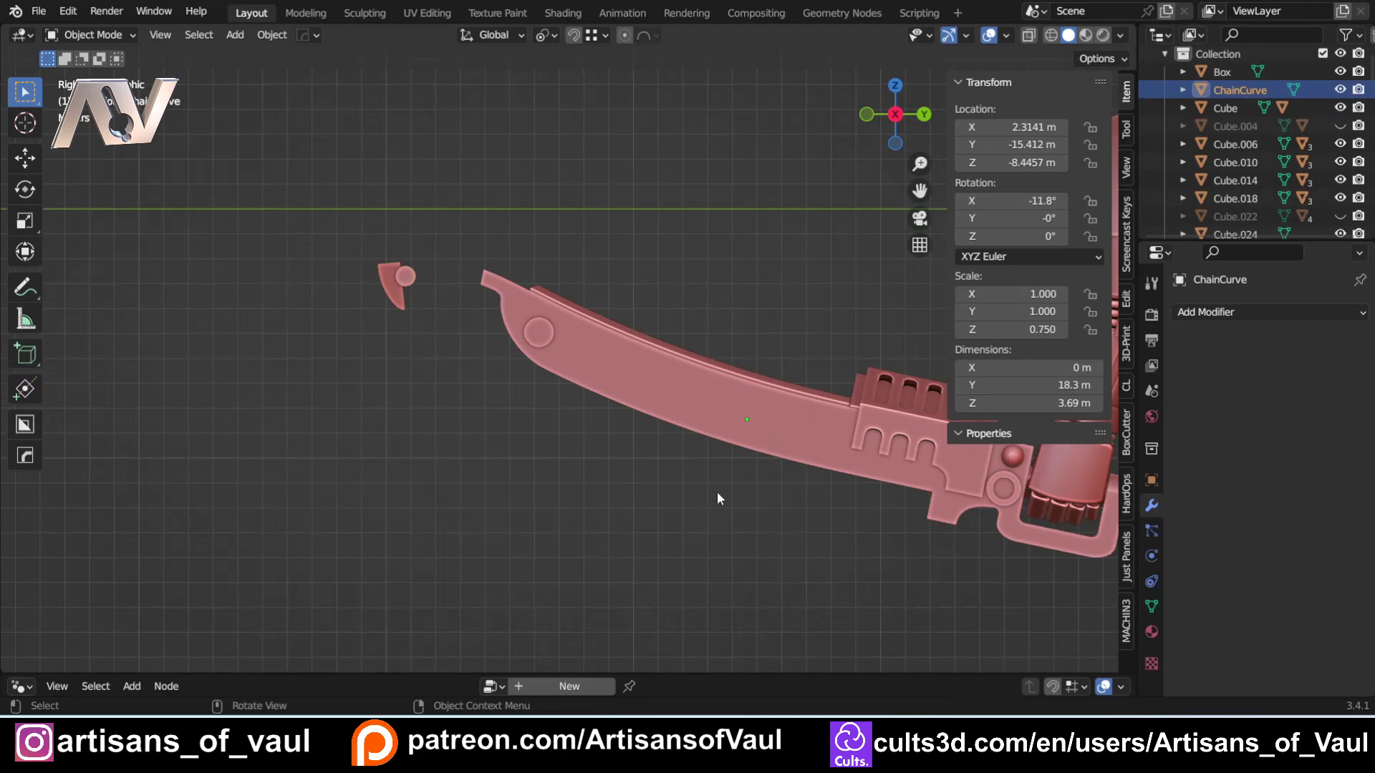
scroll(719, 499, "up", 5)
middle_click_drag(505, 480, 526, 454)
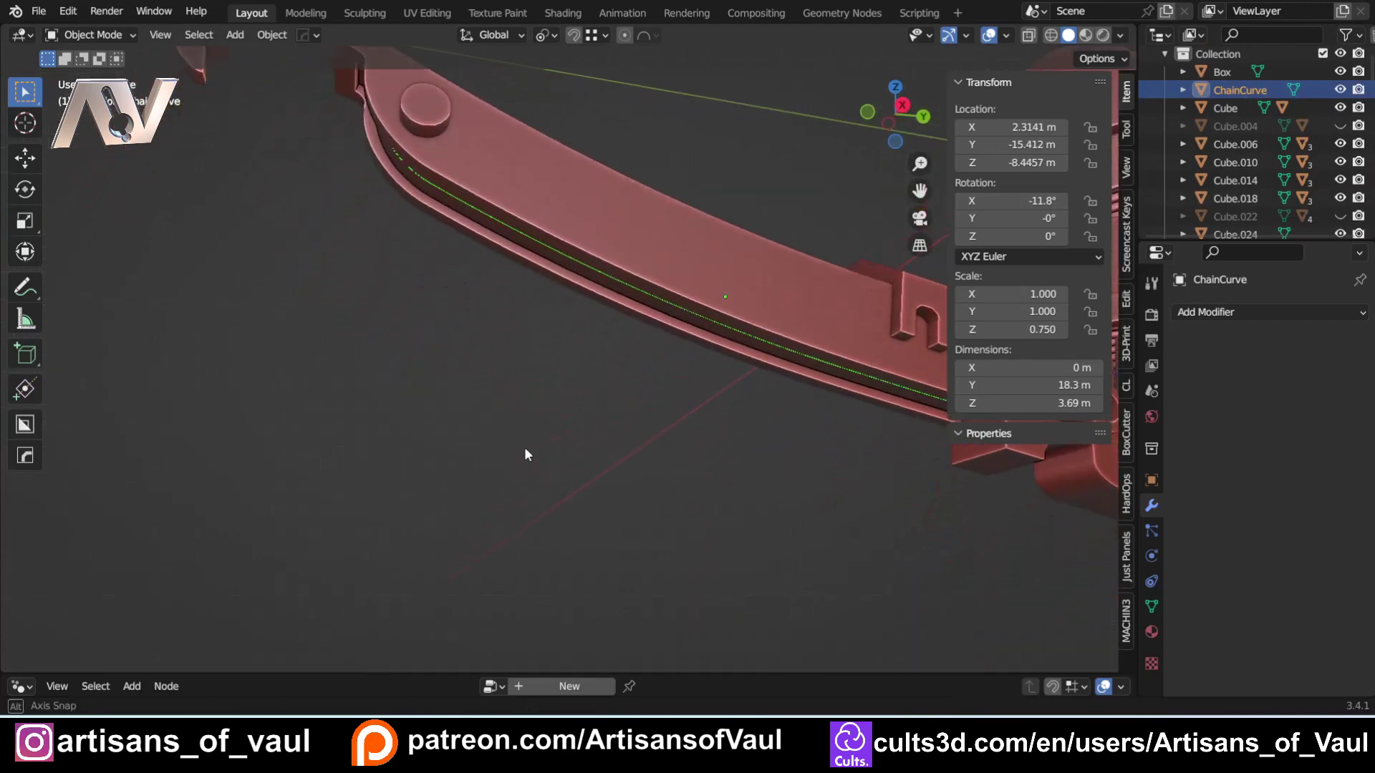
key("KP_Divide")
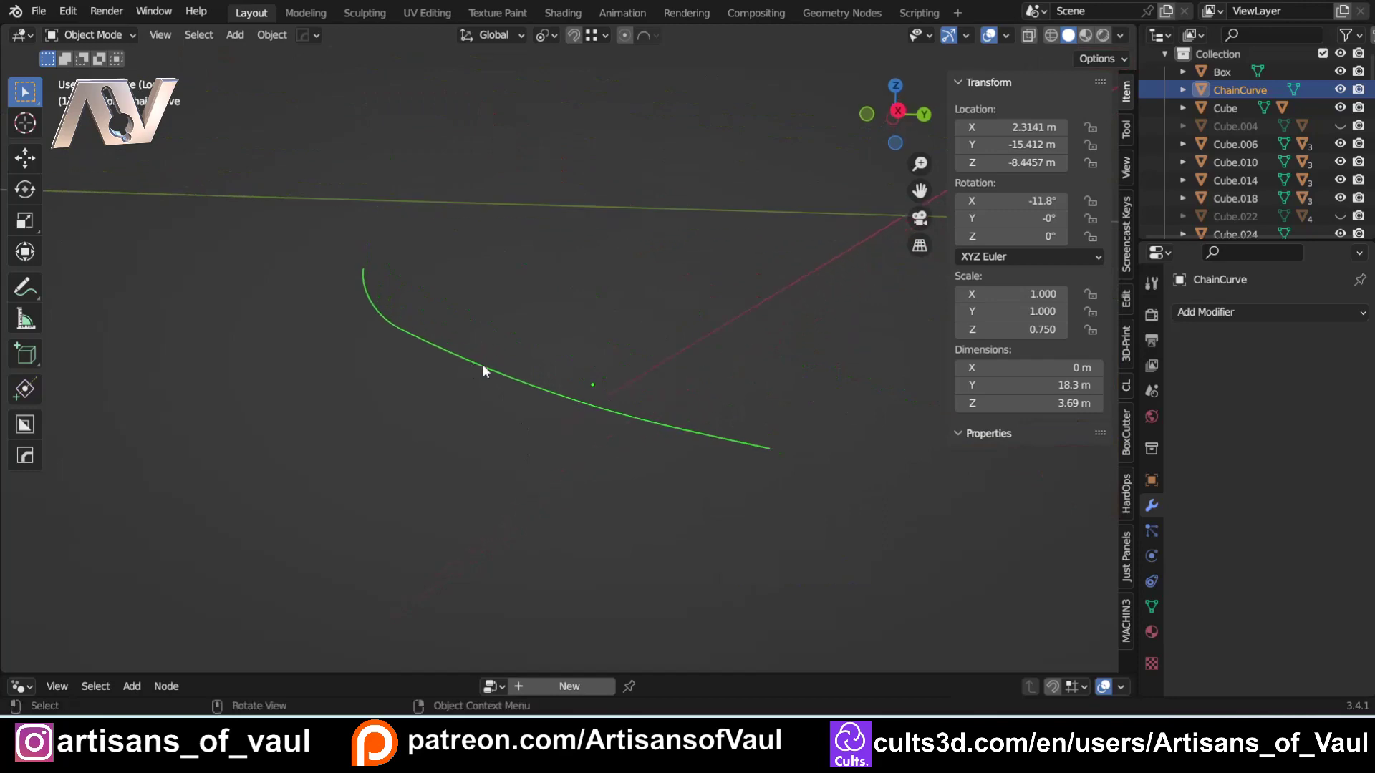
right_click(482, 365)
mouse_move(434, 430)
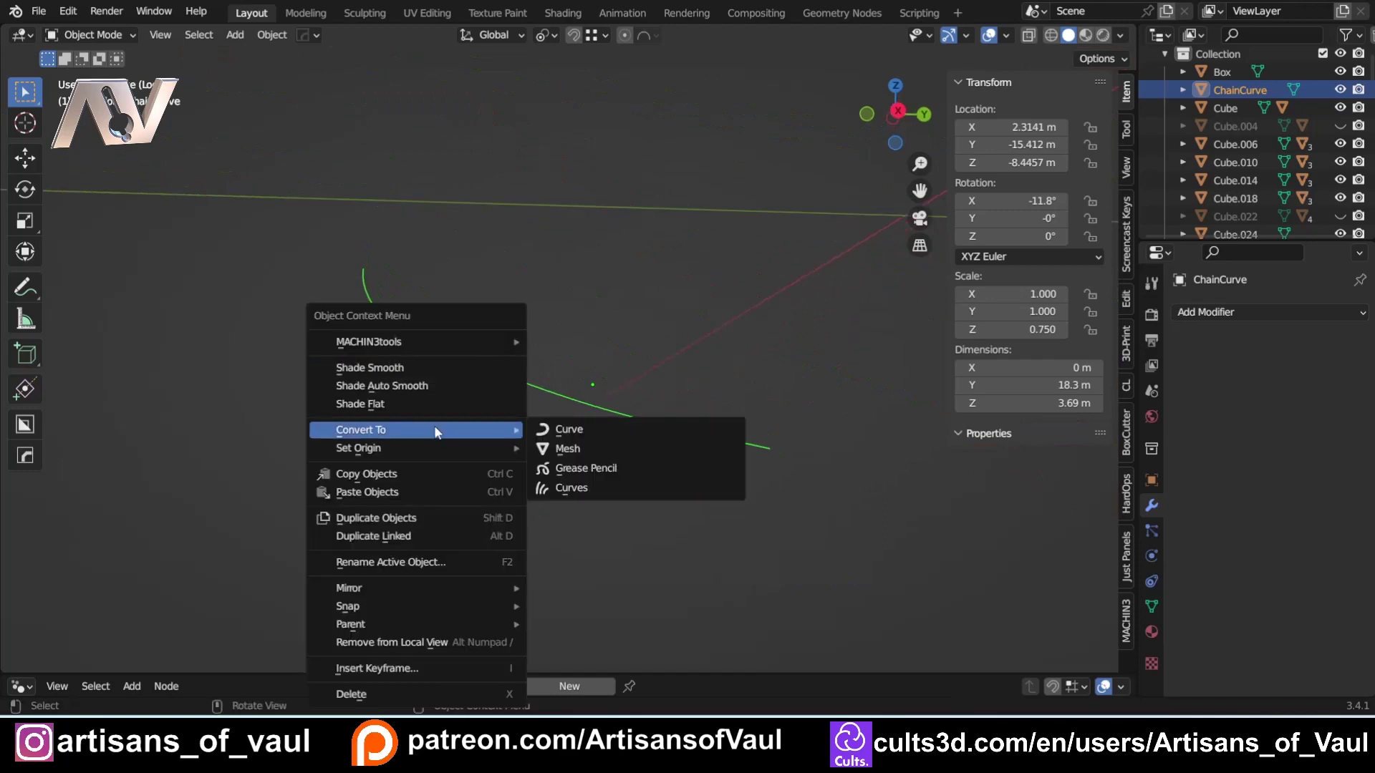
left_click(582, 429)
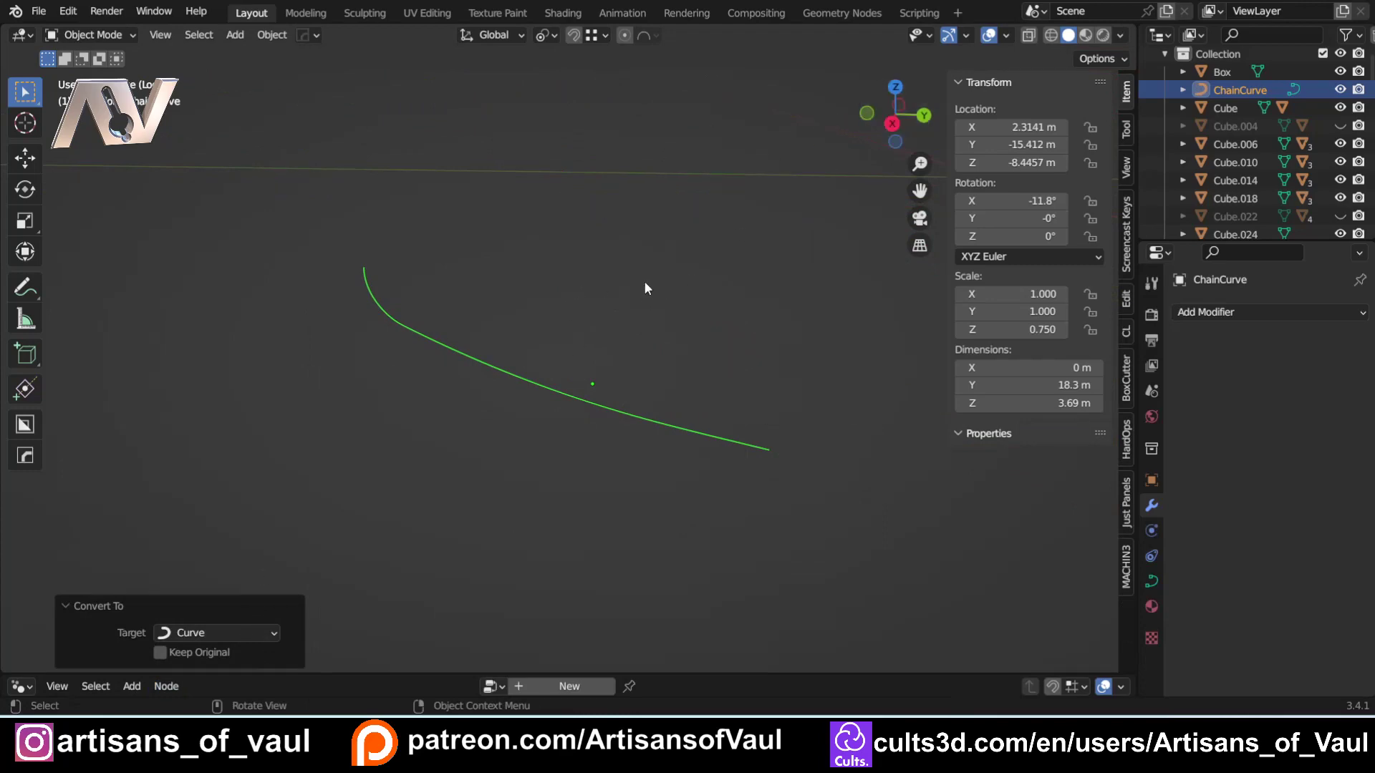
key("KP_Divide")
- Enlarge the node editor area and create a new Geometry Nodes tree on ChainCurve
scroll(642, 280, "down", 5)
scroll(544, 420, "up", 3)
mouse_move(549, 325)
middle_mouse_down("shift")
mouse_move(544, 418)
mouse_move(556, 303)
middle_mouse_up("shift")
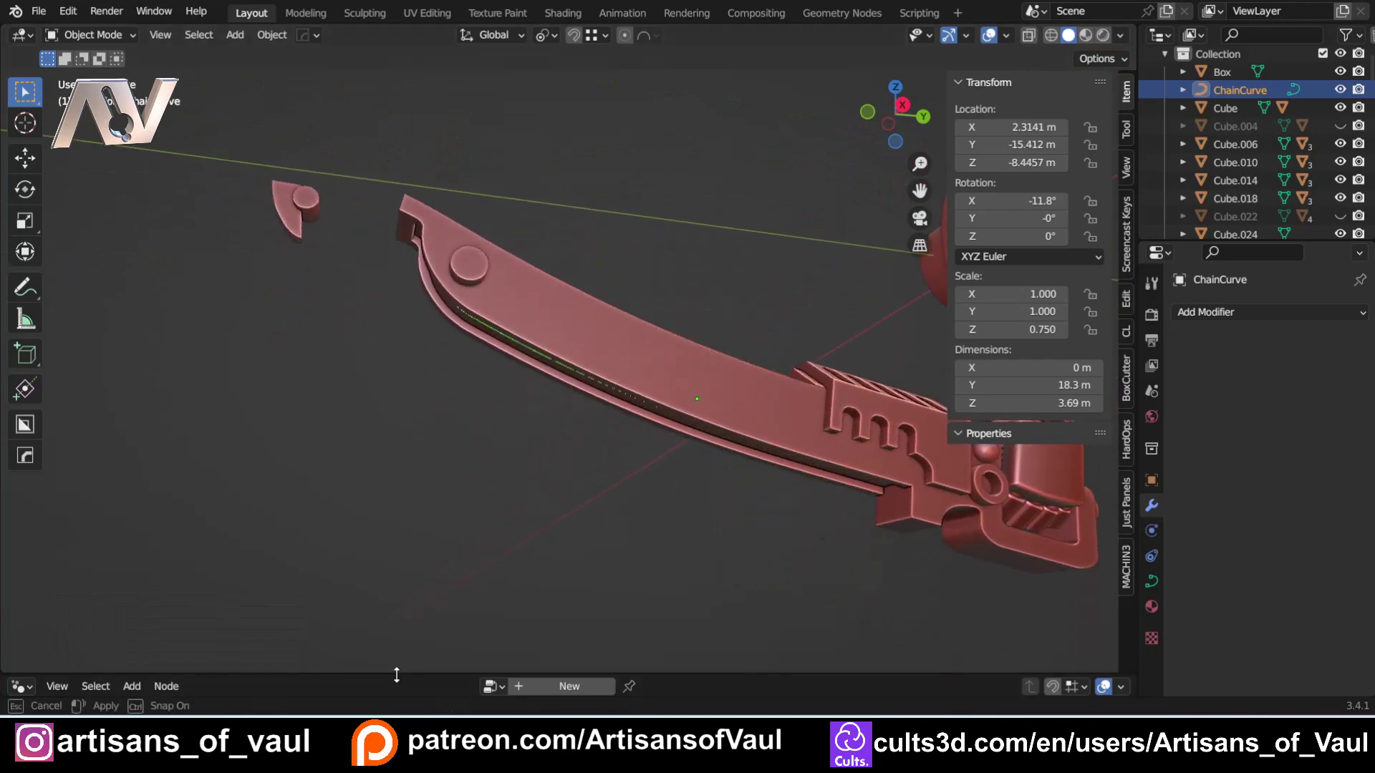
left_click_drag(396, 674, 450, 378)
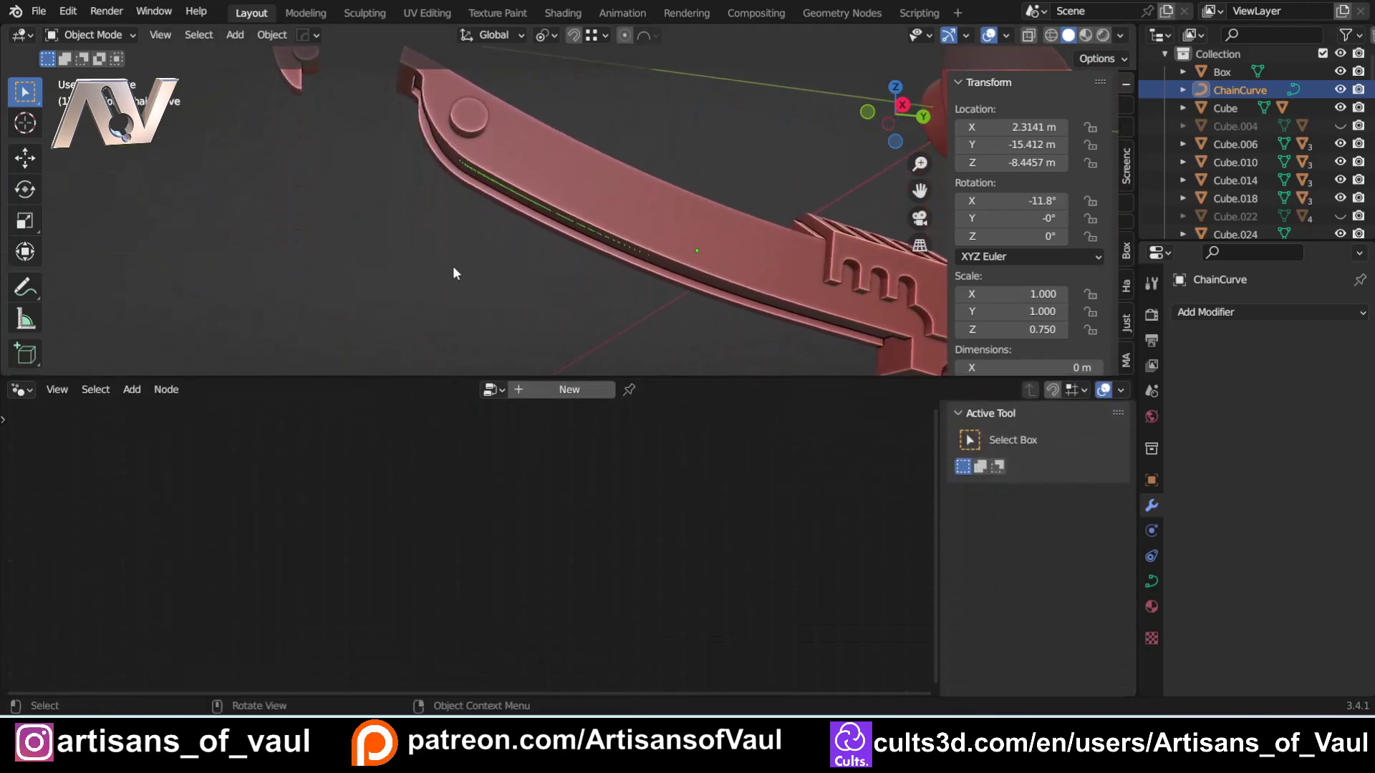
middle_click_drag(453, 272, 413, 405, "shift")
left_click_drag(414, 375, 404, 427)
left_click(573, 438)
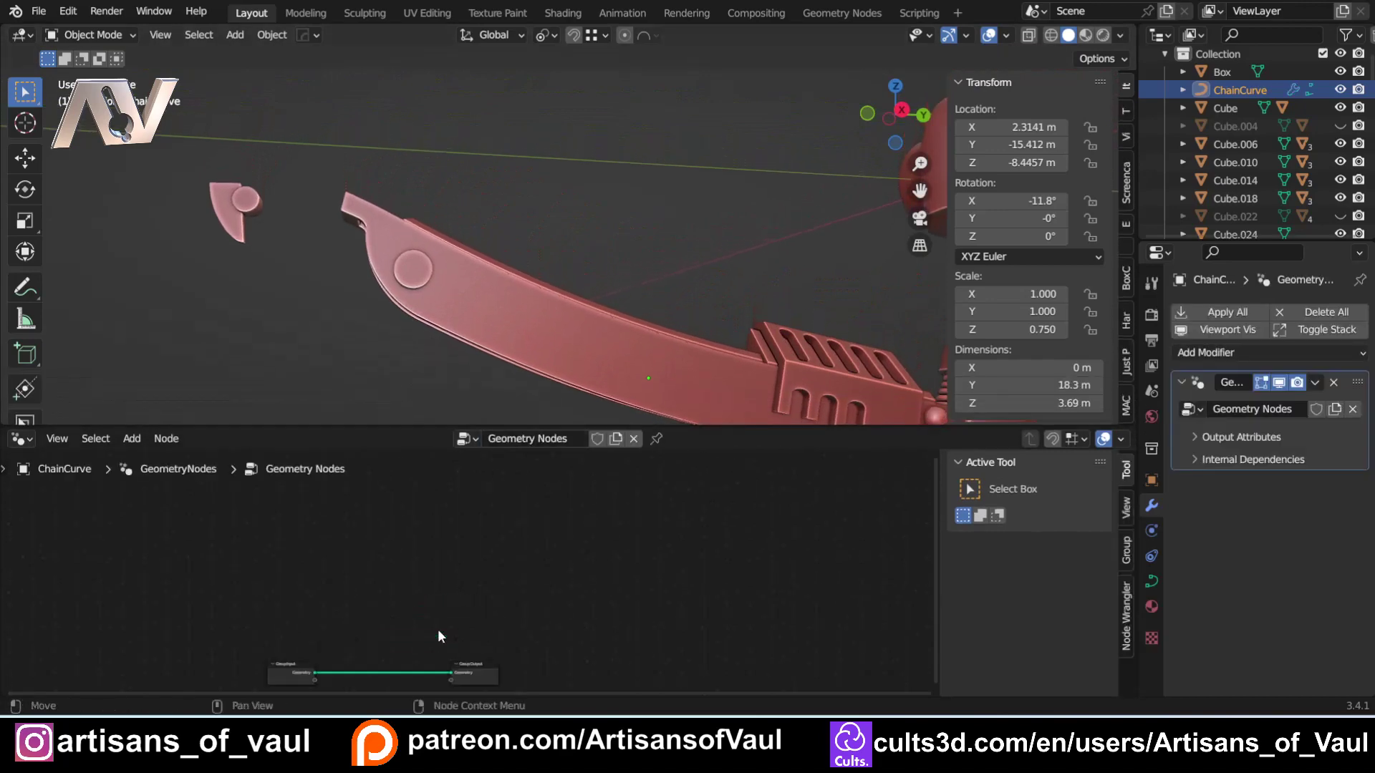
- Move the Group Output node well away from Group Input to make room for new nodes
middle_click_drag(438, 637, 511, 454)
scroll(474, 569, "up", 3)
middle_click_drag(475, 569, 463, 684, "shift")
left_click_drag(608, 545, 869, 514)
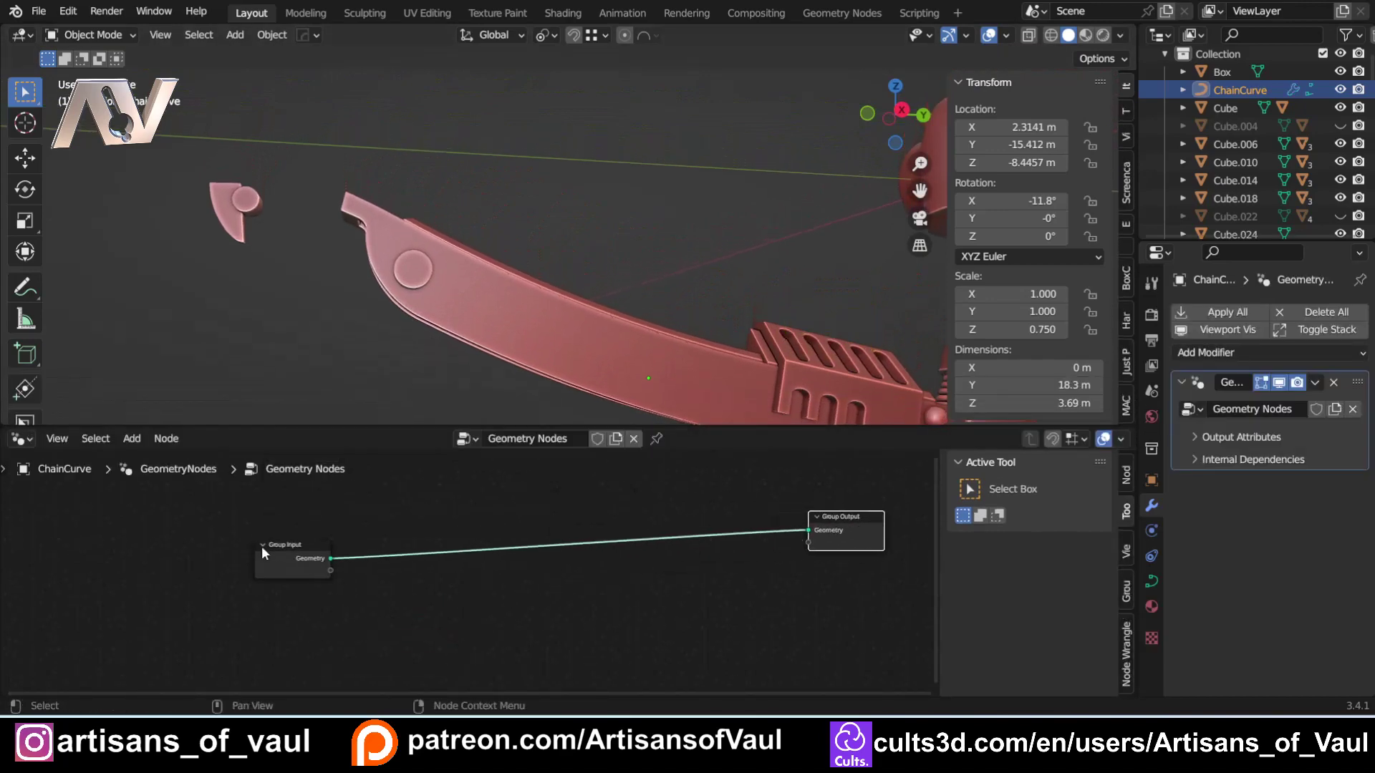
- Move Group Input farther from Group Output, enlarge the node editor, and insert an Instance on Points node on their link
left_click_drag(263, 552, 156, 522)
left_click_drag(486, 428, 487, 382)
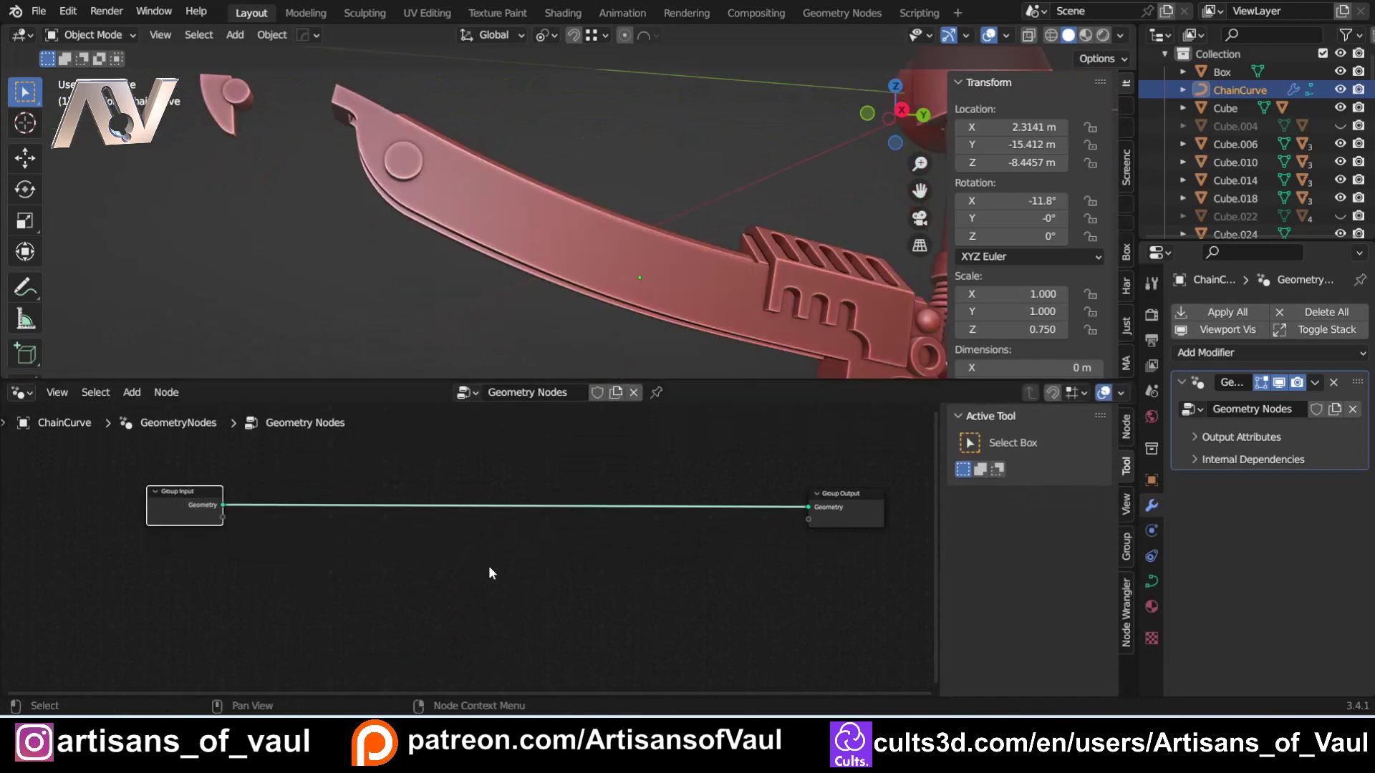
key("shift+a")
left_click(433, 258)
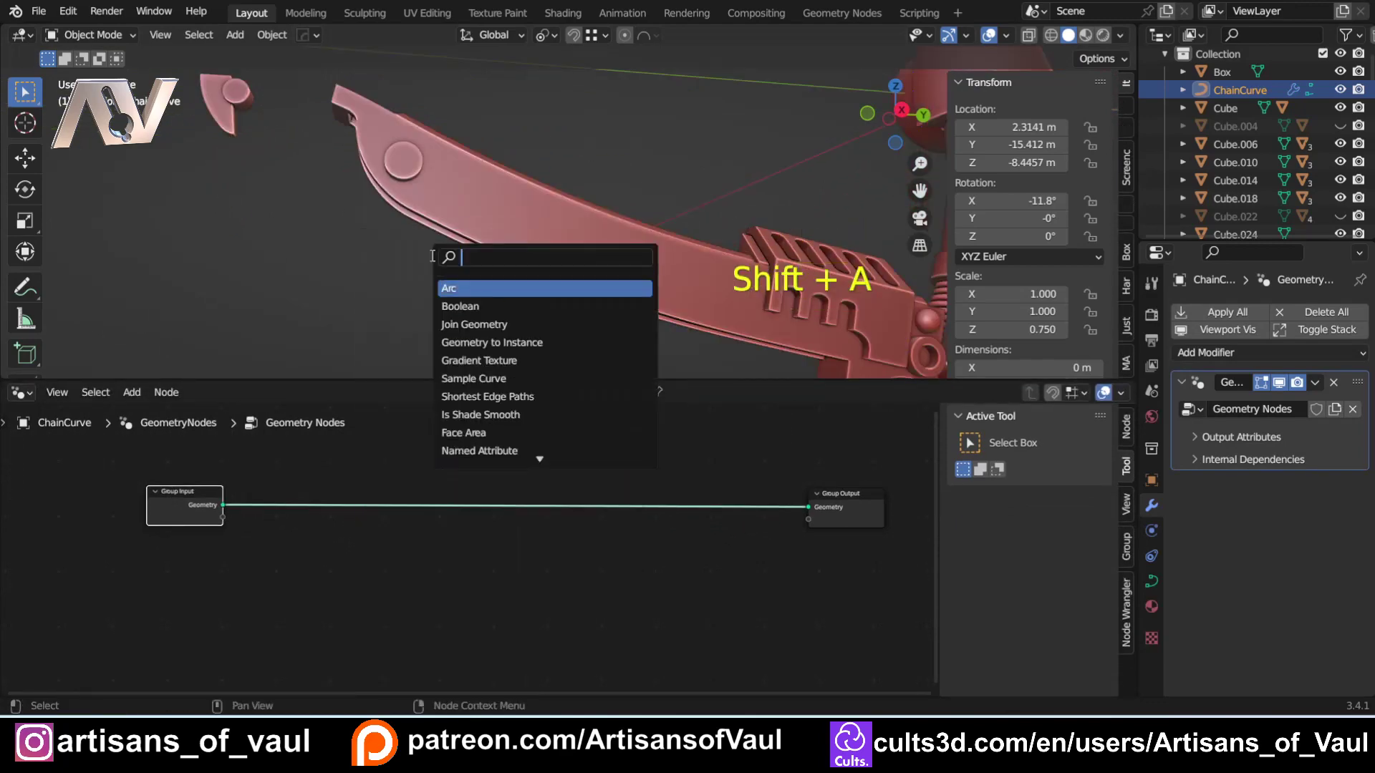
type("instan")
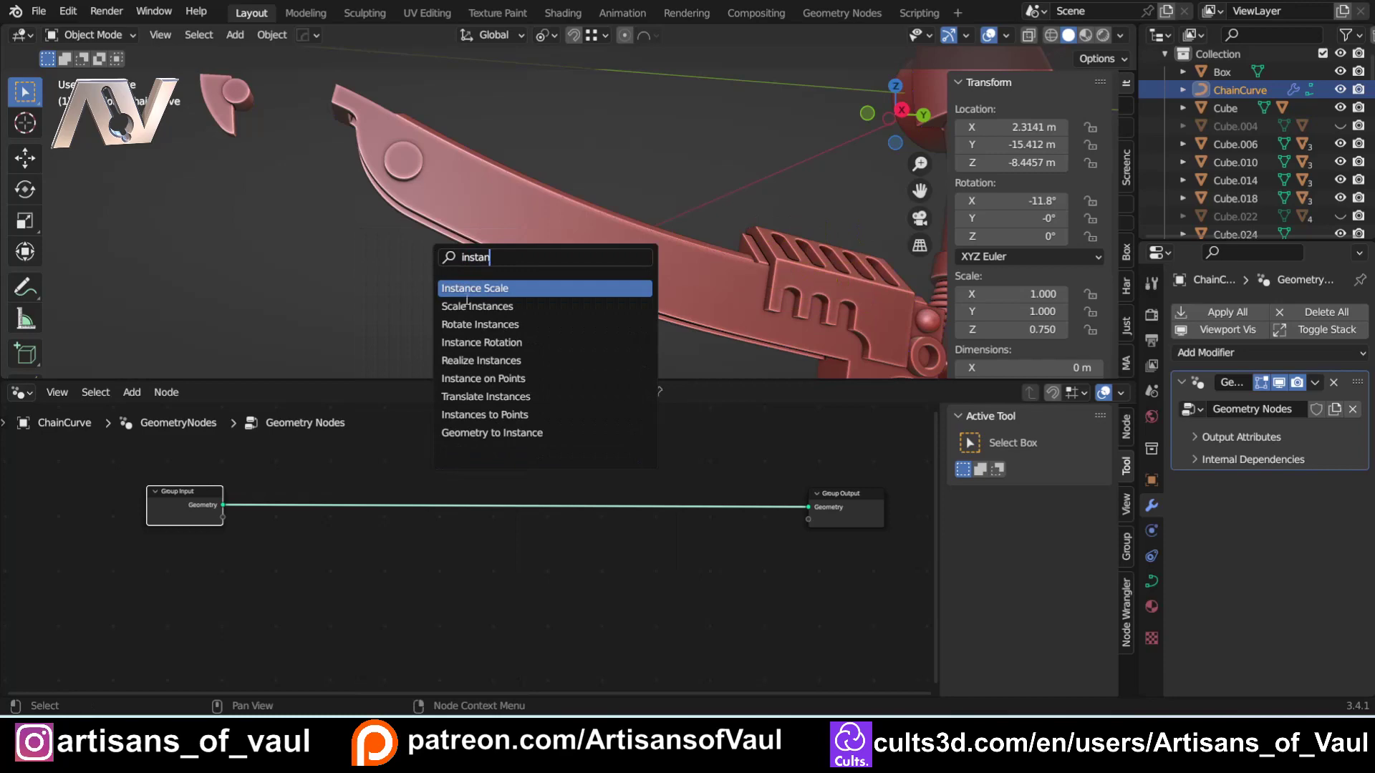
left_click(483, 378)
left_click(566, 602)
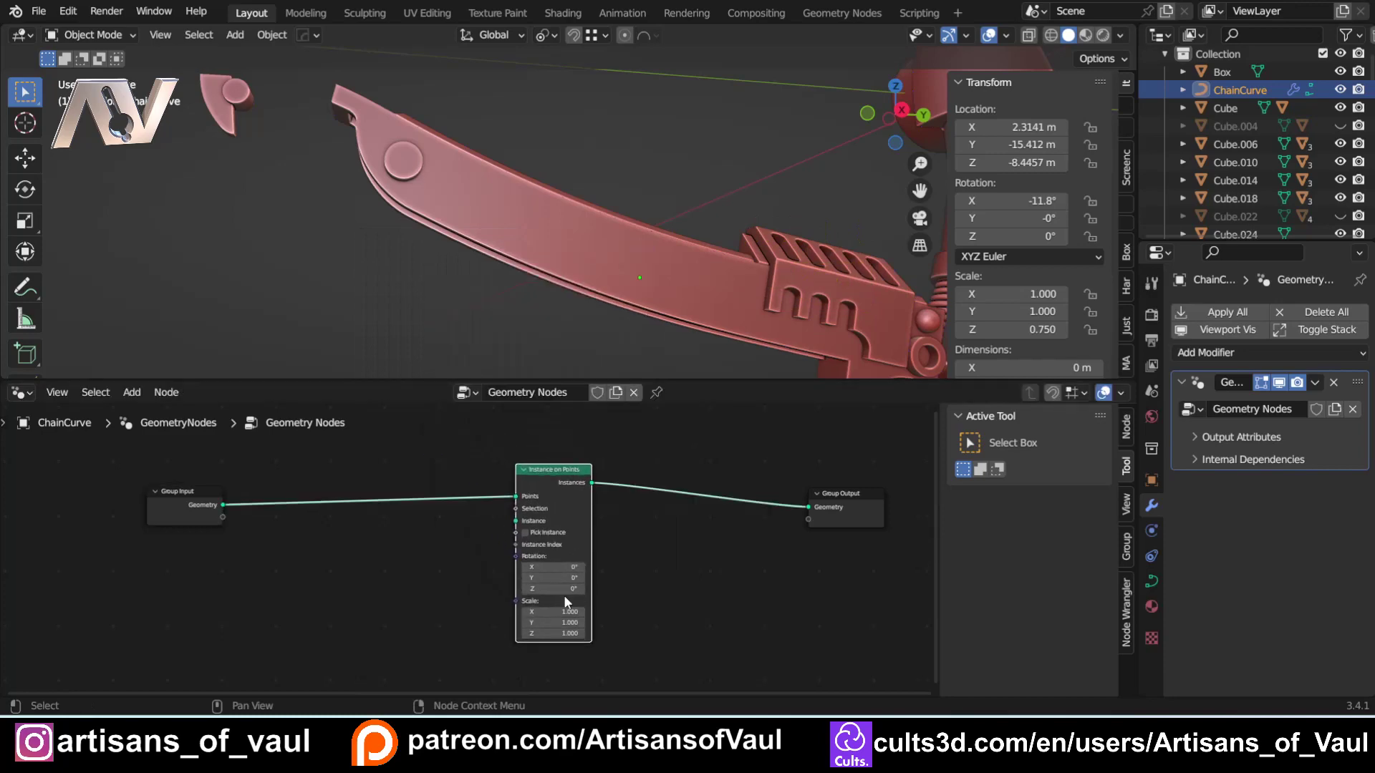
- Pin the node tree, add the Tooth object as an Object Info node, and connect its Geometry to the Instance input of Instance on Points
left_click(655, 393)
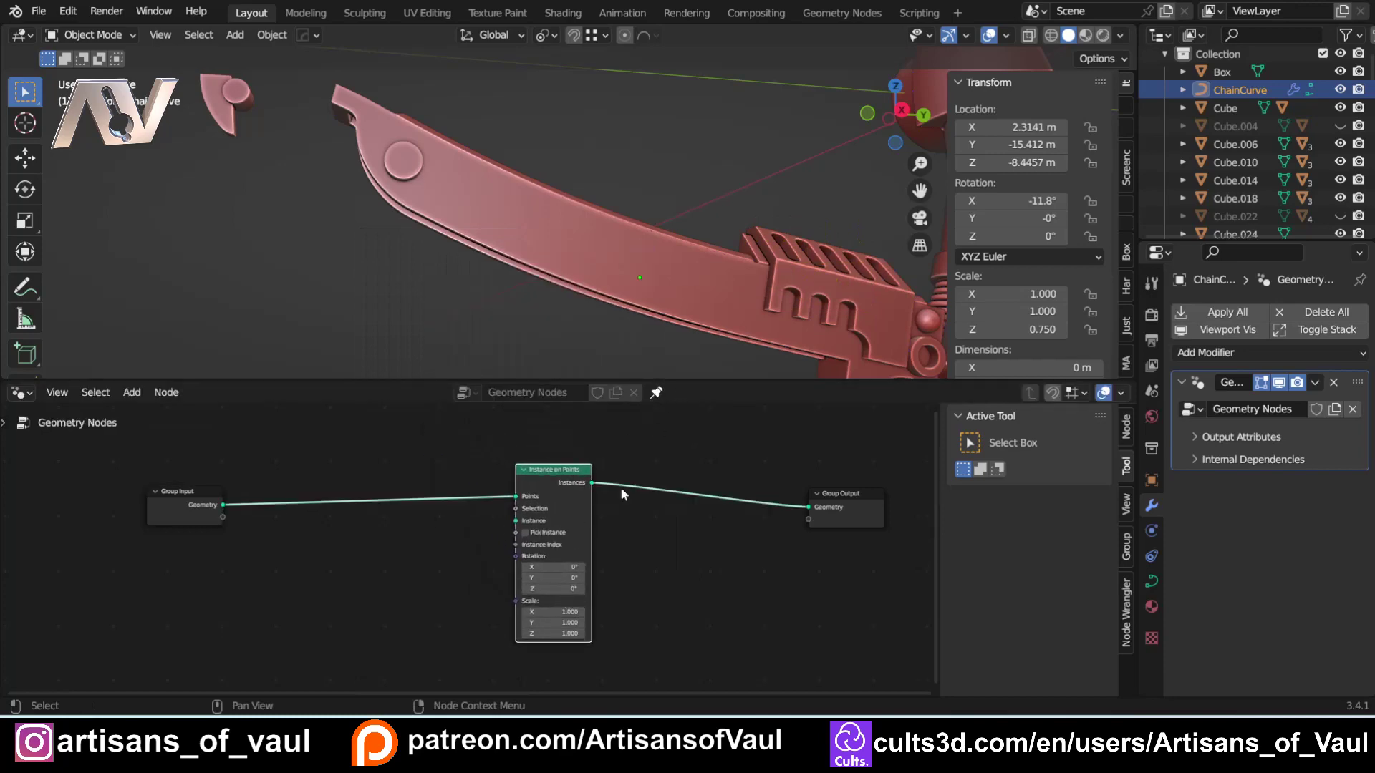
left_click(450, 192)
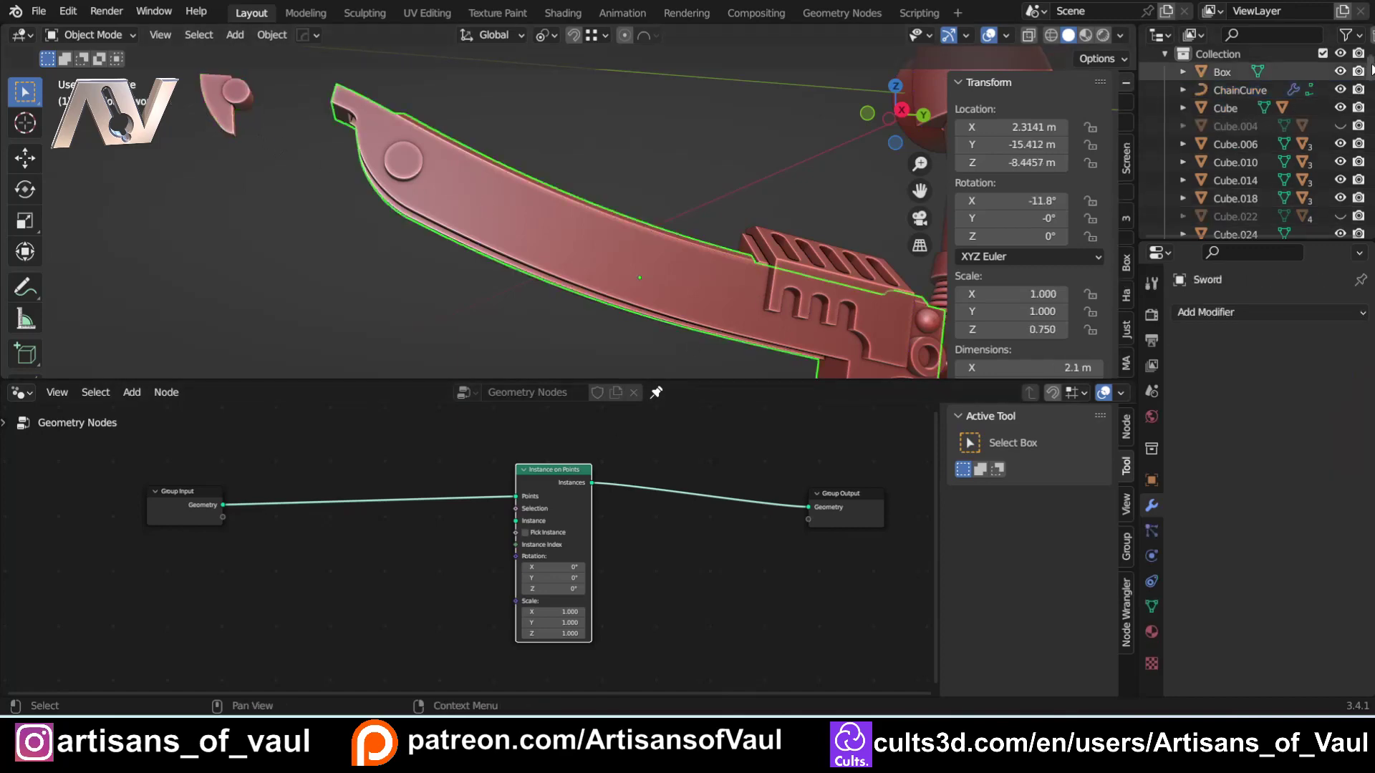
left_click_drag(1368, 70, 1357, 179)
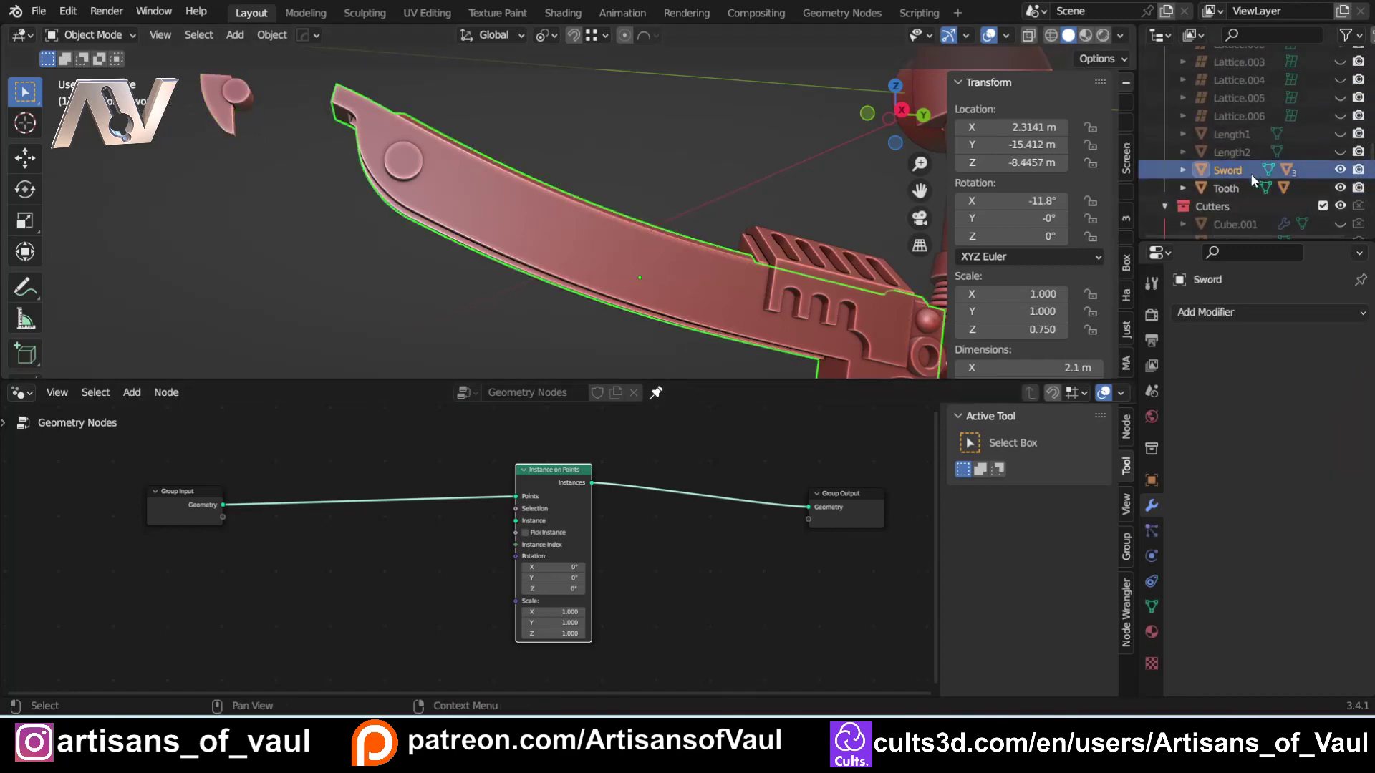
left_click_drag(1232, 187, 259, 601)
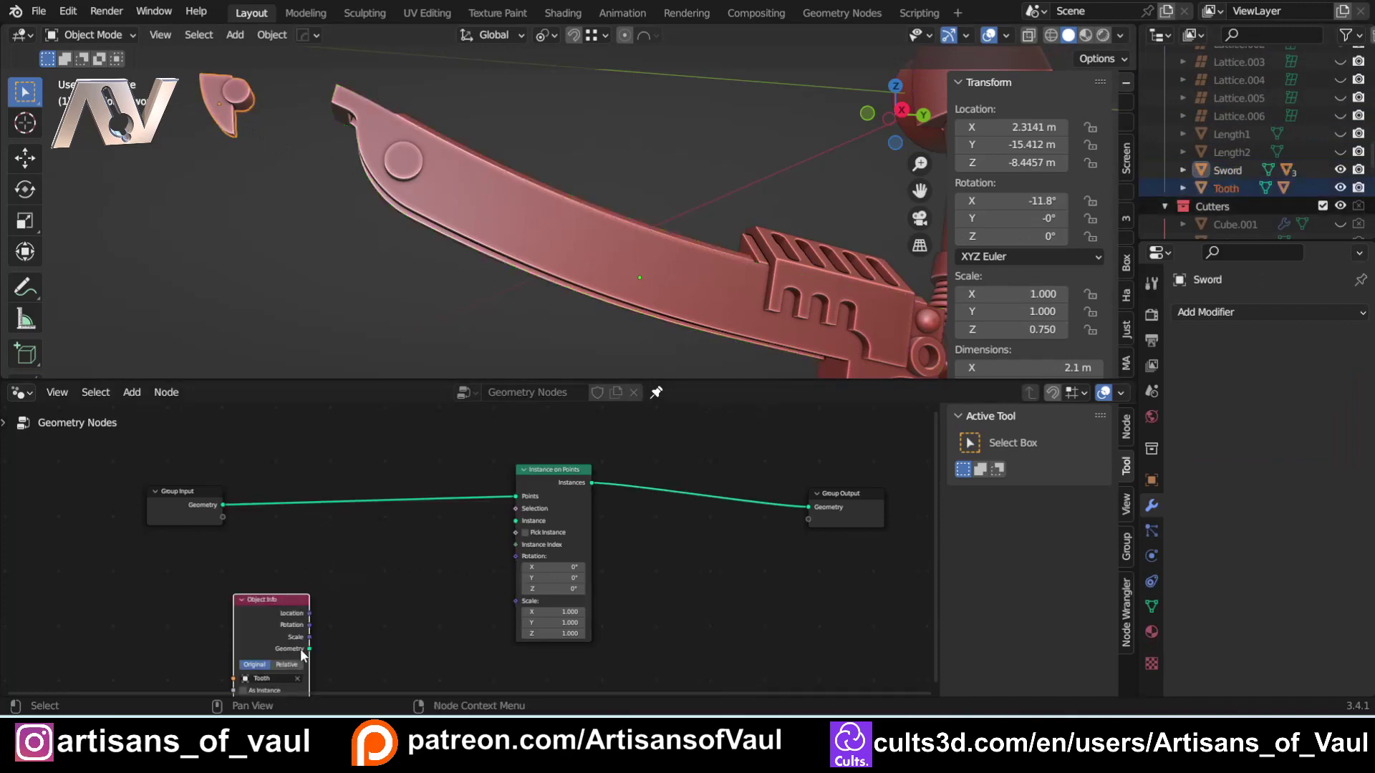
left_click_drag(309, 648, 510, 522)
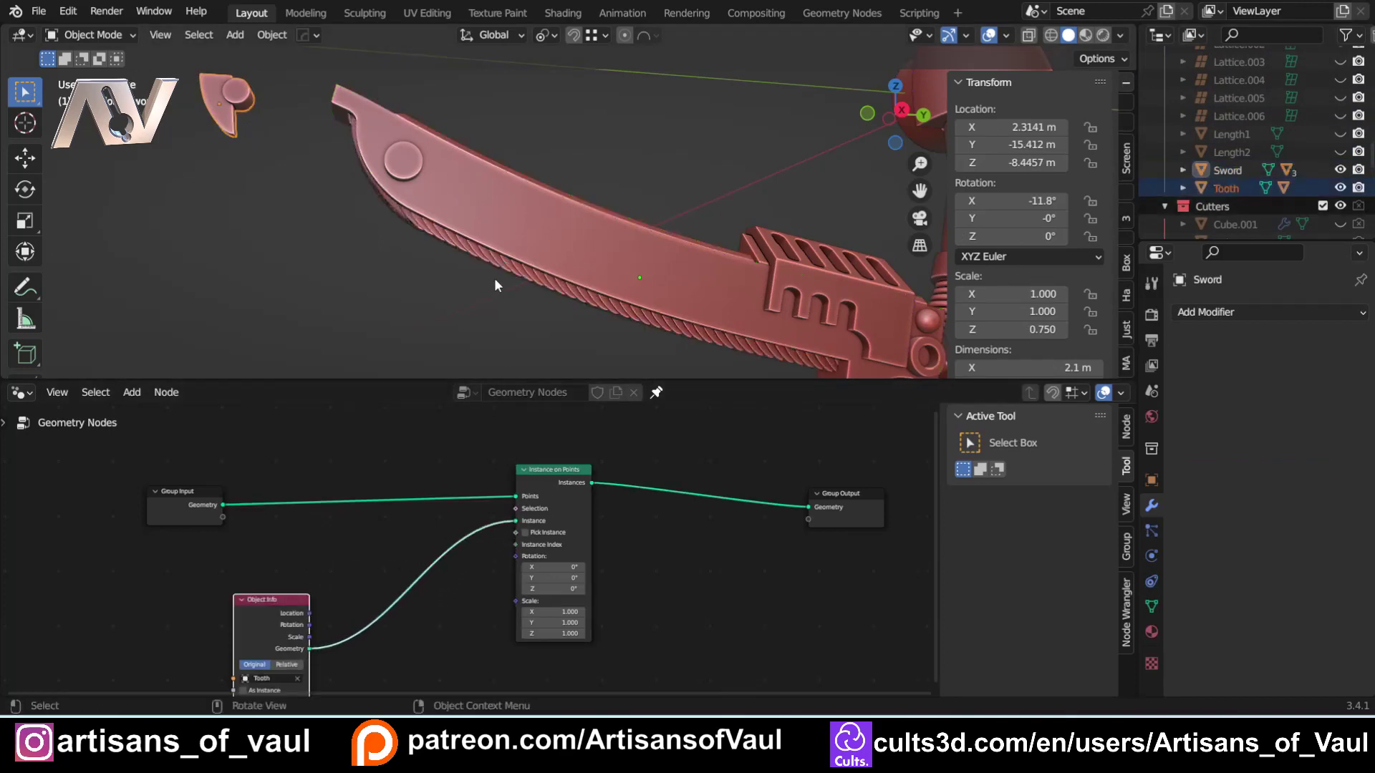
- Apply the scale of the original Tooth object beside the blade
scroll(494, 278, "down", 3)
scroll(564, 265, "up", 5)
scroll(564, 272, "down", 2)
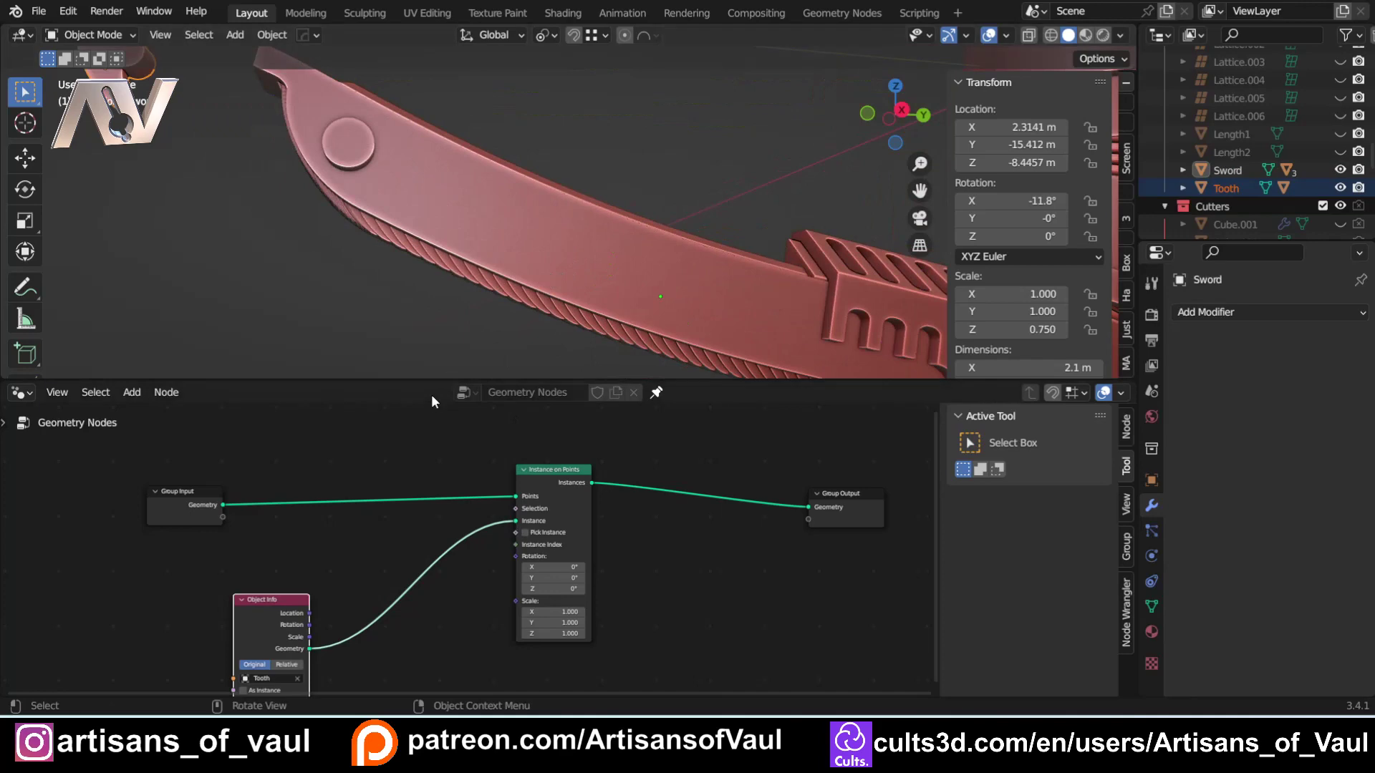
scroll(331, 209, "down", 3)
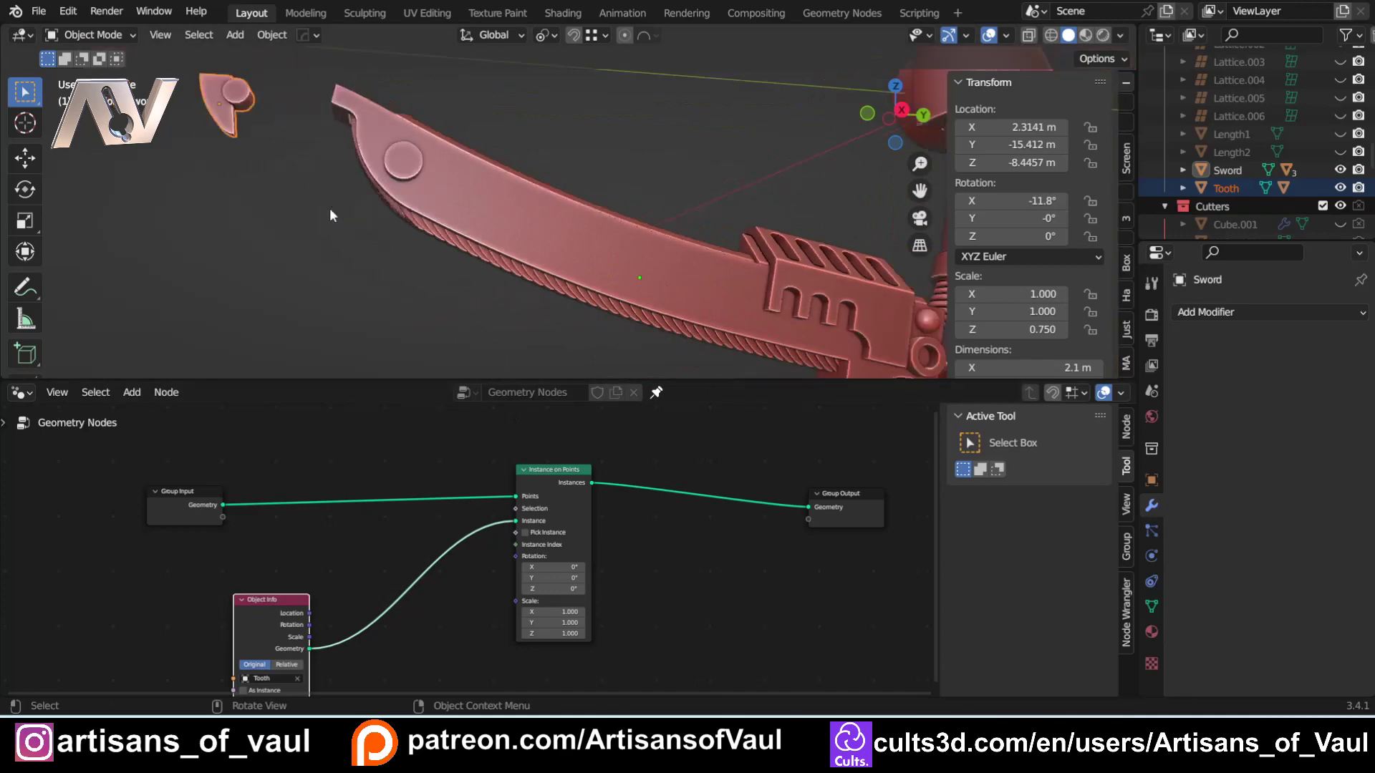
middle_click_drag(323, 165, 312, 205)
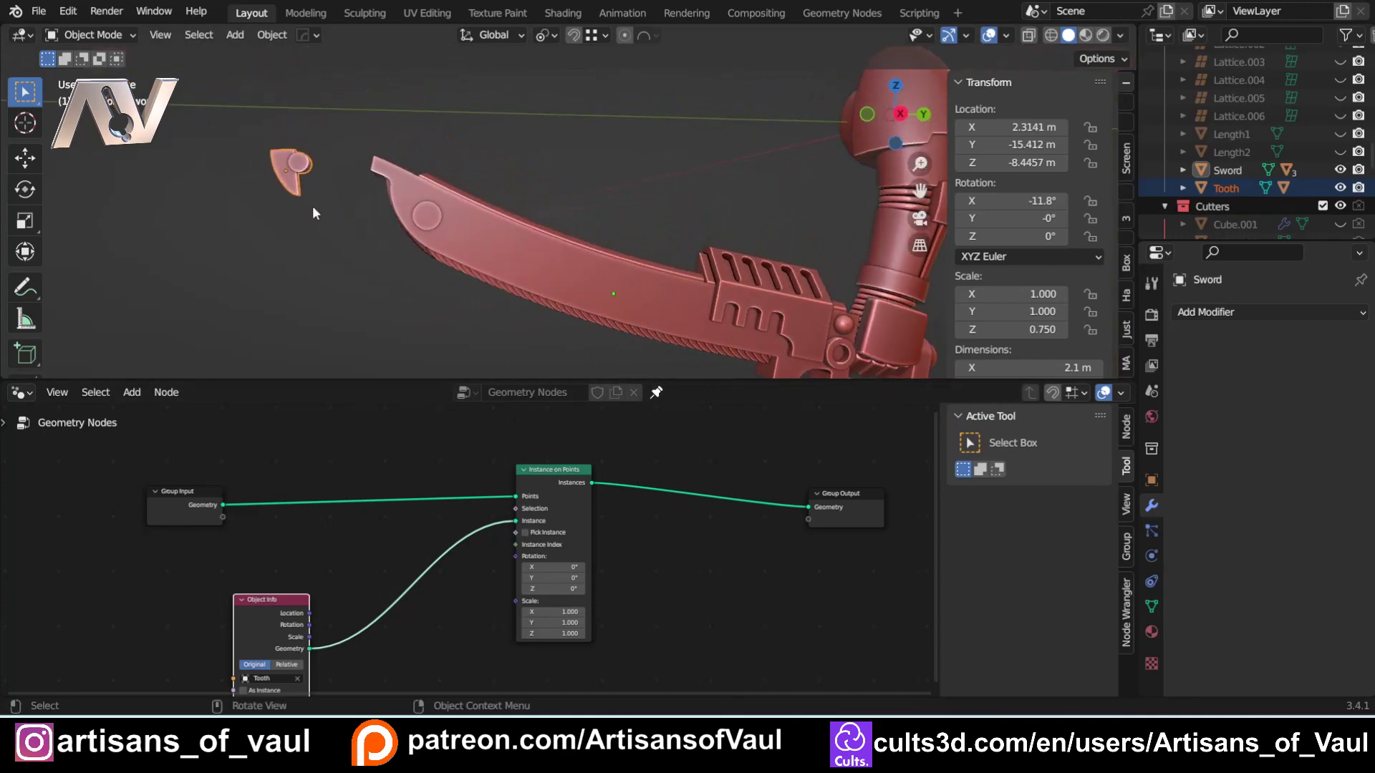
left_click(294, 168)
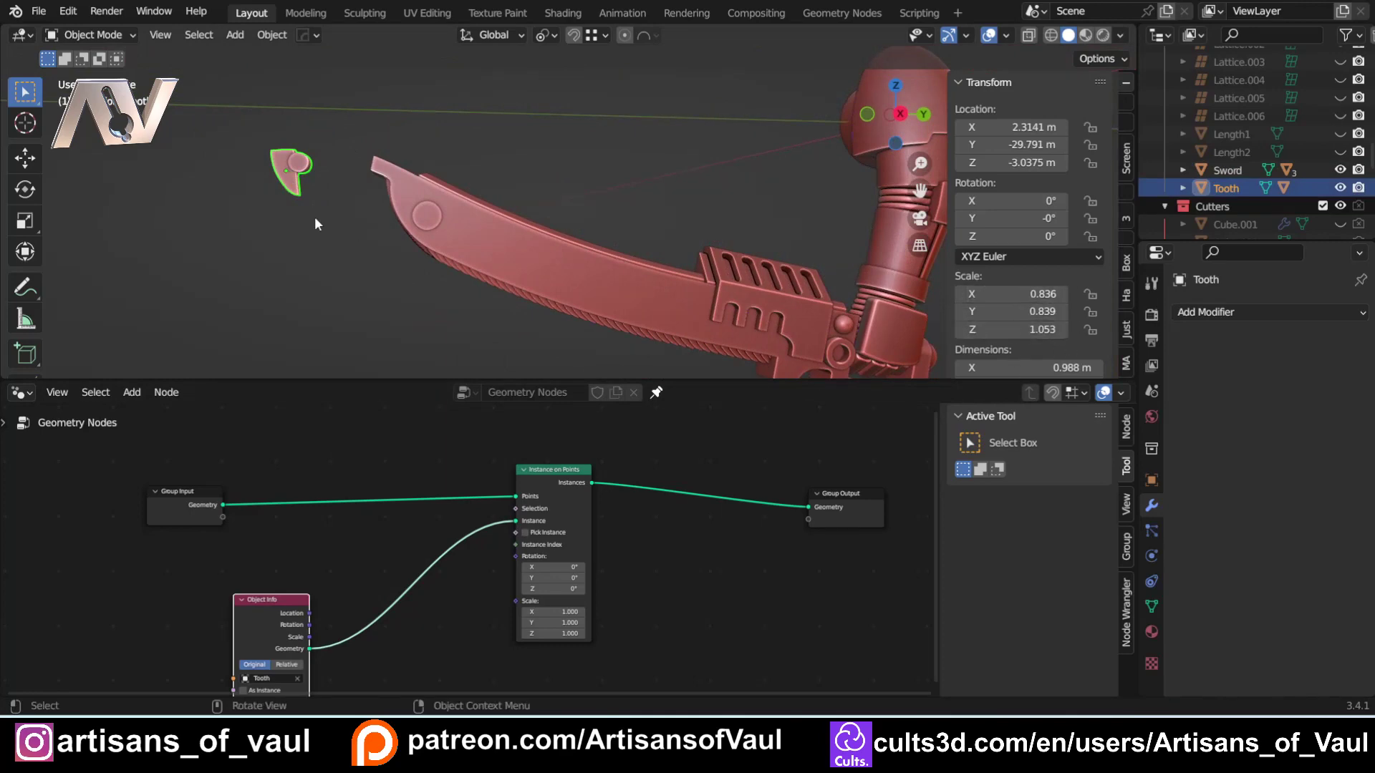
key("ctrl+a")
left_click(296, 254)
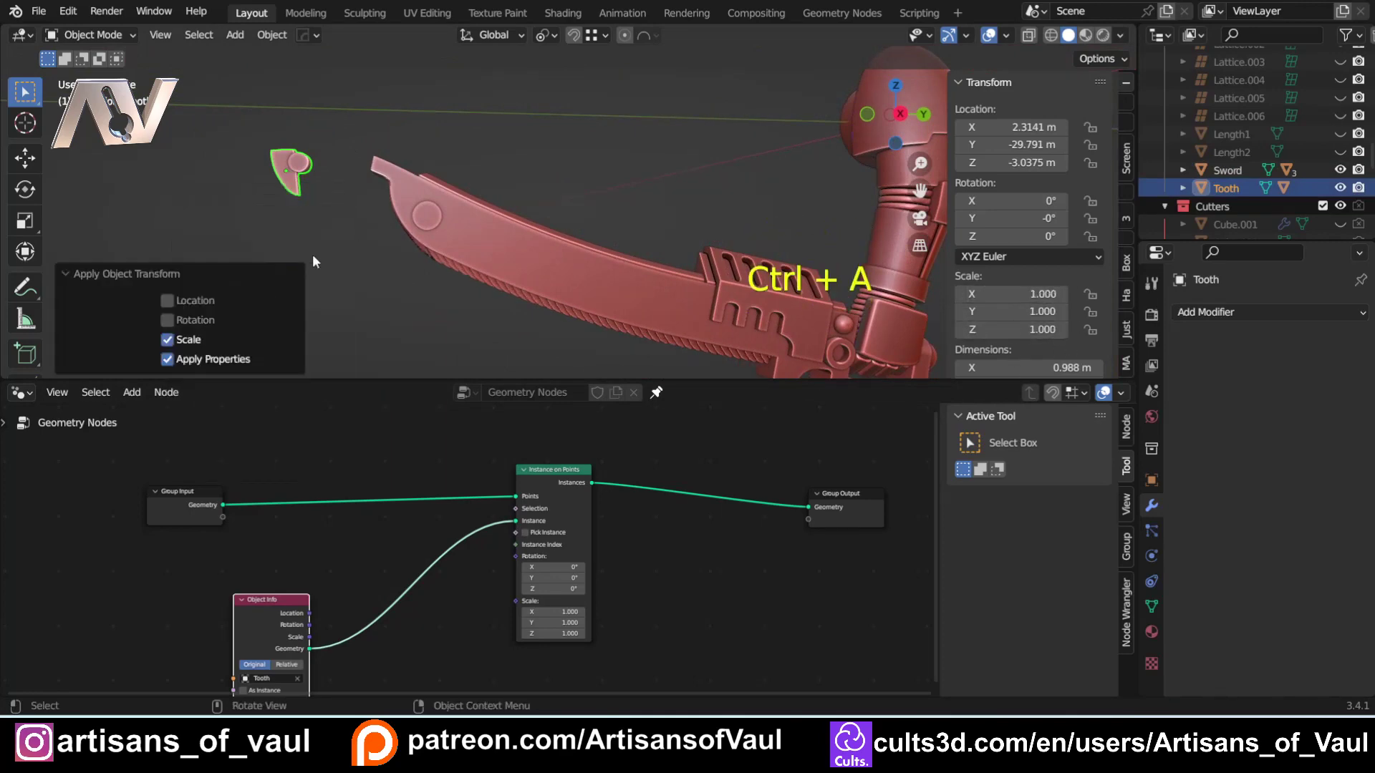
- Select the ChainCurve object and apply its scale
scroll(1260, 144, "up", 8)
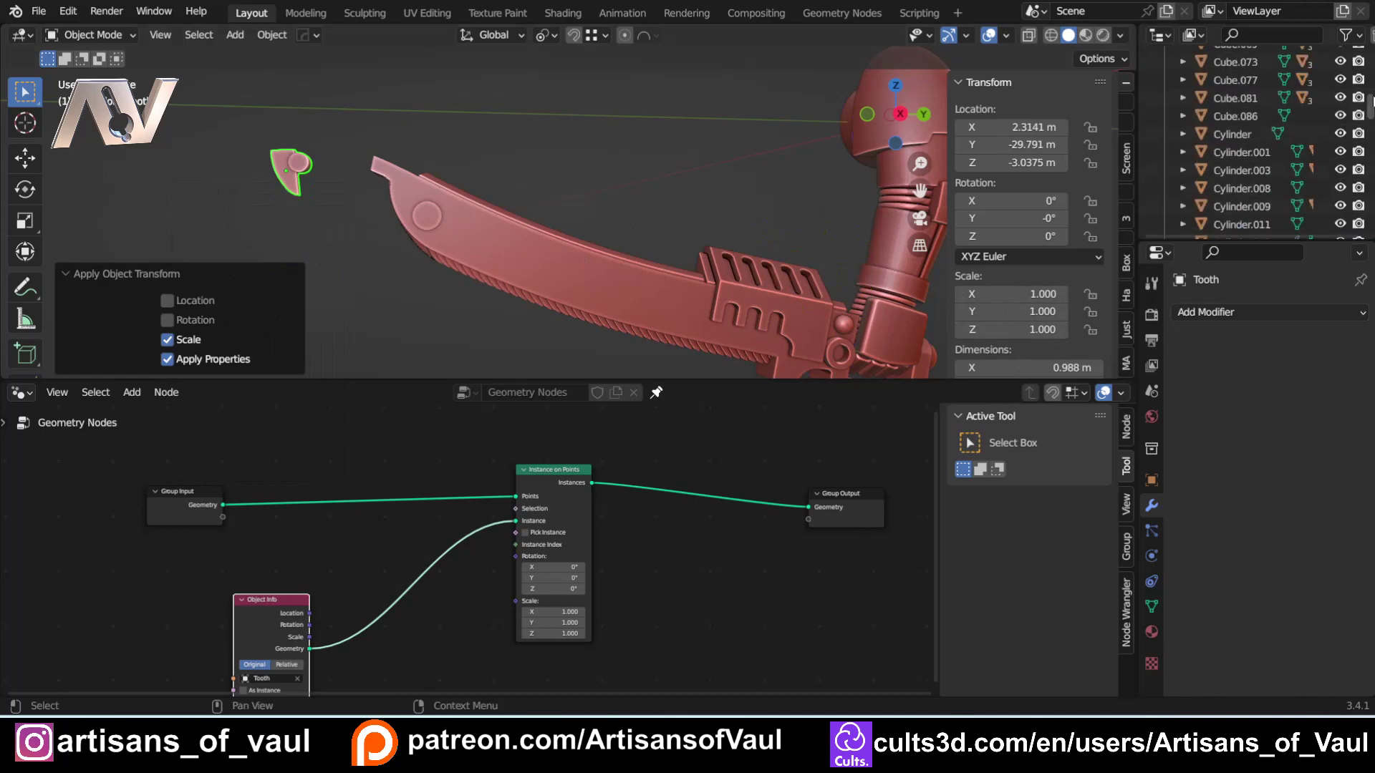
scroll(1260, 143, "up", 3)
left_click(1239, 111)
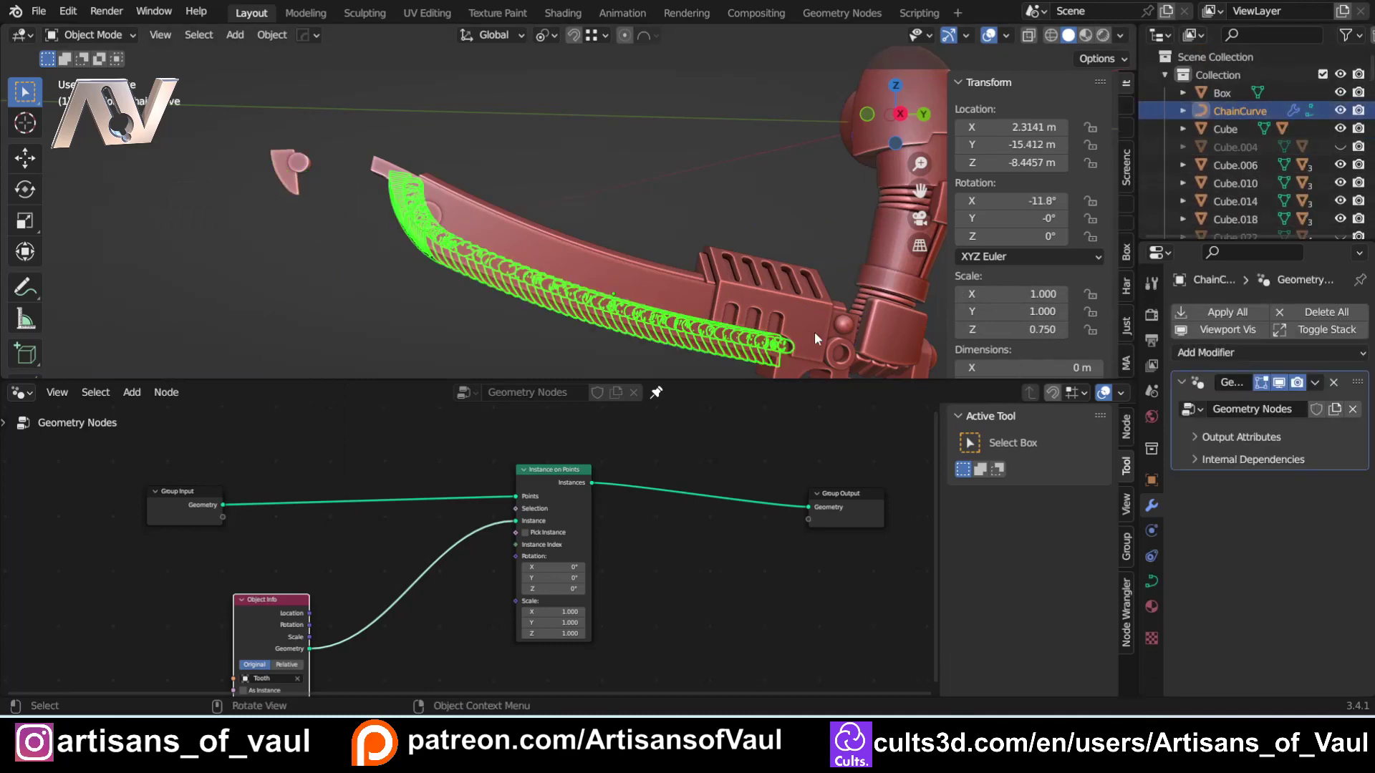
key("ctrl+a")
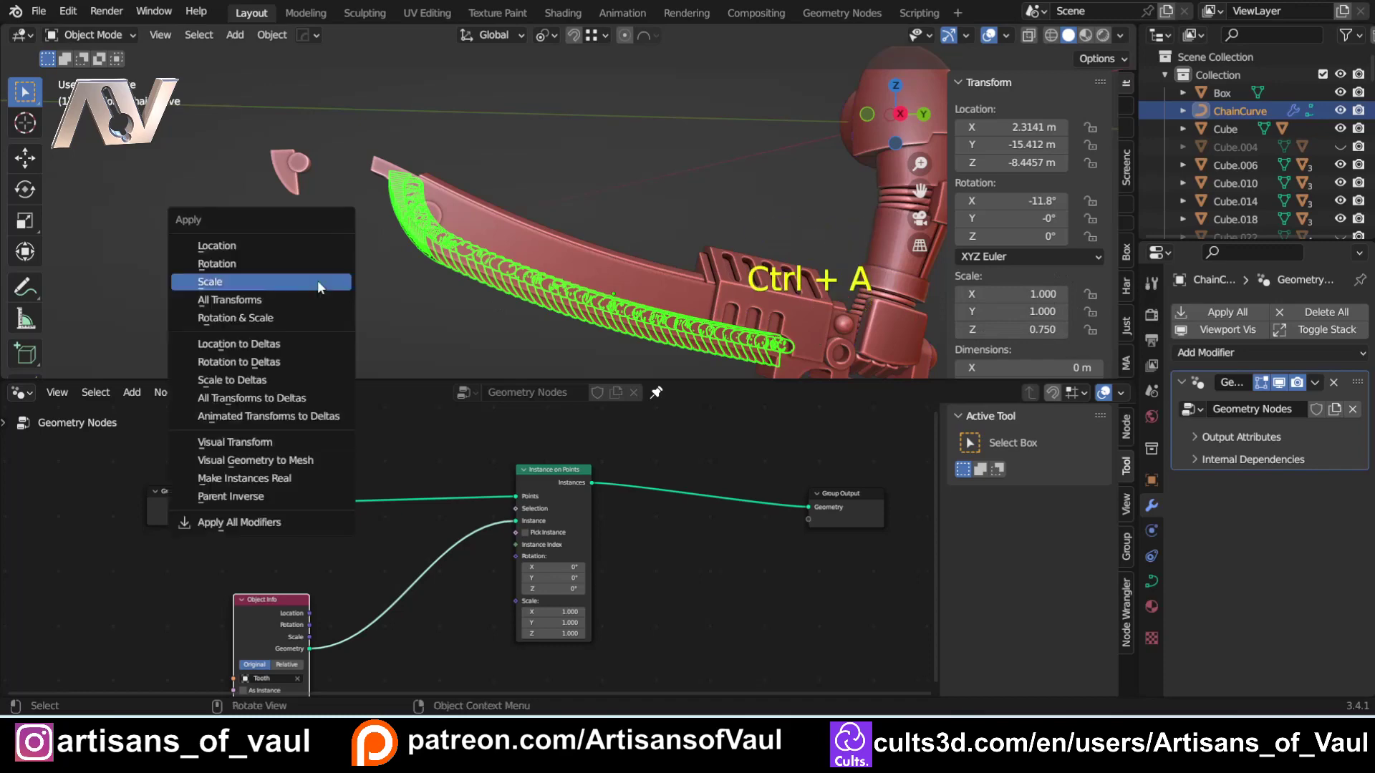
left_click(317, 280)
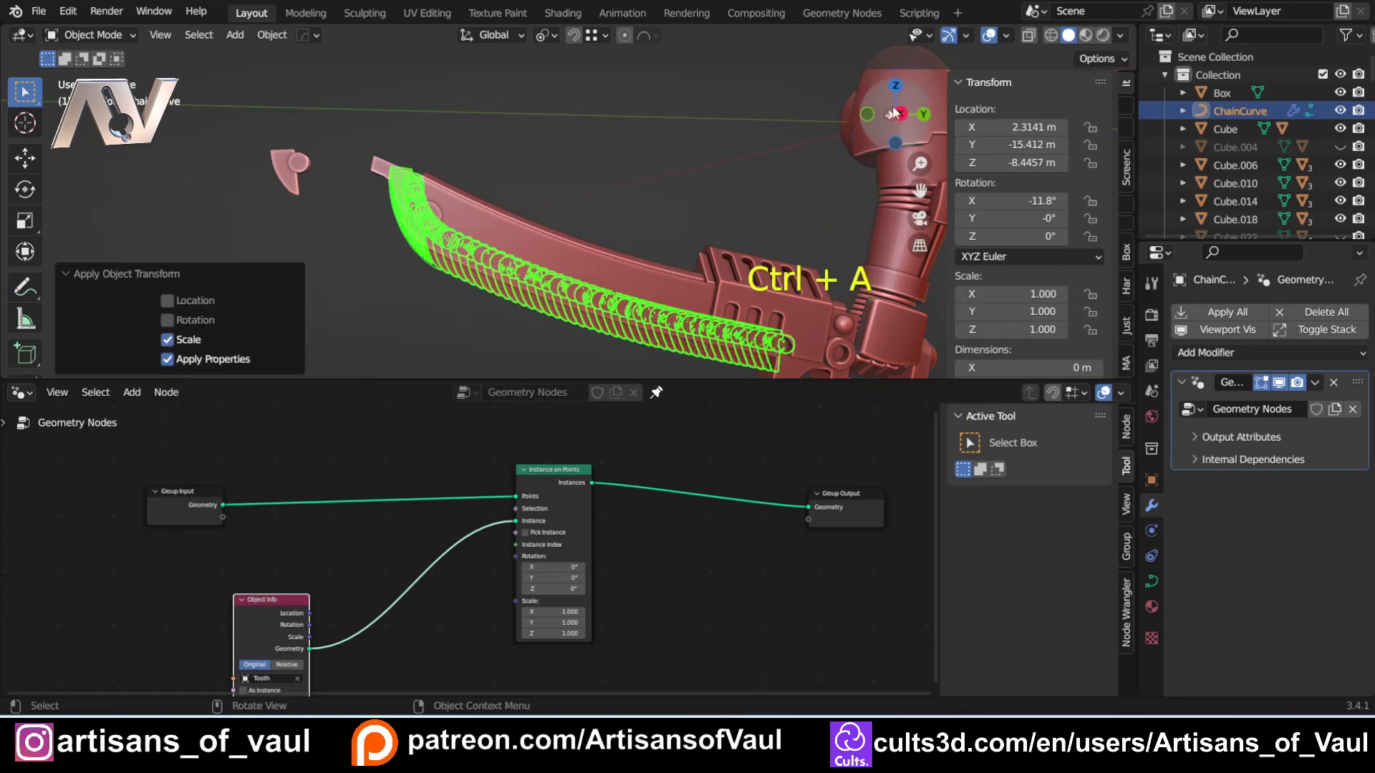
- Isolate ChainCurve and examine in Edit Mode how its curve points relate to the tooth instances, then leave Edit Mode and the isolated view
middle_click_drag(413, 338, 414, 261, "shift")
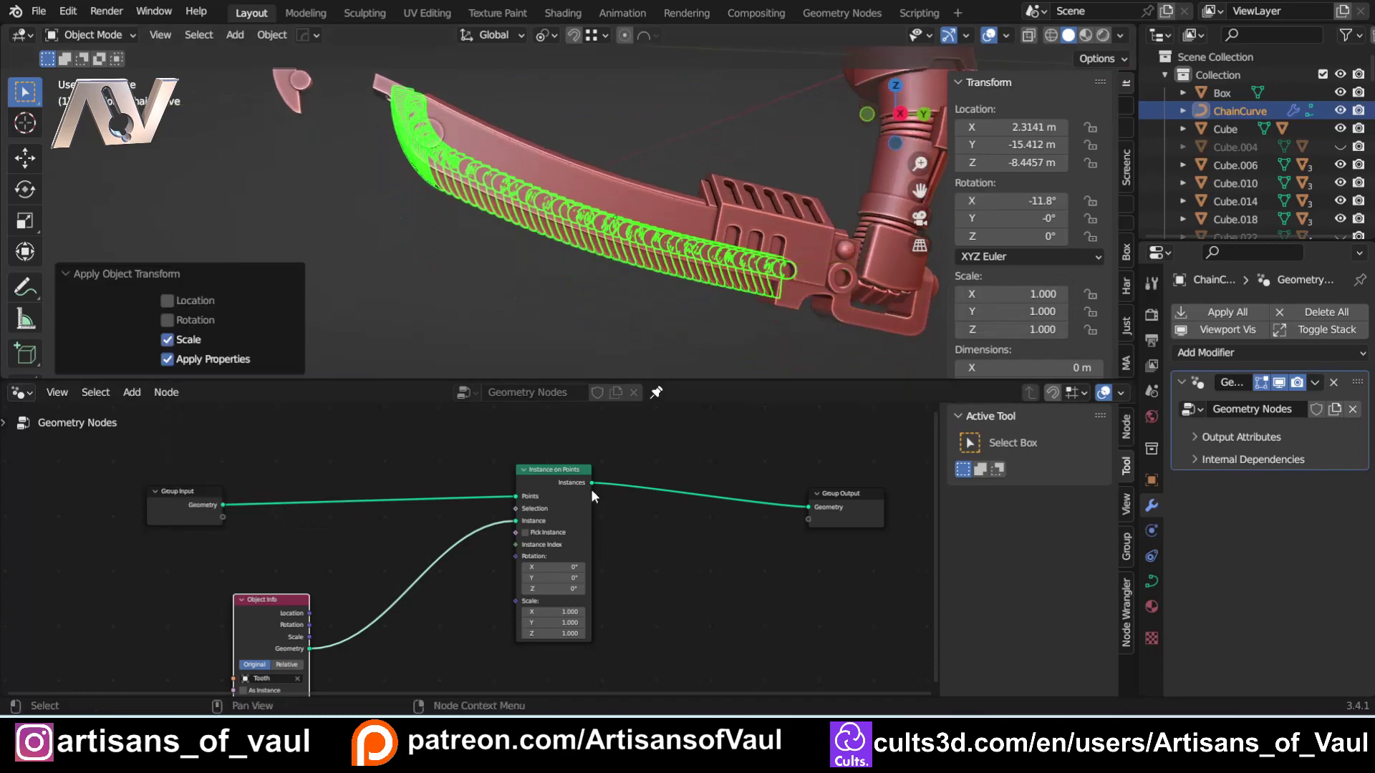
scroll(555, 292, "up", 2)
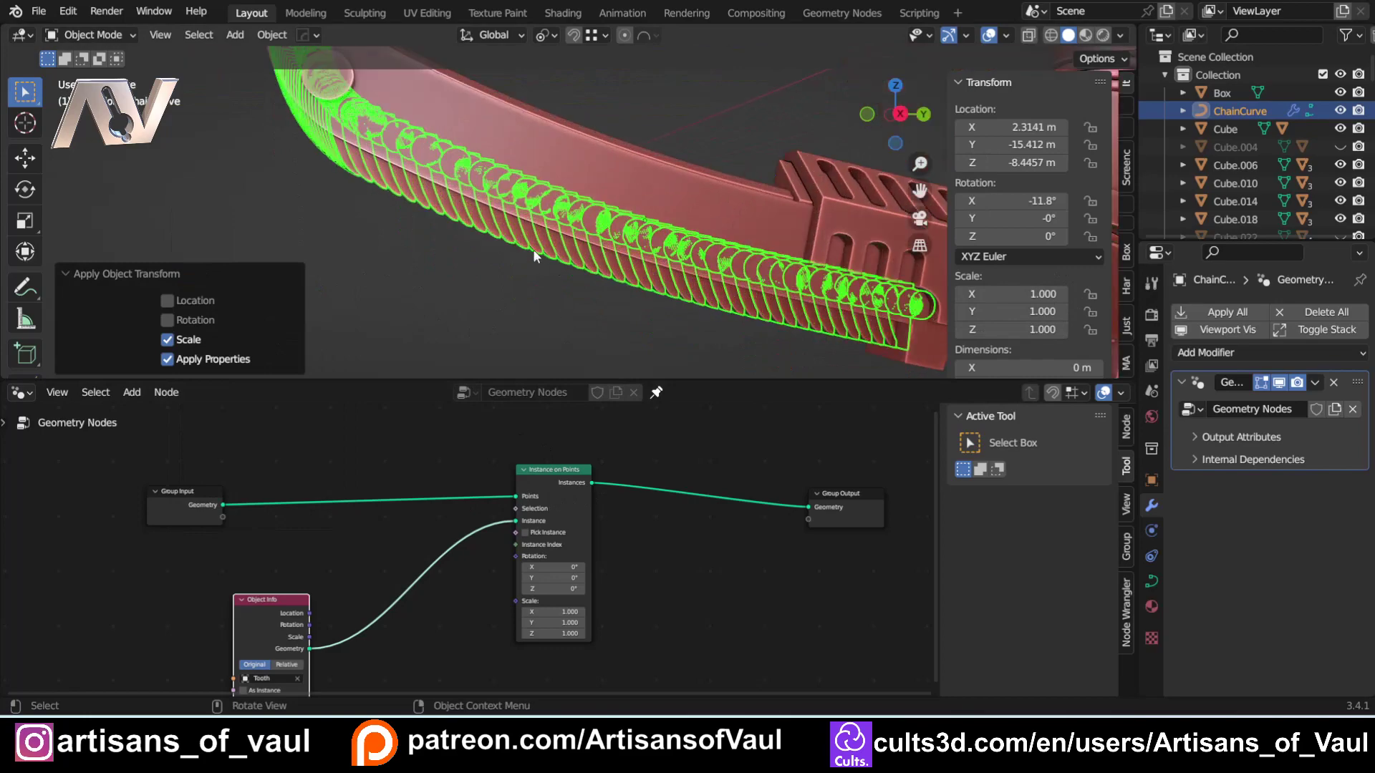
middle_click_drag(534, 254, 561, 269)
key("KP_Divide")
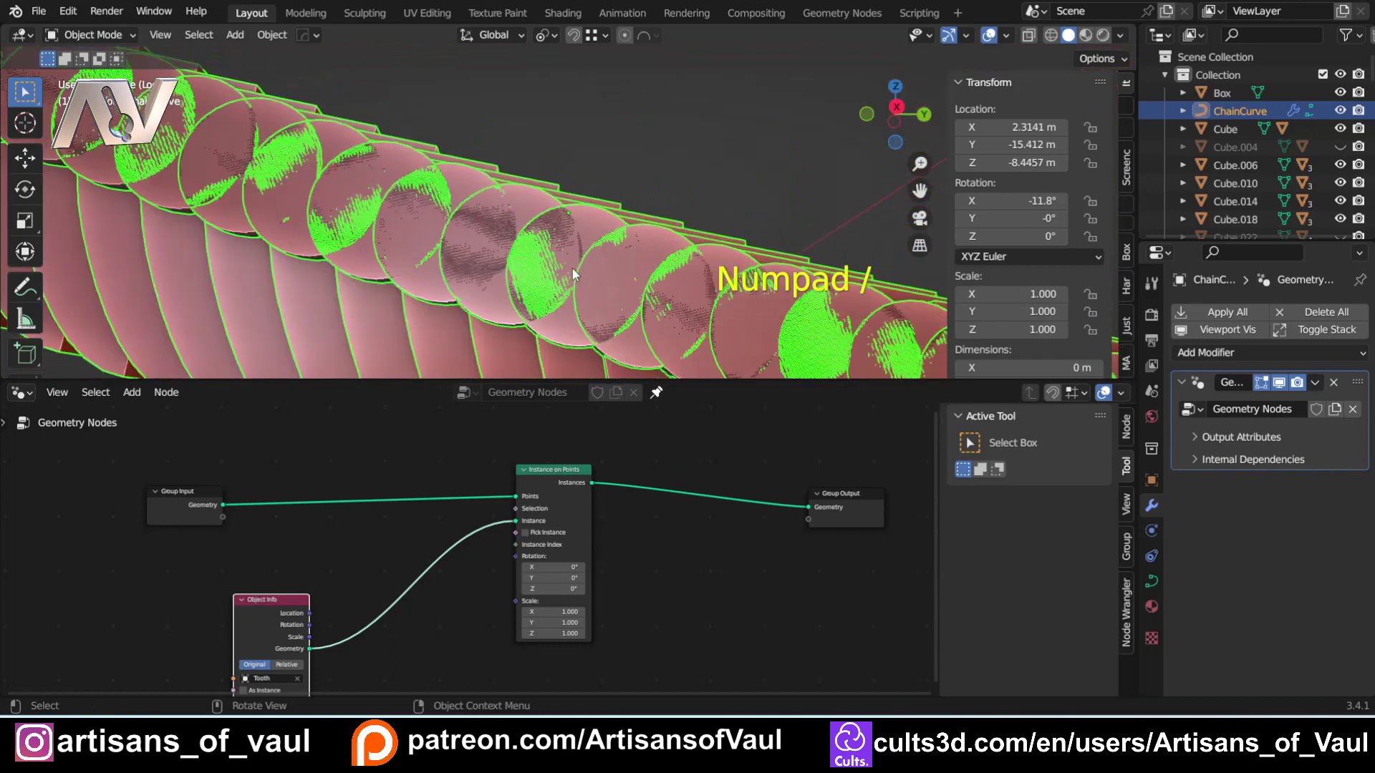
key("Tab")
left_click(461, 259)
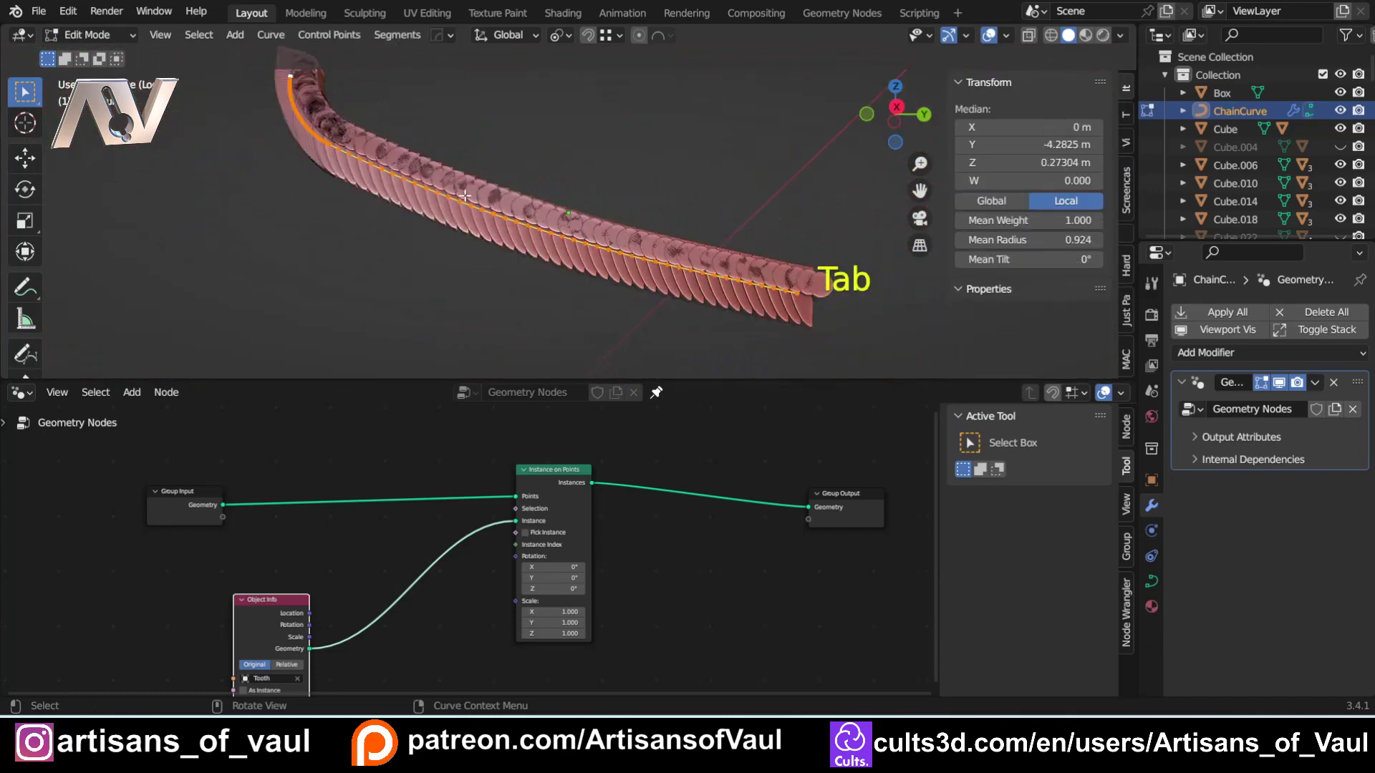
middle_click_drag(320, 131, 481, 222, "shift")
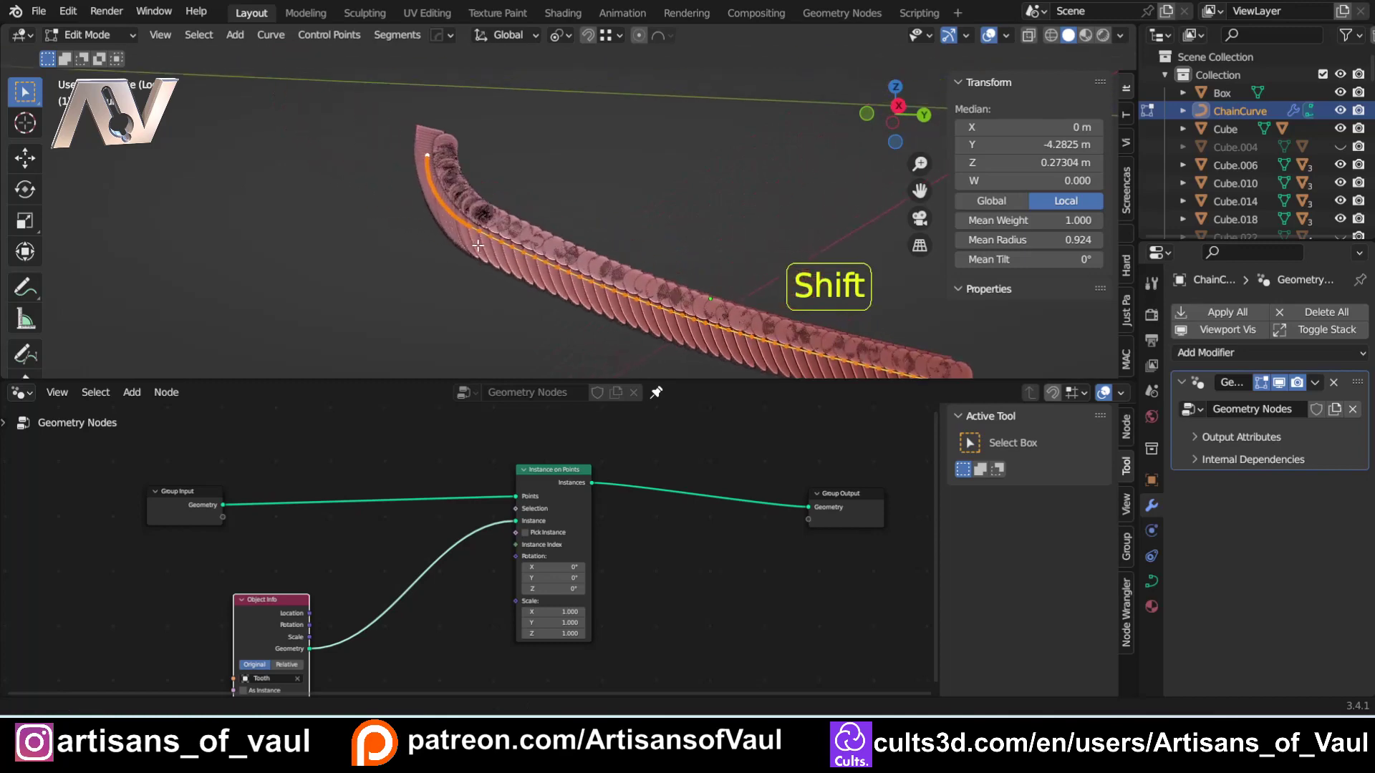
scroll(481, 222, "up", 4)
middle_click_drag(394, 237, 518, 311, "shift")
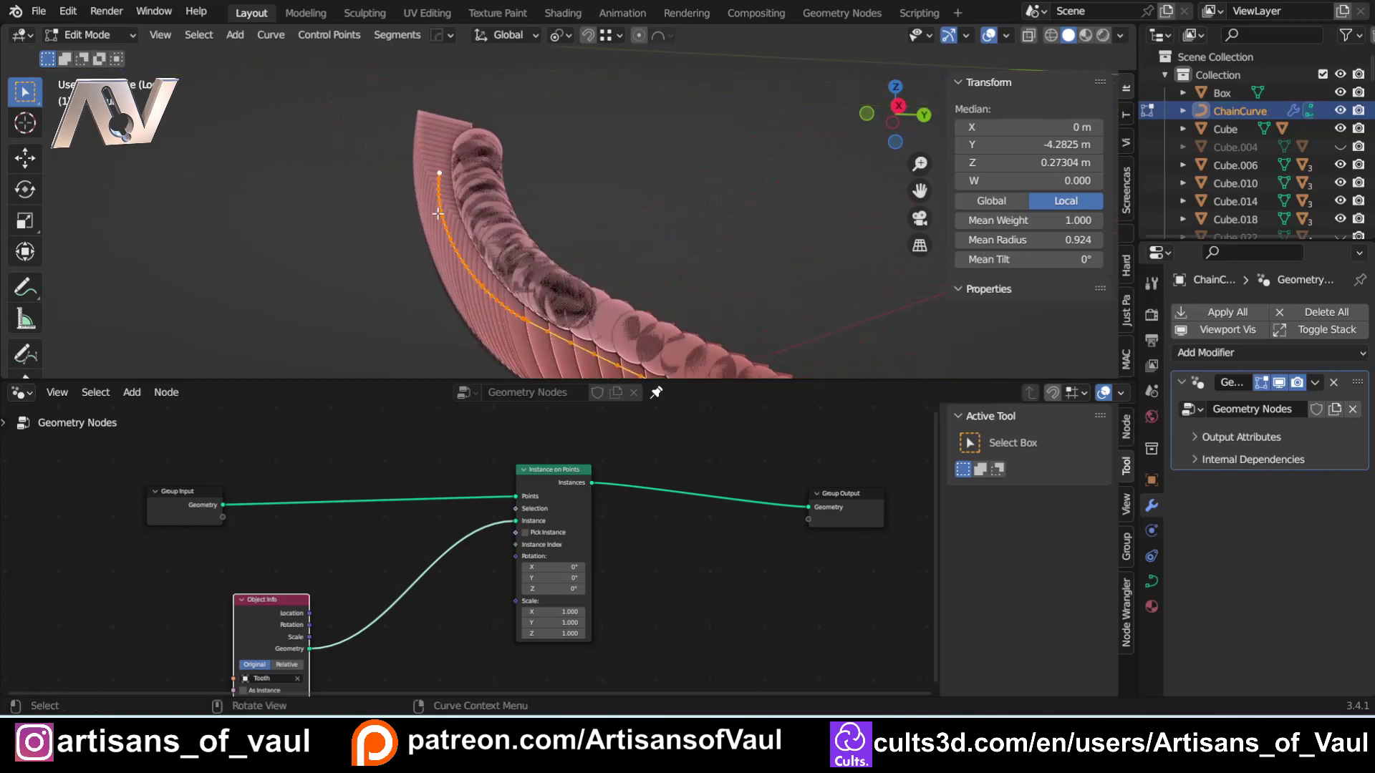
scroll(530, 310, "down", 1)
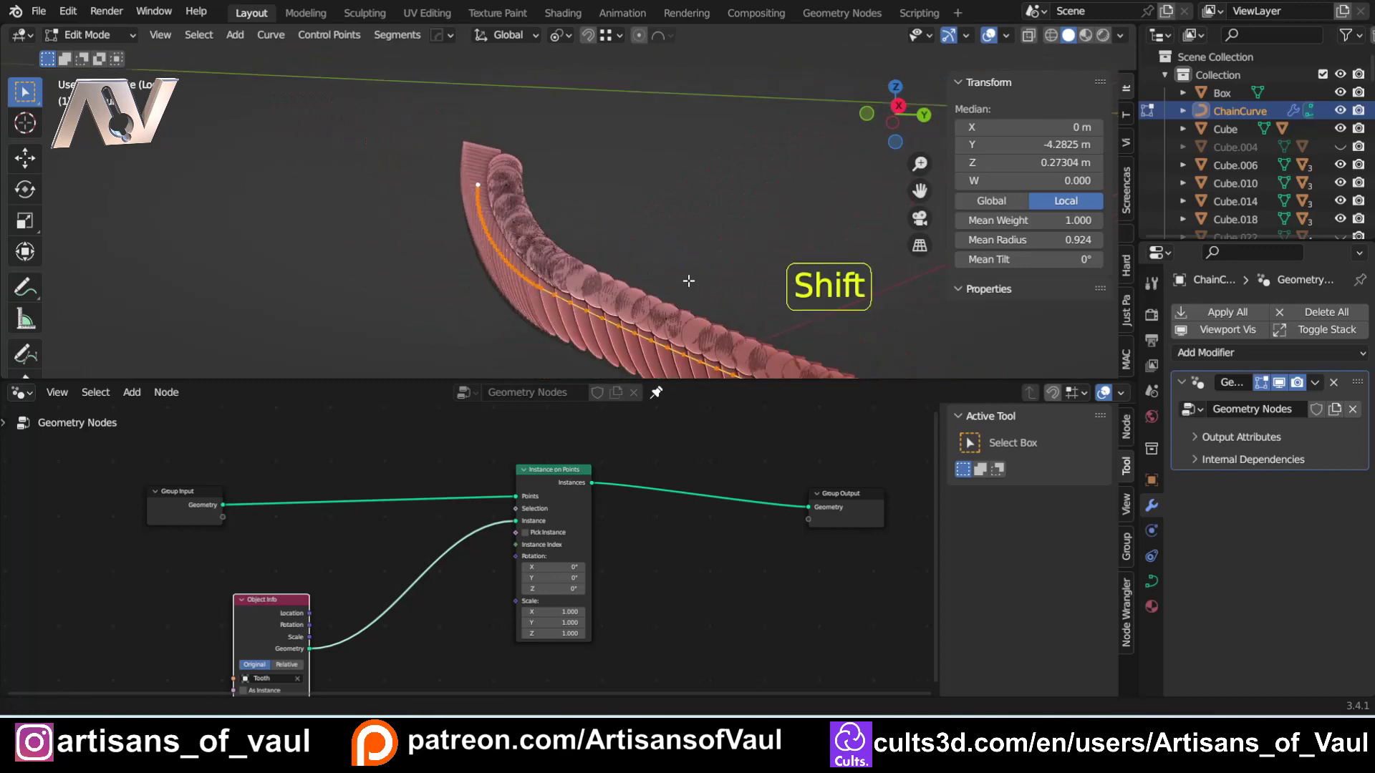
middle_click_drag(687, 281, 620, 252, "shift")
key("Tab")
left_click(633, 141)
scroll(637, 182, "down", 3)
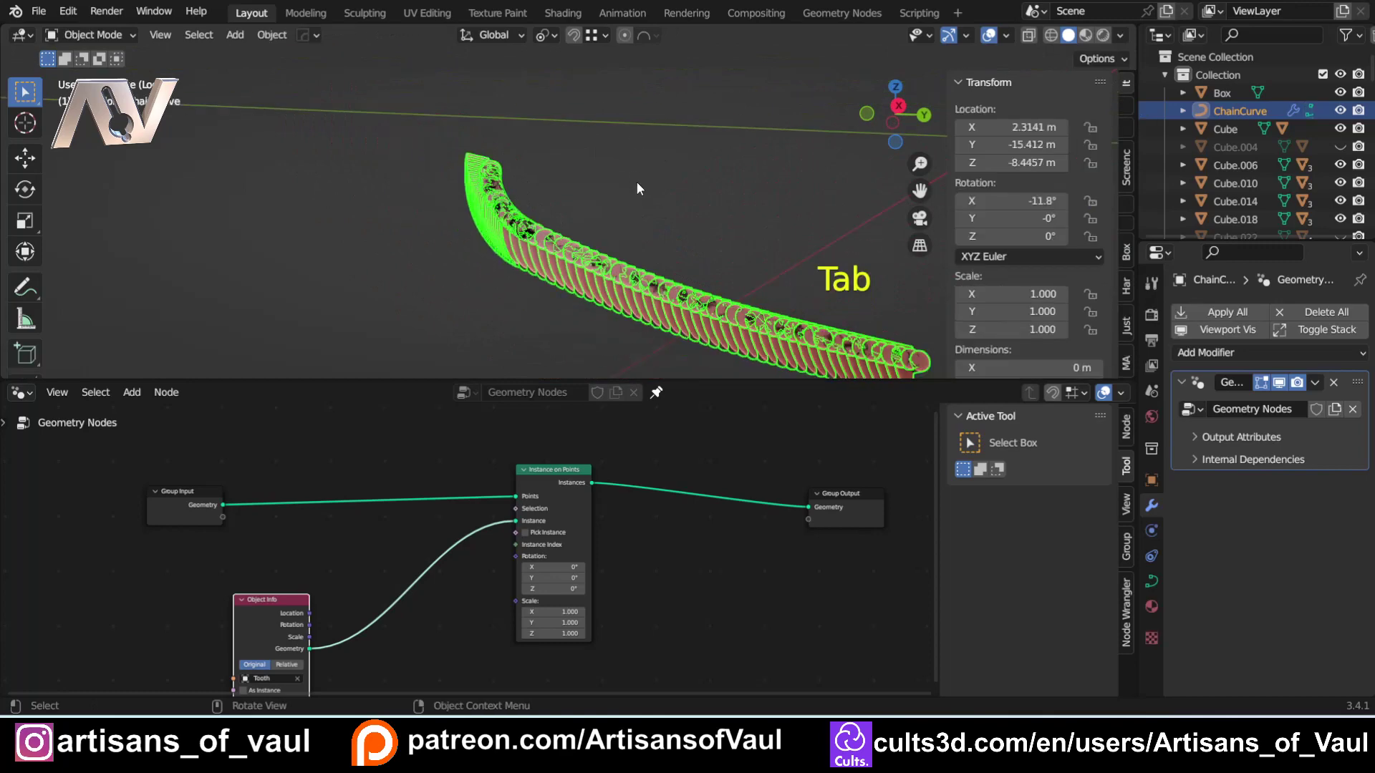
key("KP_Divide")
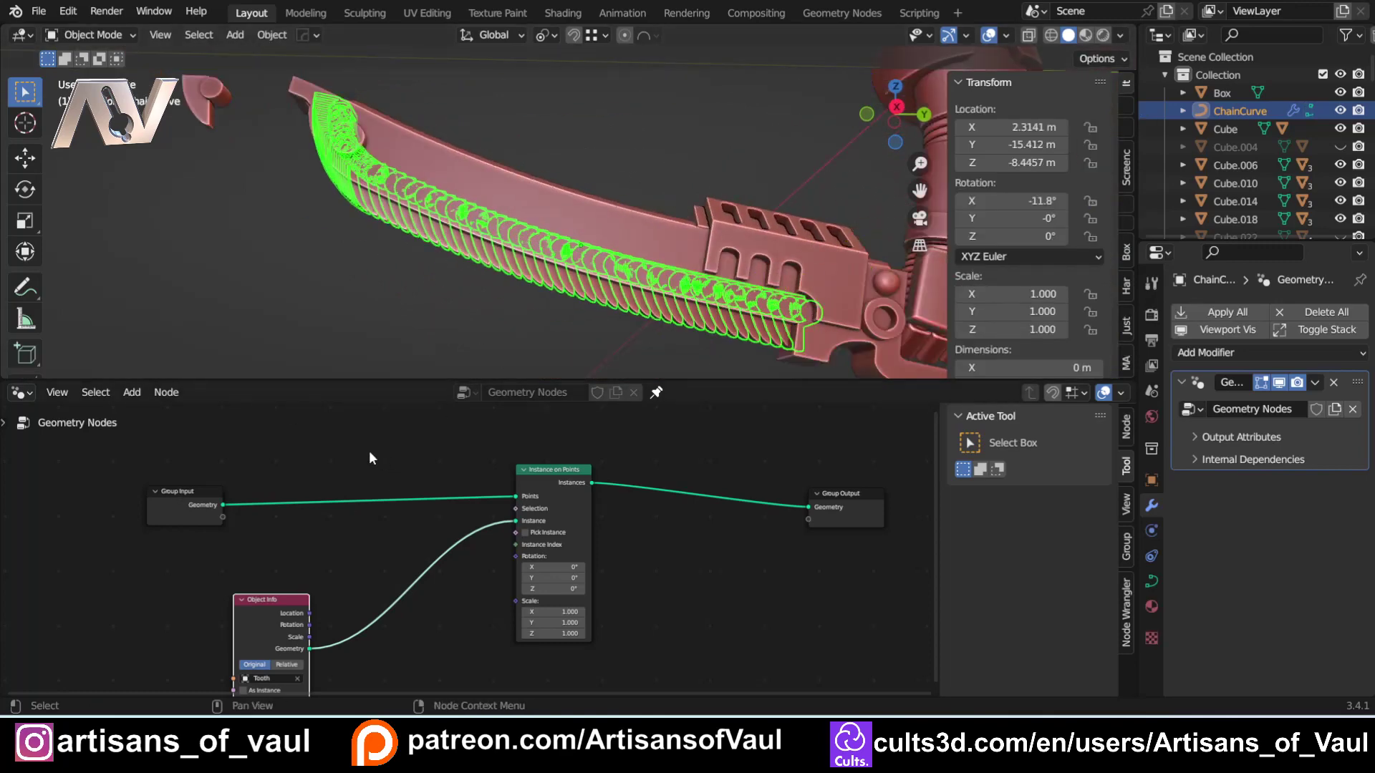
- Insert a Resample Curve node on the link between Group Input and Instance on Points
key("shift+a")
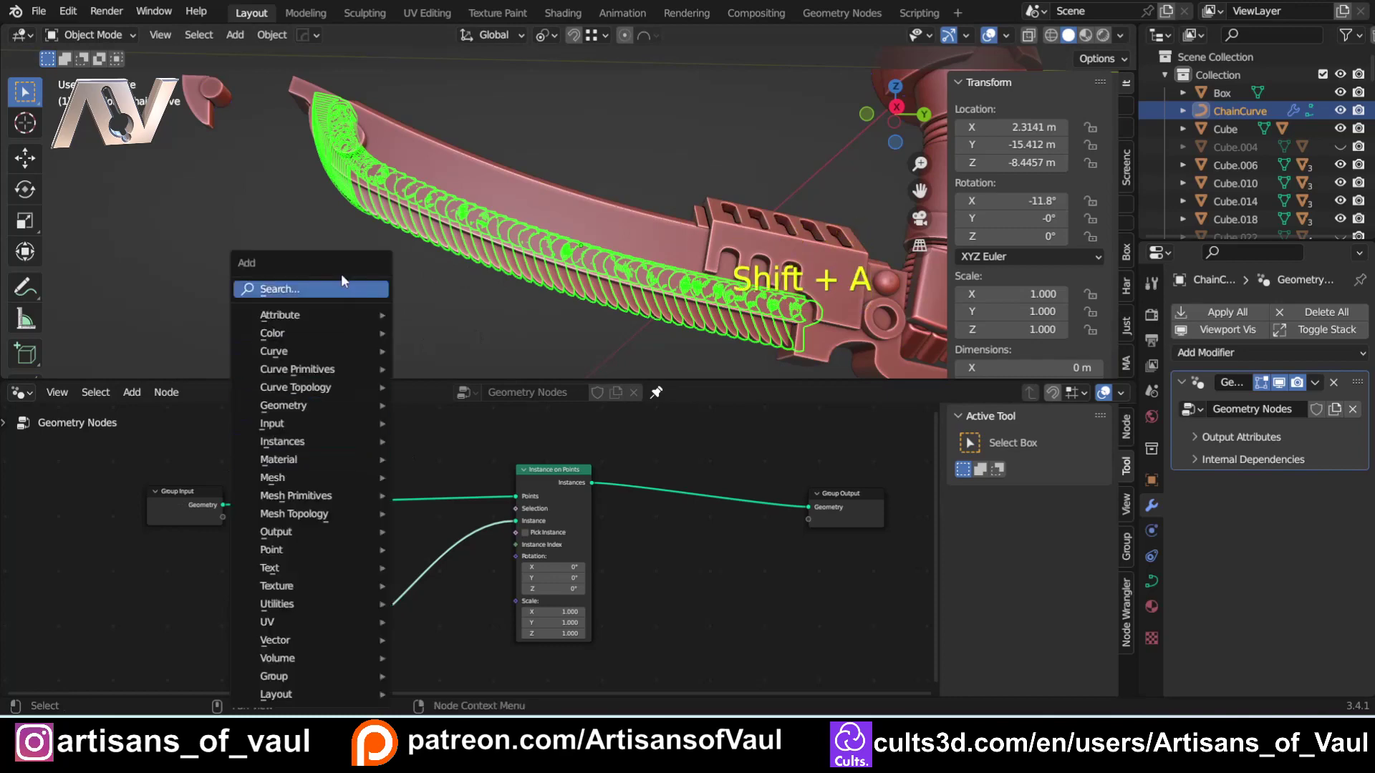
type("resa")
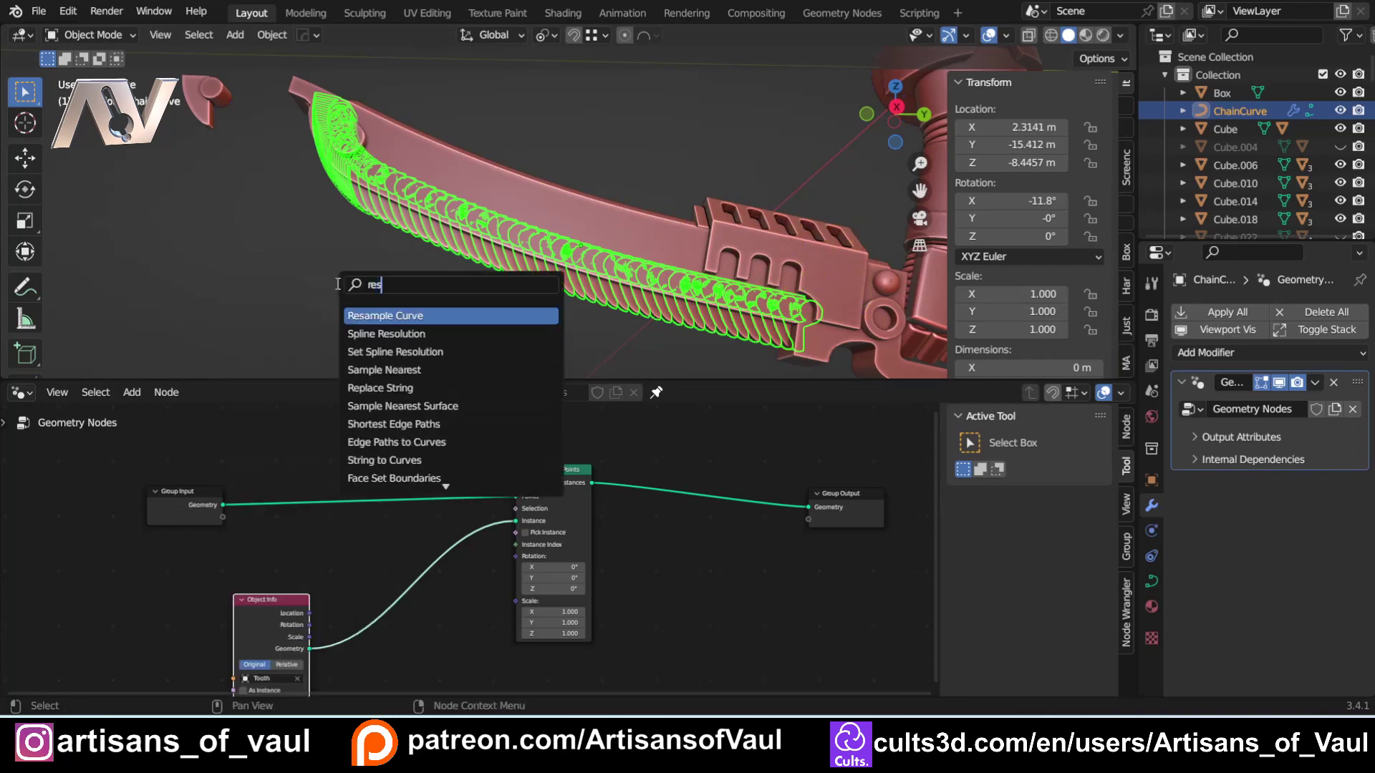
left_click(395, 316)
left_click(387, 493)
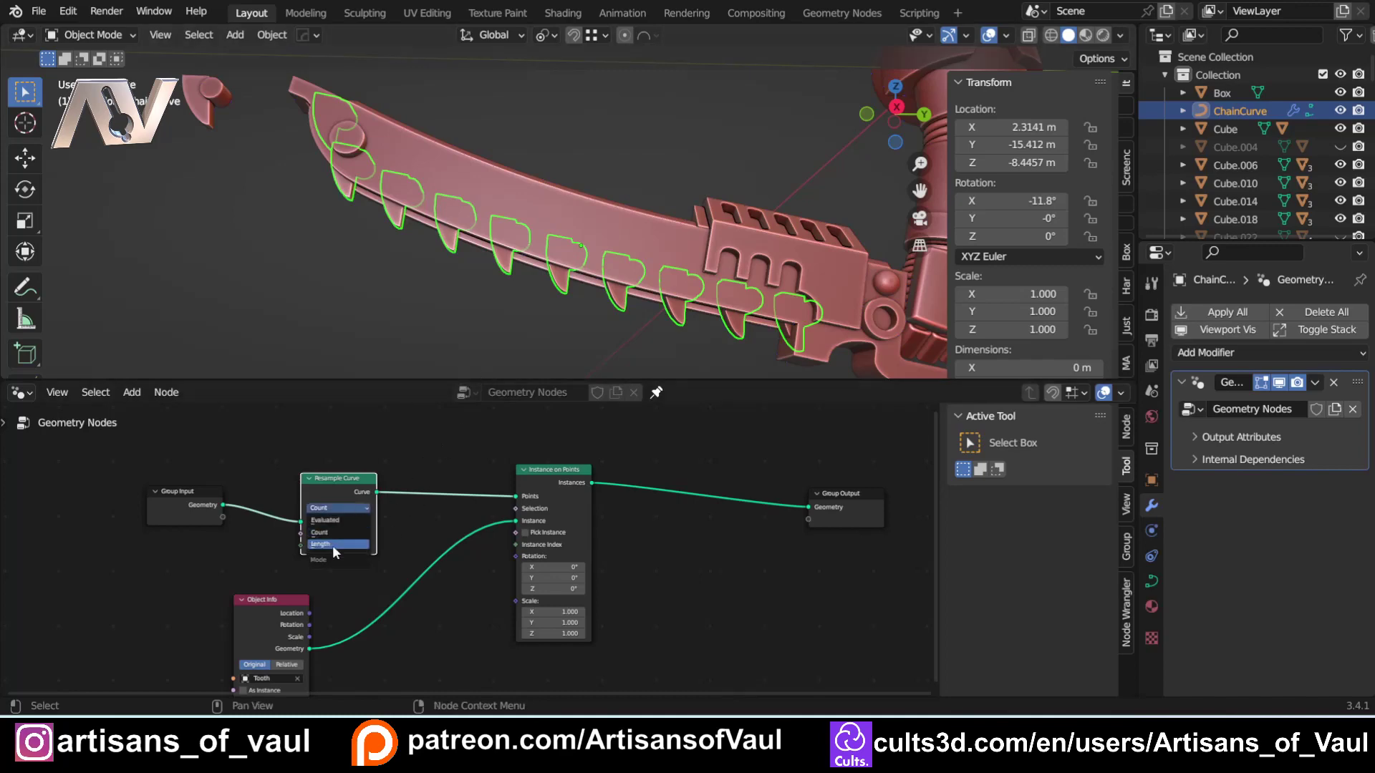
- Switch the Resample Curve node to Length mode and set its length to 1 m
left_click(332, 544)
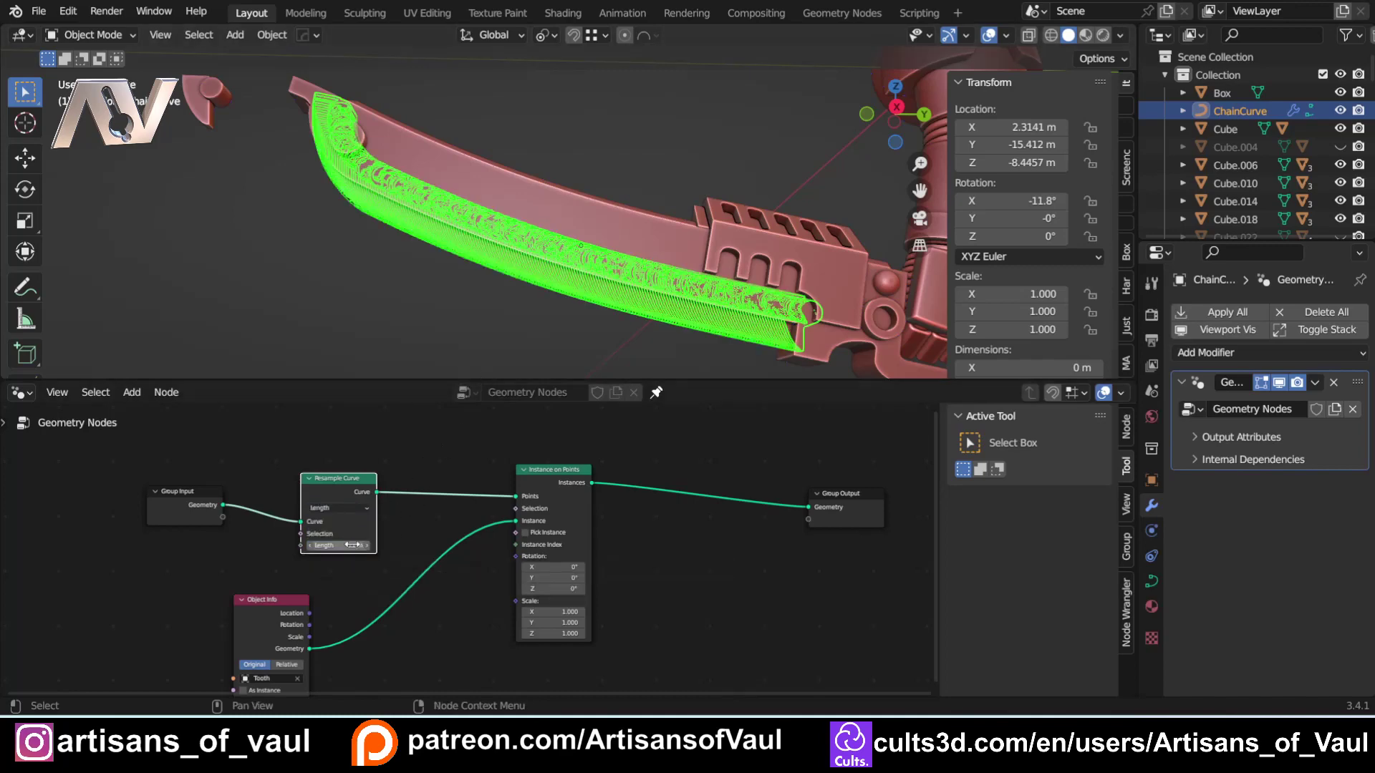
left_click_drag(350, 544, 400, 545)
left_click_drag(338, 545, 321, 546)
- Examine the spacing and orientation of the teeth along the blade from the side and at an angle
scroll(502, 272, "down", 3)
mouse_move(489, 235)
middle_mouse_down()
mouse_move(454, 233)
mouse_move(476, 226)
middle_mouse_up()
left_click(897, 112)
scroll(715, 256, "up", 3)
scroll(714, 254, "up", 1)
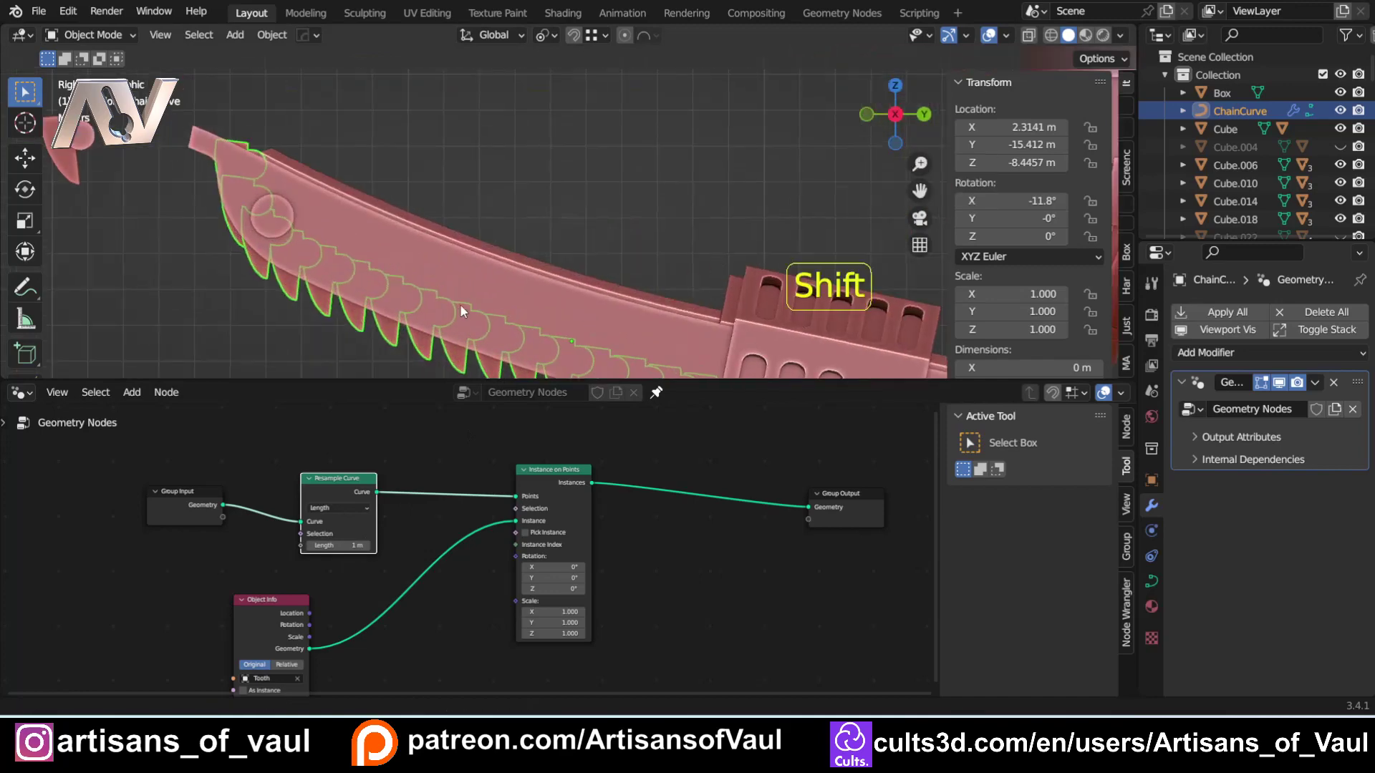
middle_click_drag(460, 304, 549, 210, "shift")
scroll(551, 255, "down", 2)
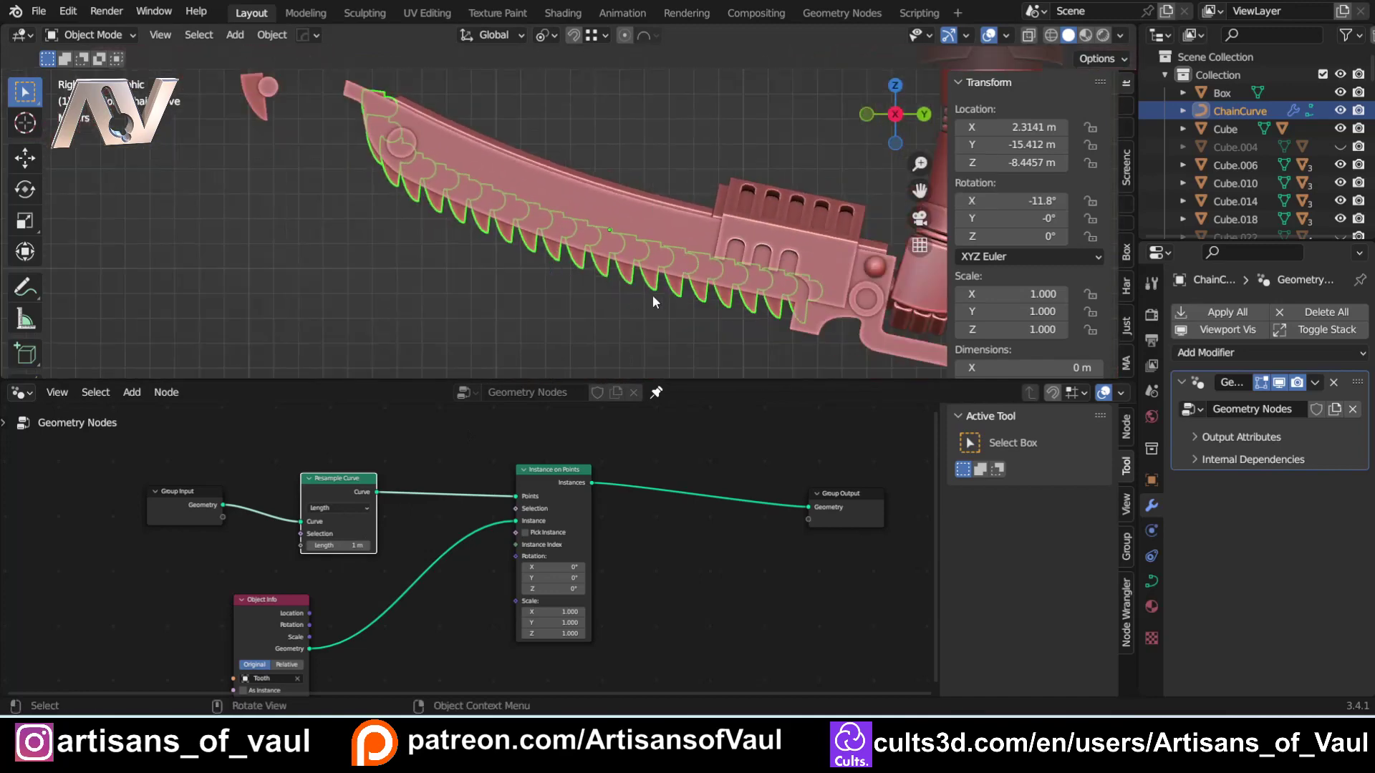
scroll(617, 288, "up", 2)
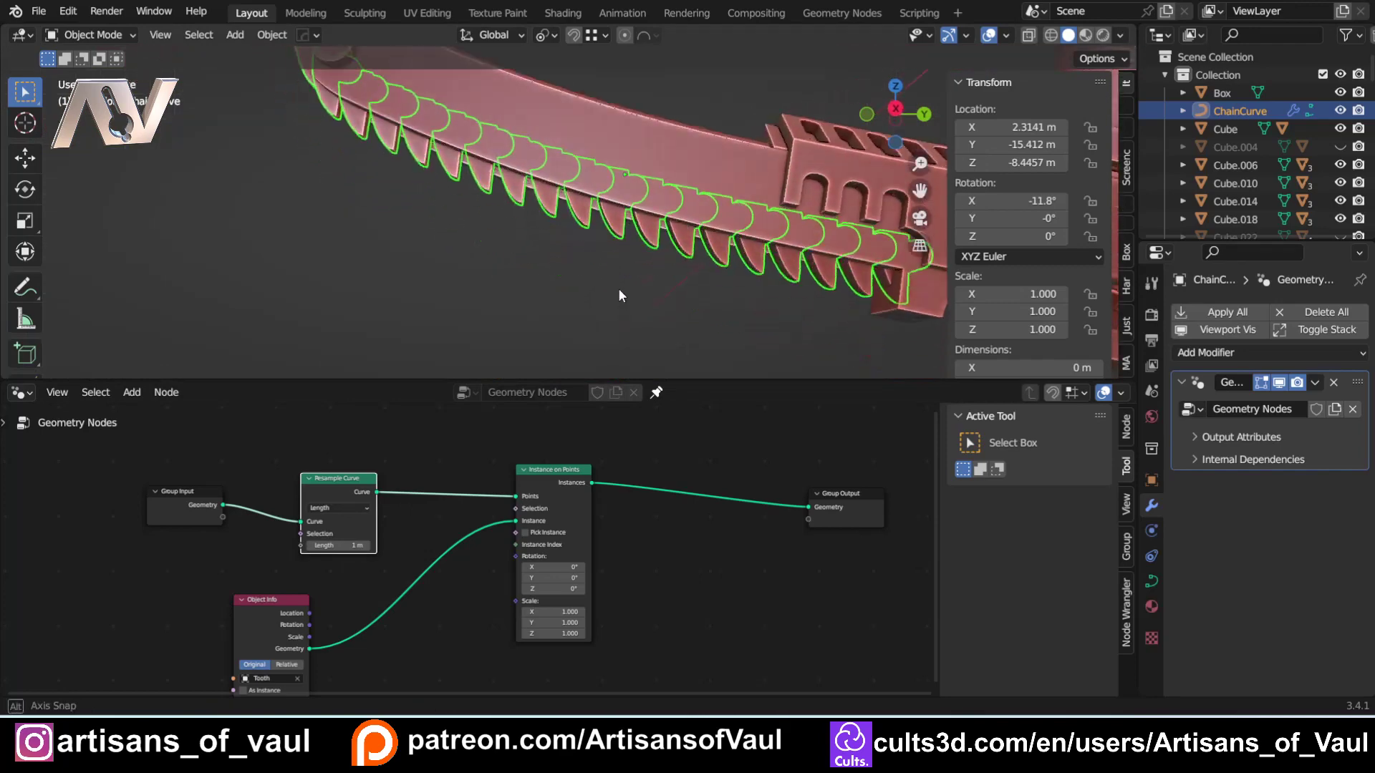
middle_click_drag(617, 288, 665, 347, "shift")
scroll(666, 347, "down", 3)
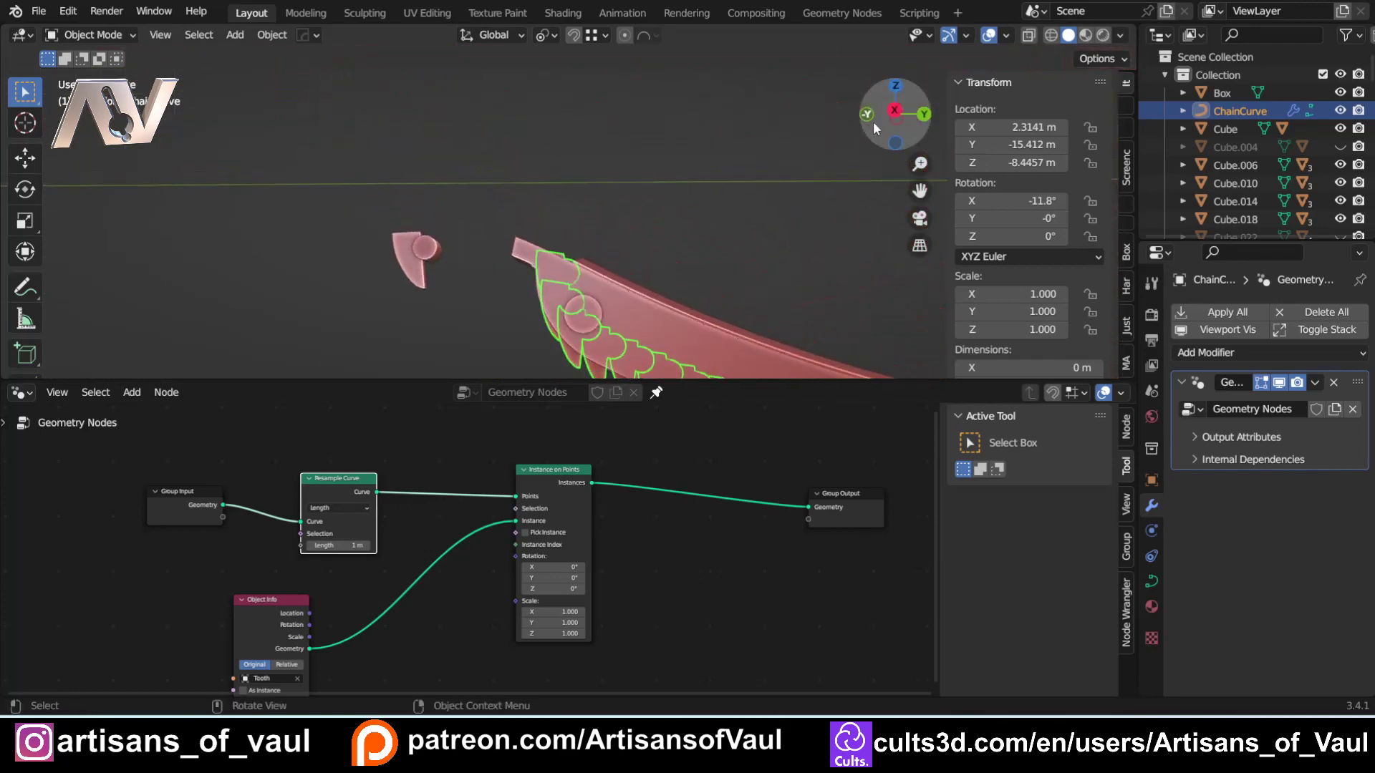
- Examine in side view and wireframe how the tooth instances sit relative to the ChainCurve path, checking it in Edit Mode
left_click(895, 100)
middle_click_drag(587, 269, 512, 195, "shift")
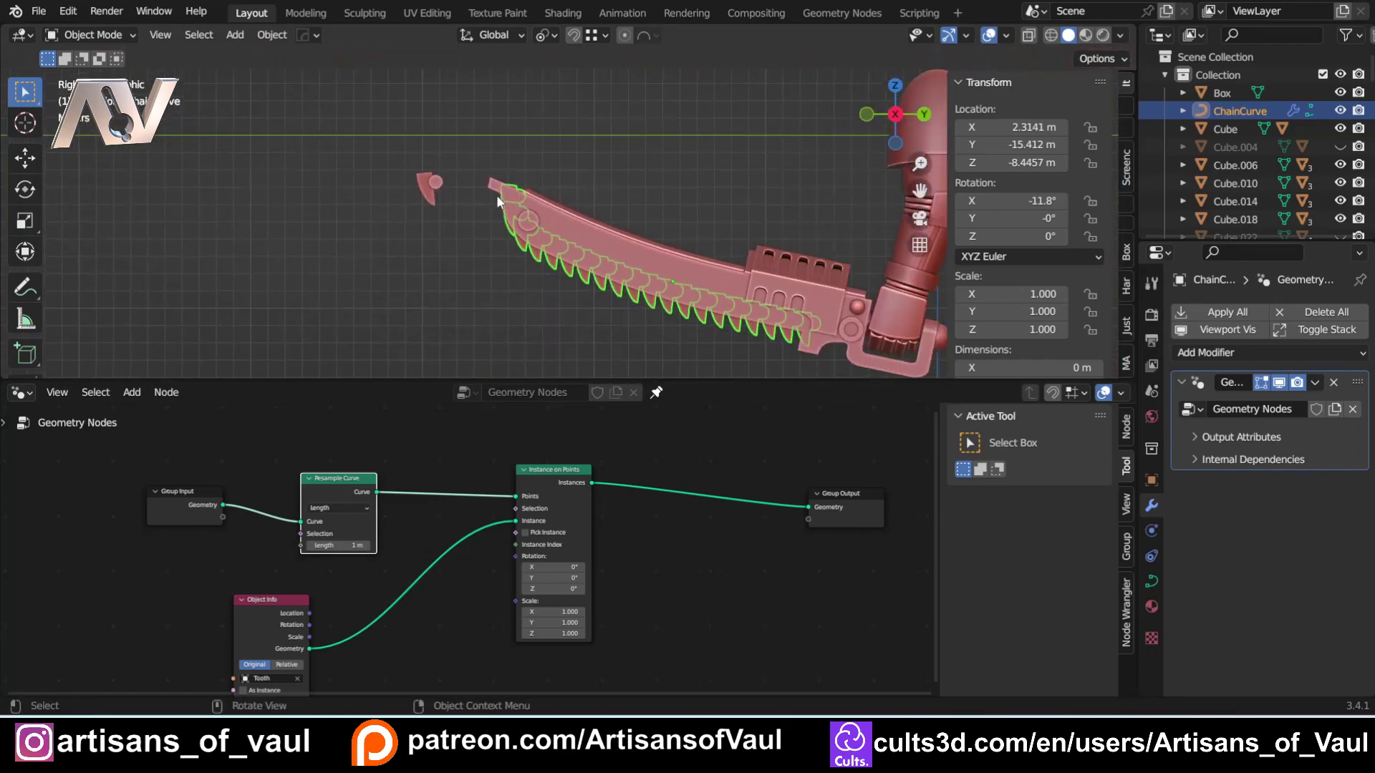
scroll(533, 201, "up", 4)
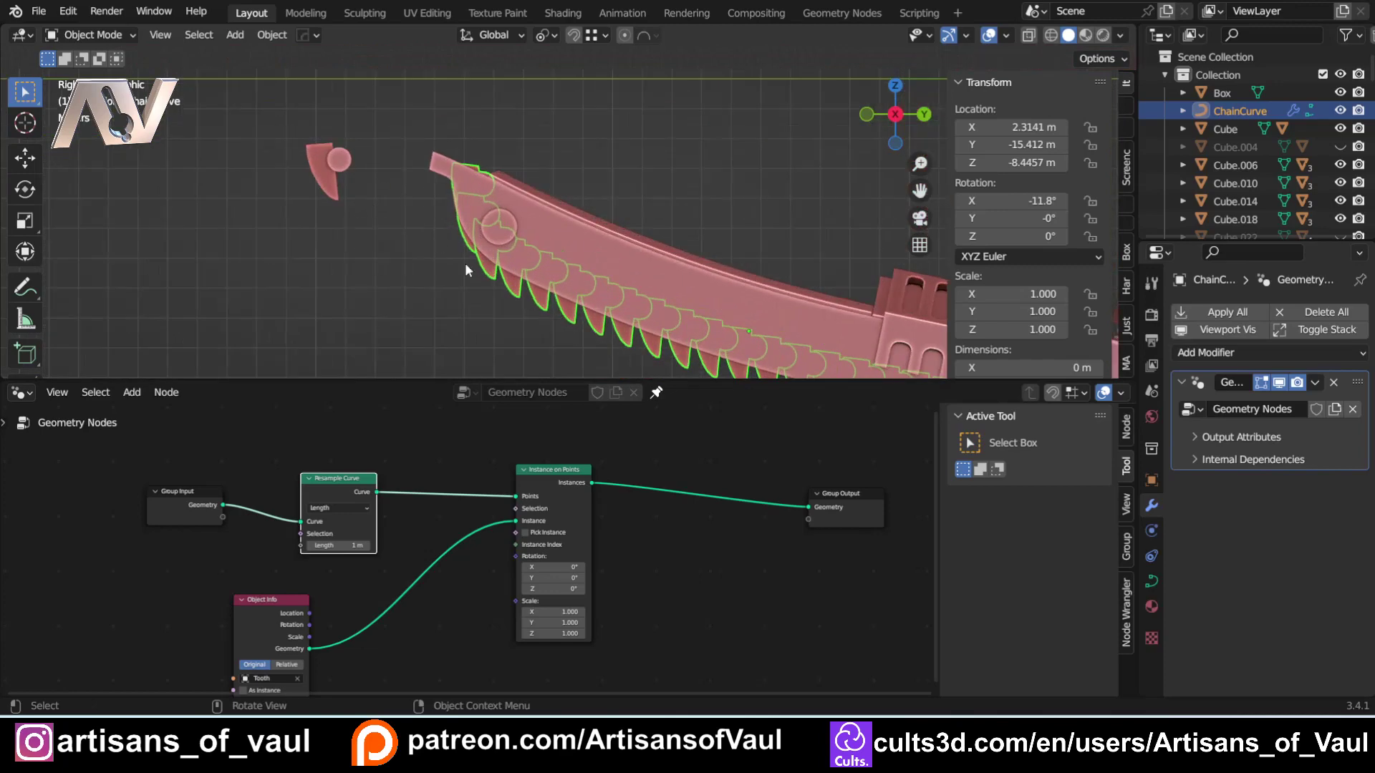
middle_click_drag(449, 228, 411, 213, "shift")
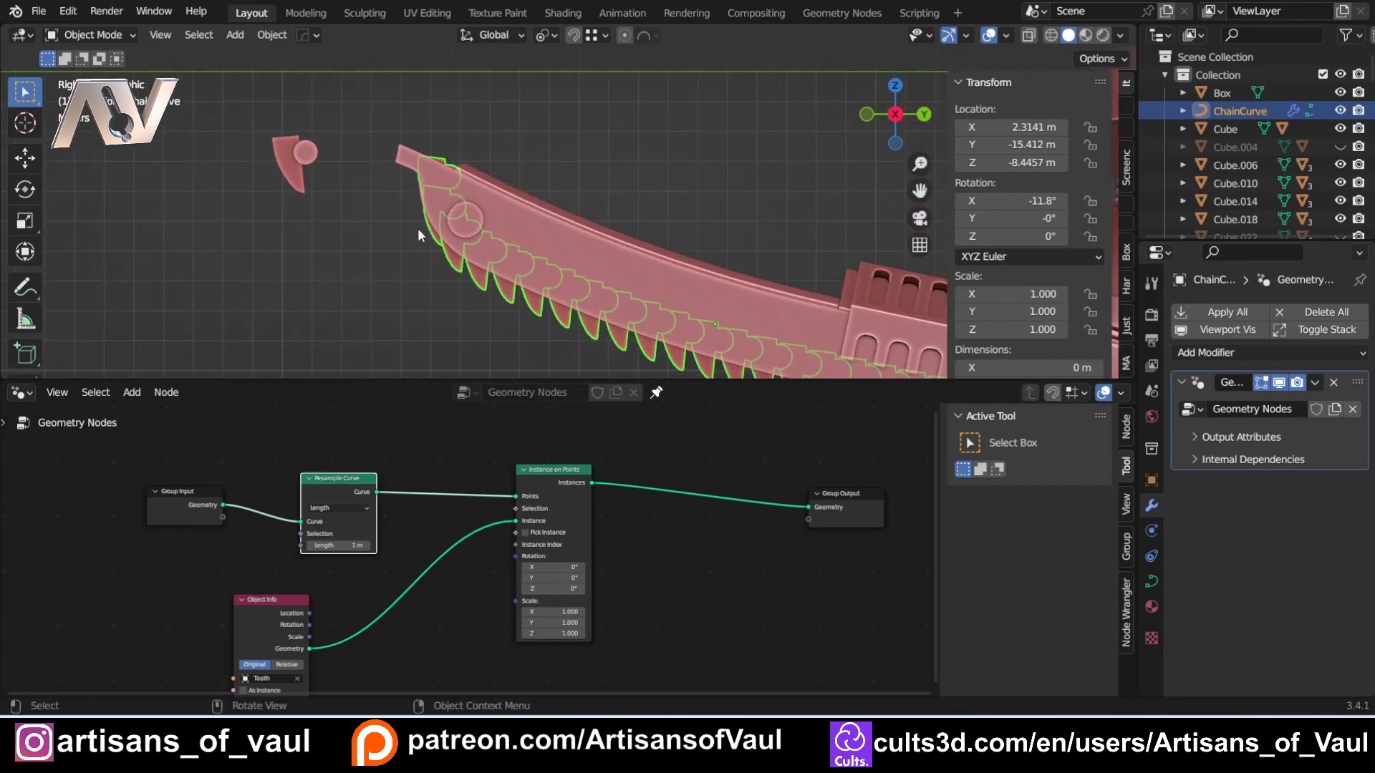
key("Tab")
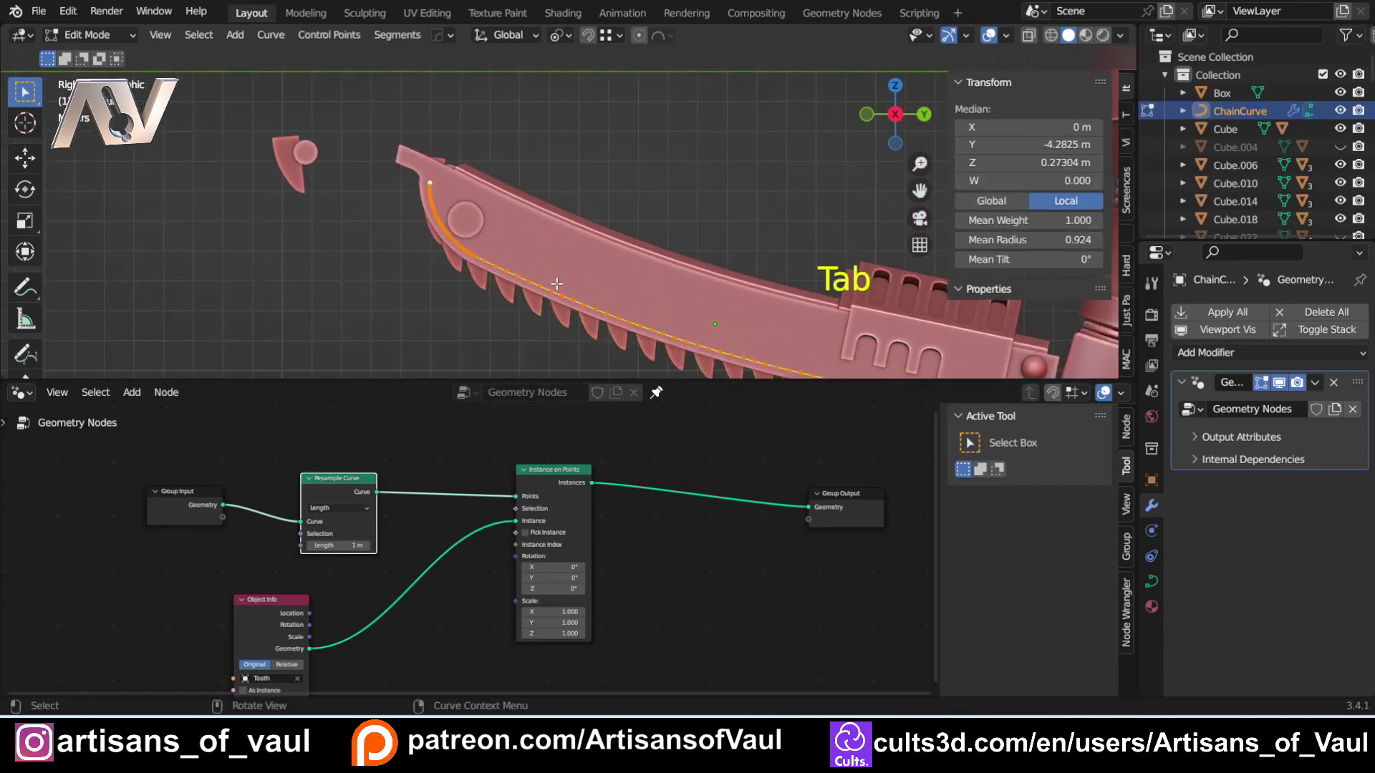
key("shift+z")
scroll(468, 298, "up", 2)
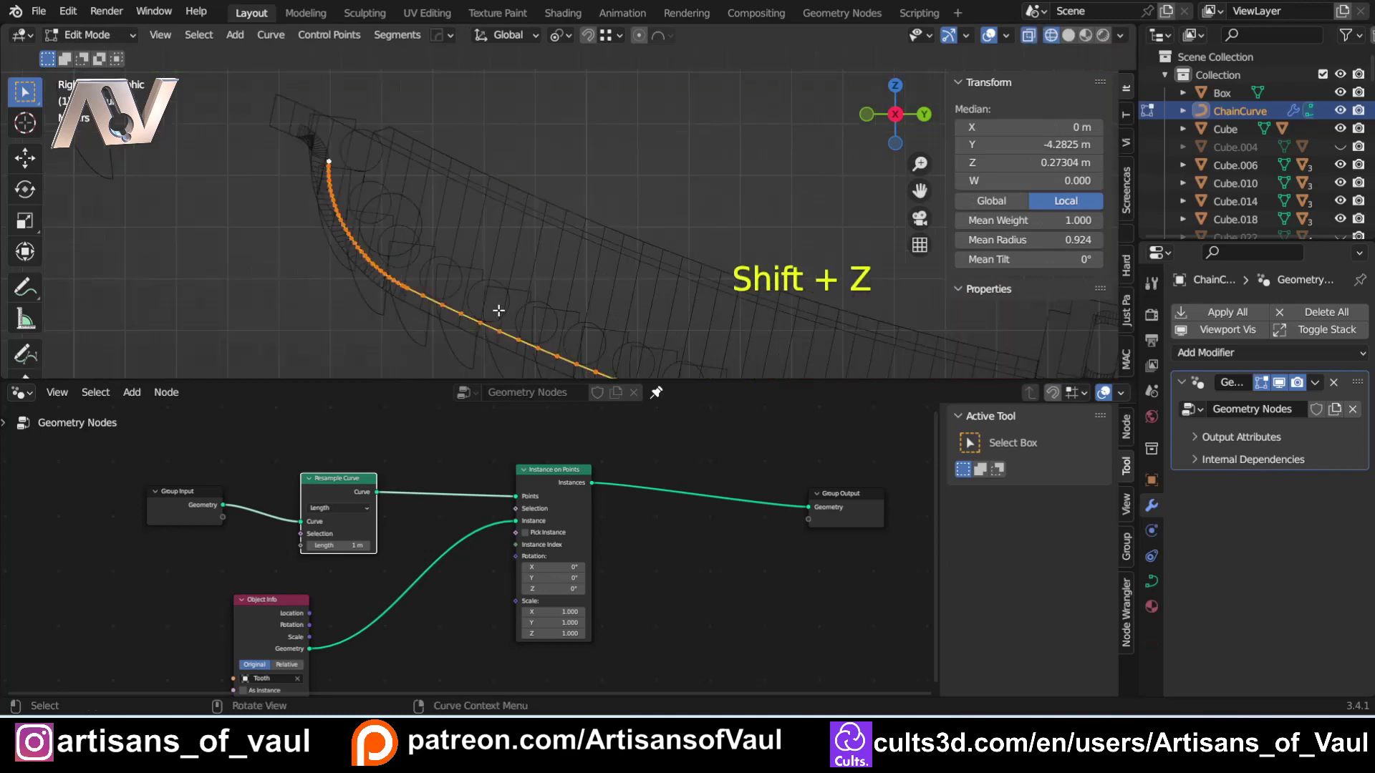
key("Tab")
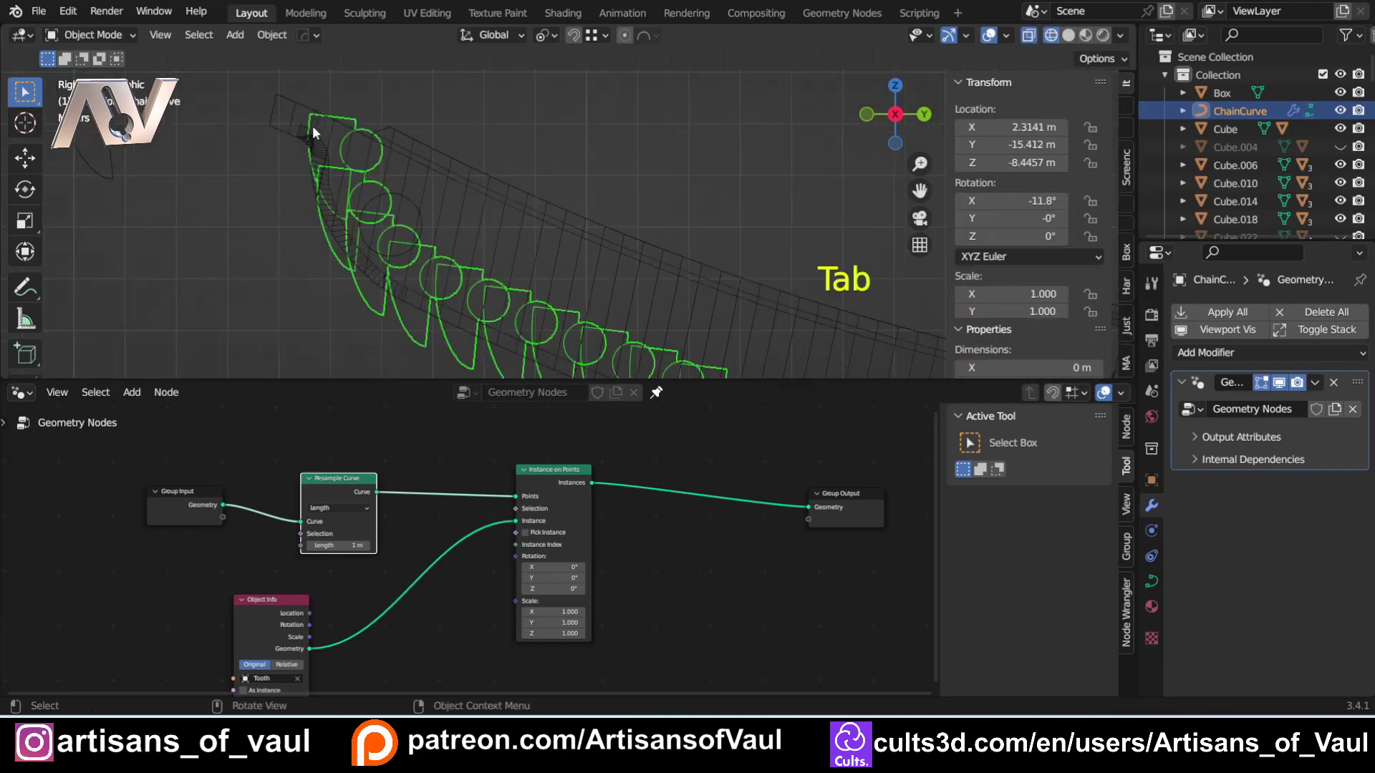
- Select the separate Tooth object beside the blade, enlarge the 3D viewport around it and return to solid shading
left_click(315, 238)
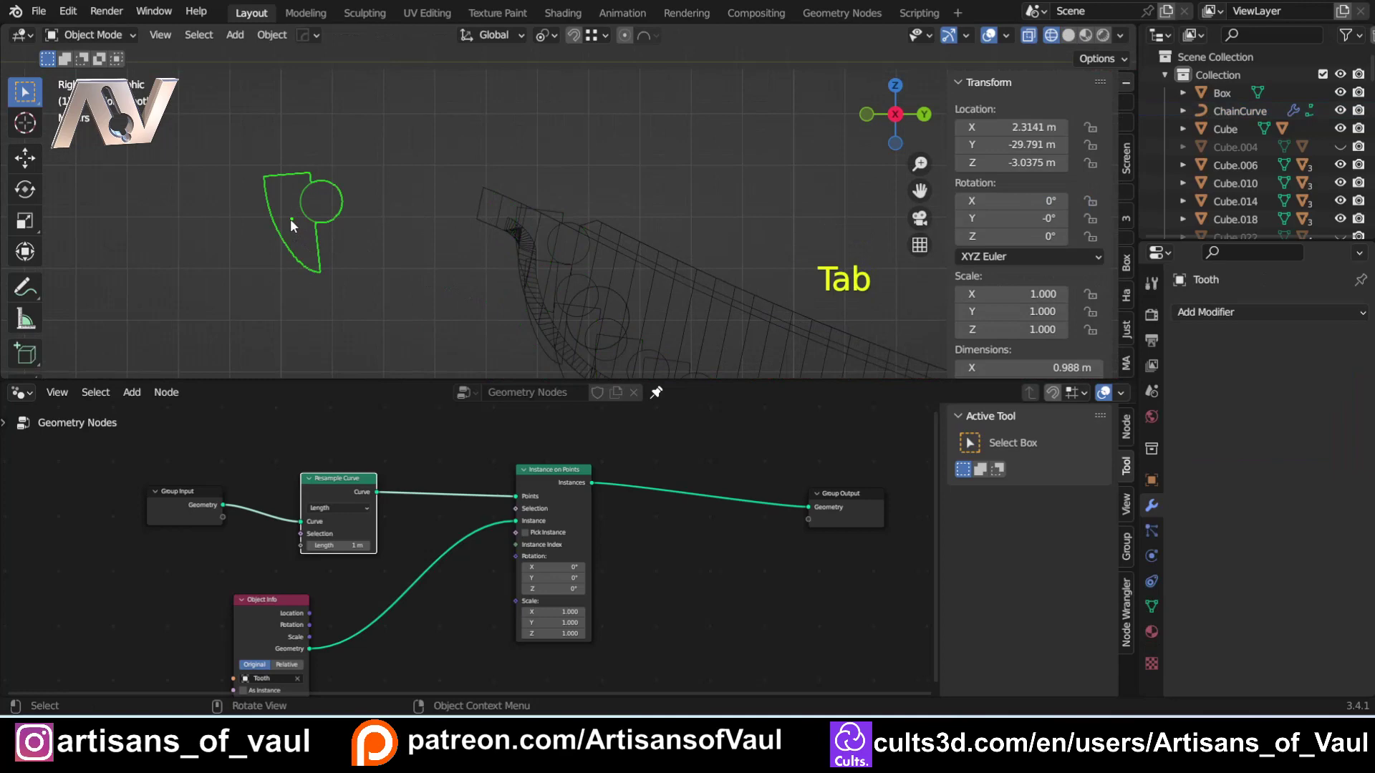
scroll(291, 216, "down", 1)
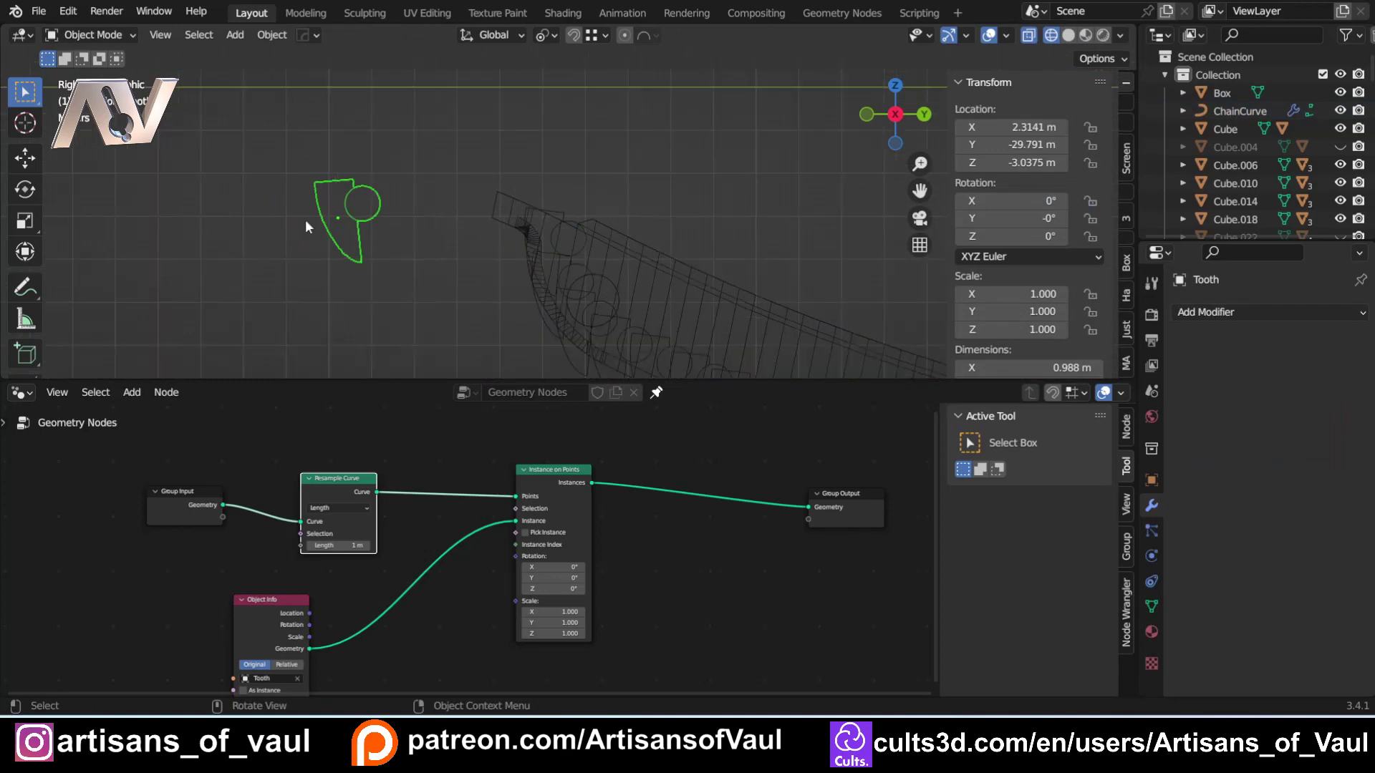
middle_click_drag(494, 303, 436, 270, "shift")
middle_click_drag(481, 391, 204, 142, "shift")
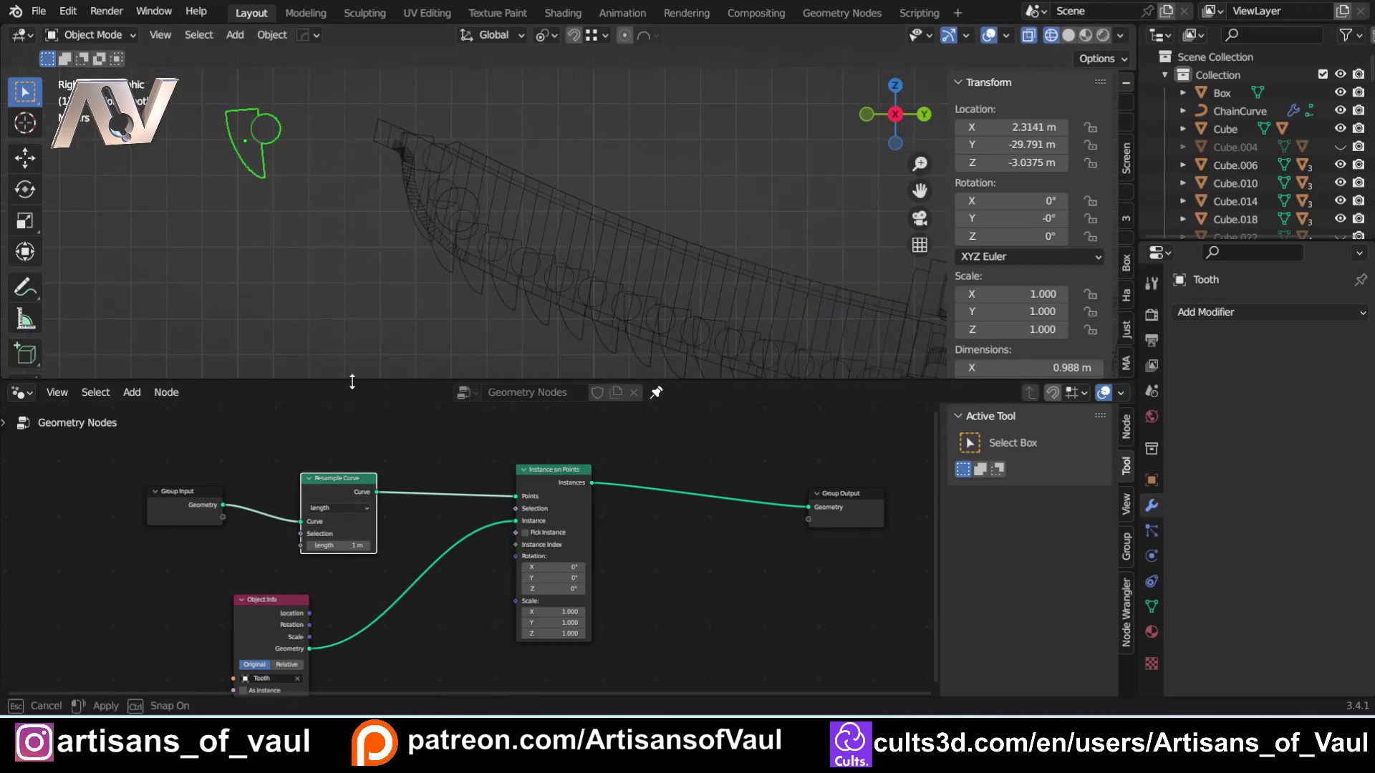
left_click_drag(350, 382, 351, 643)
mouse_move(366, 332)
middle_mouse_down("shift")
mouse_move(409, 356)
mouse_move(394, 350)
middle_mouse_up("shift")
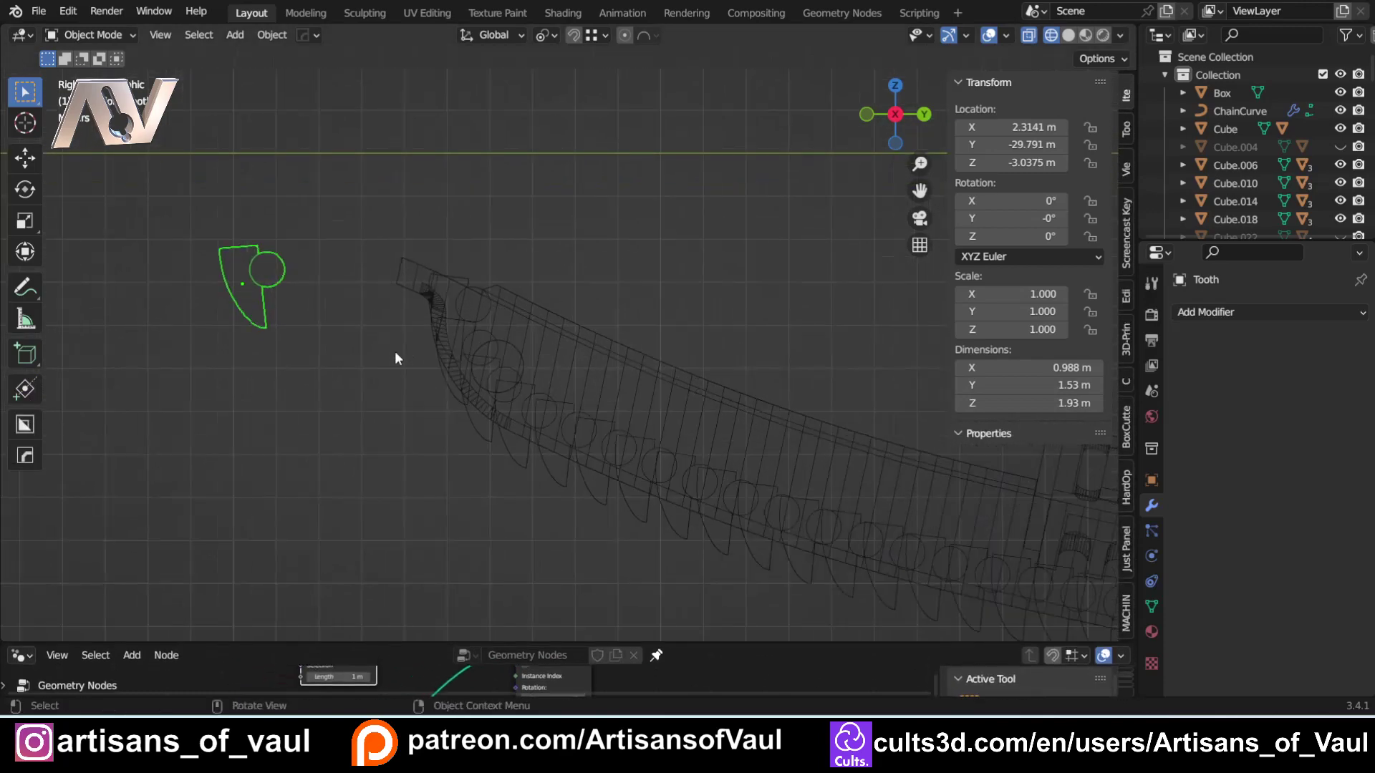
key("Tab")
key("shift+z")
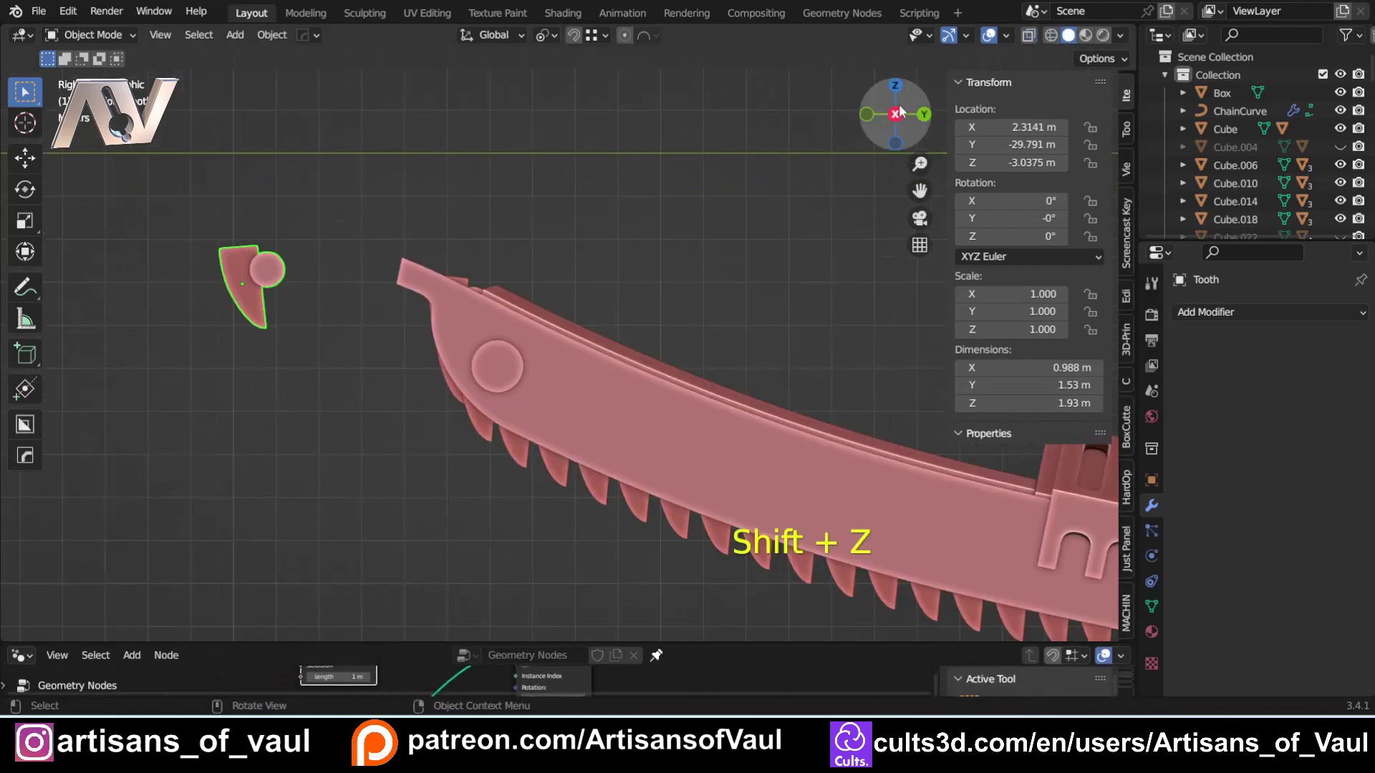
- Limit transforms to origins only and try moving the Tooth's origin along the Z axis
left_click(1117, 62)
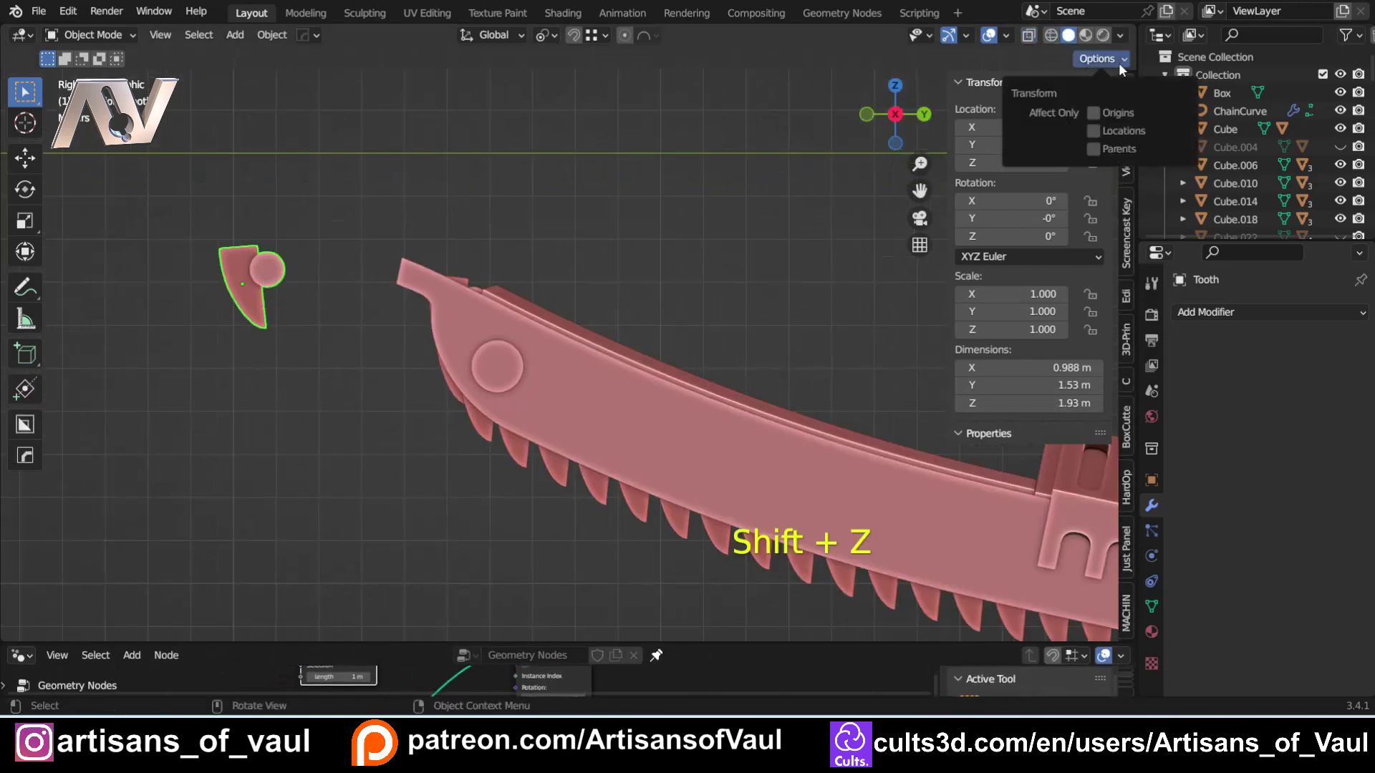
left_click(1093, 113)
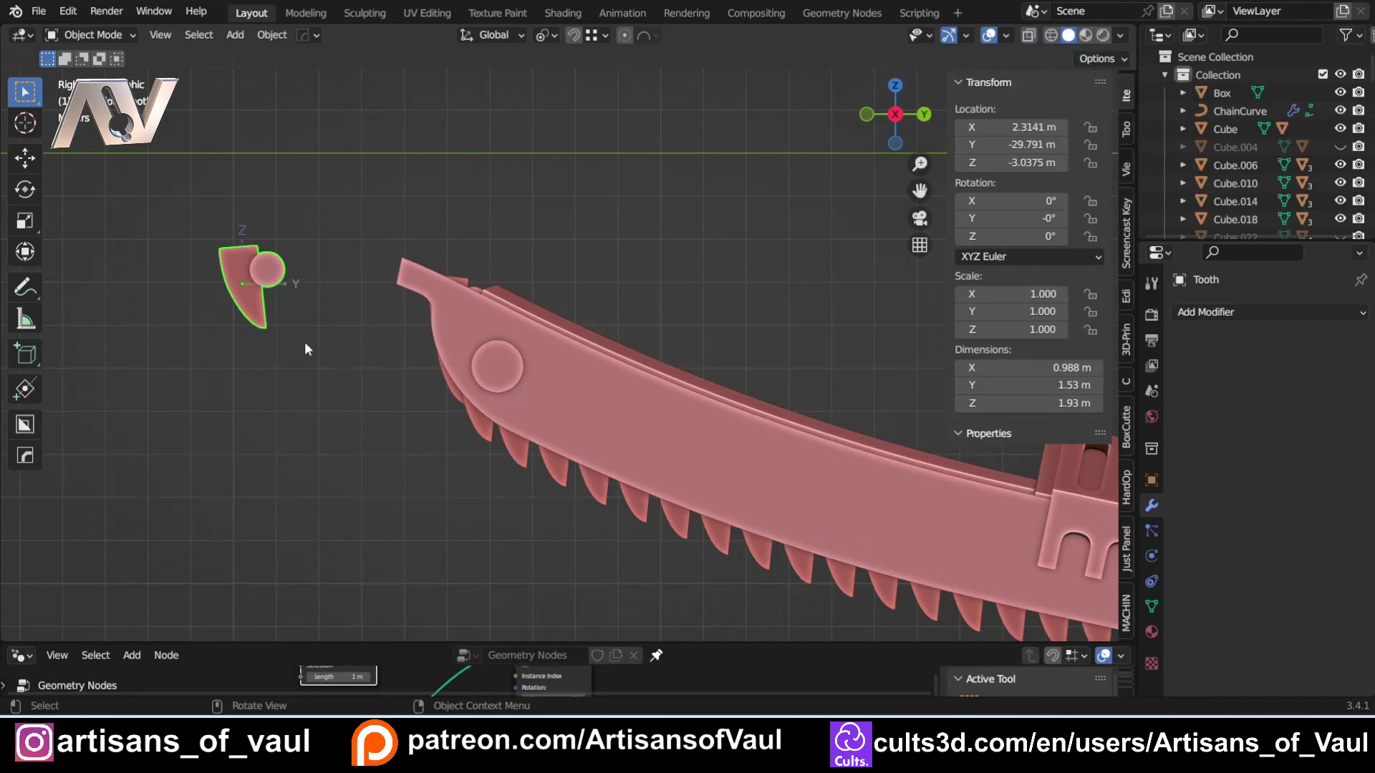
key("g")
key("z")
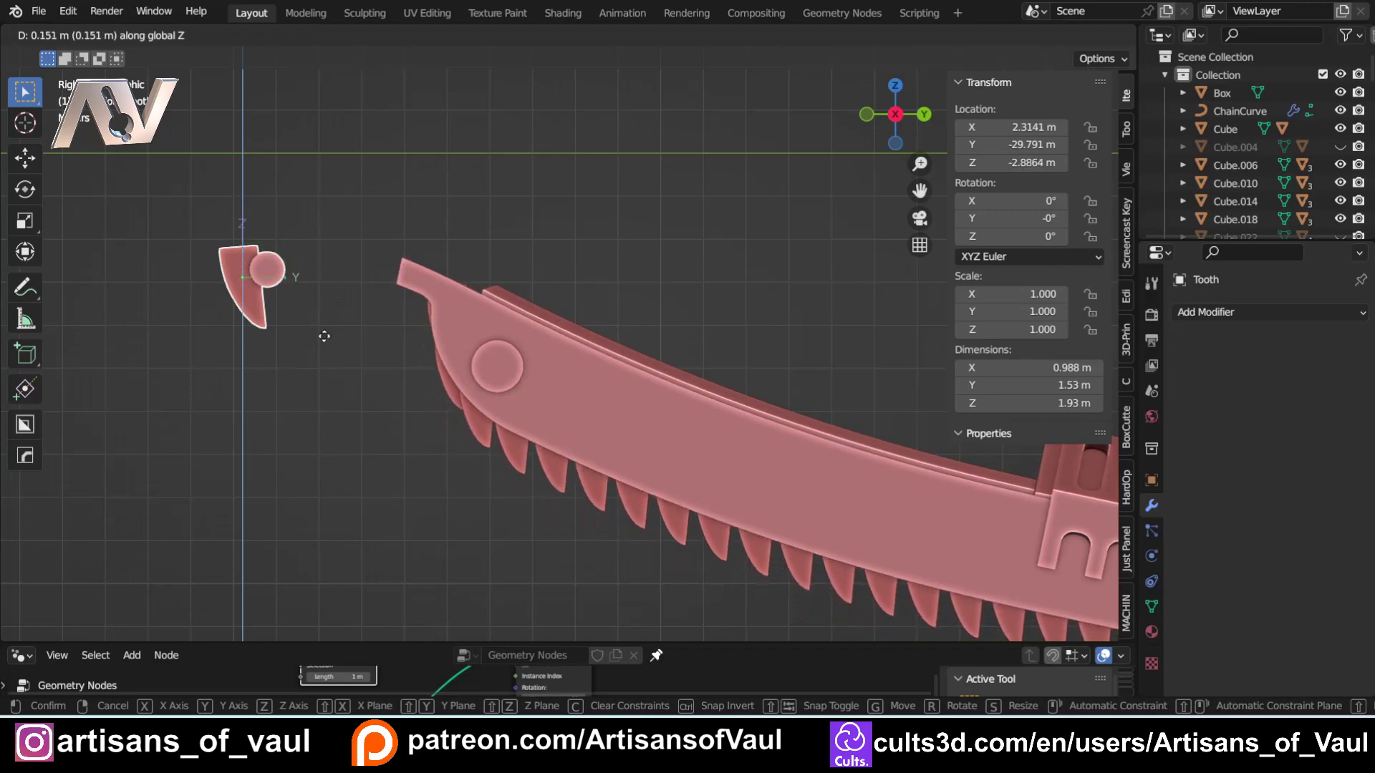
key("Escape")
- Enlarge the node editor and insert a Transform node on the link between Object Info and Instance on Points
left_click_drag(533, 645, 532, 257)
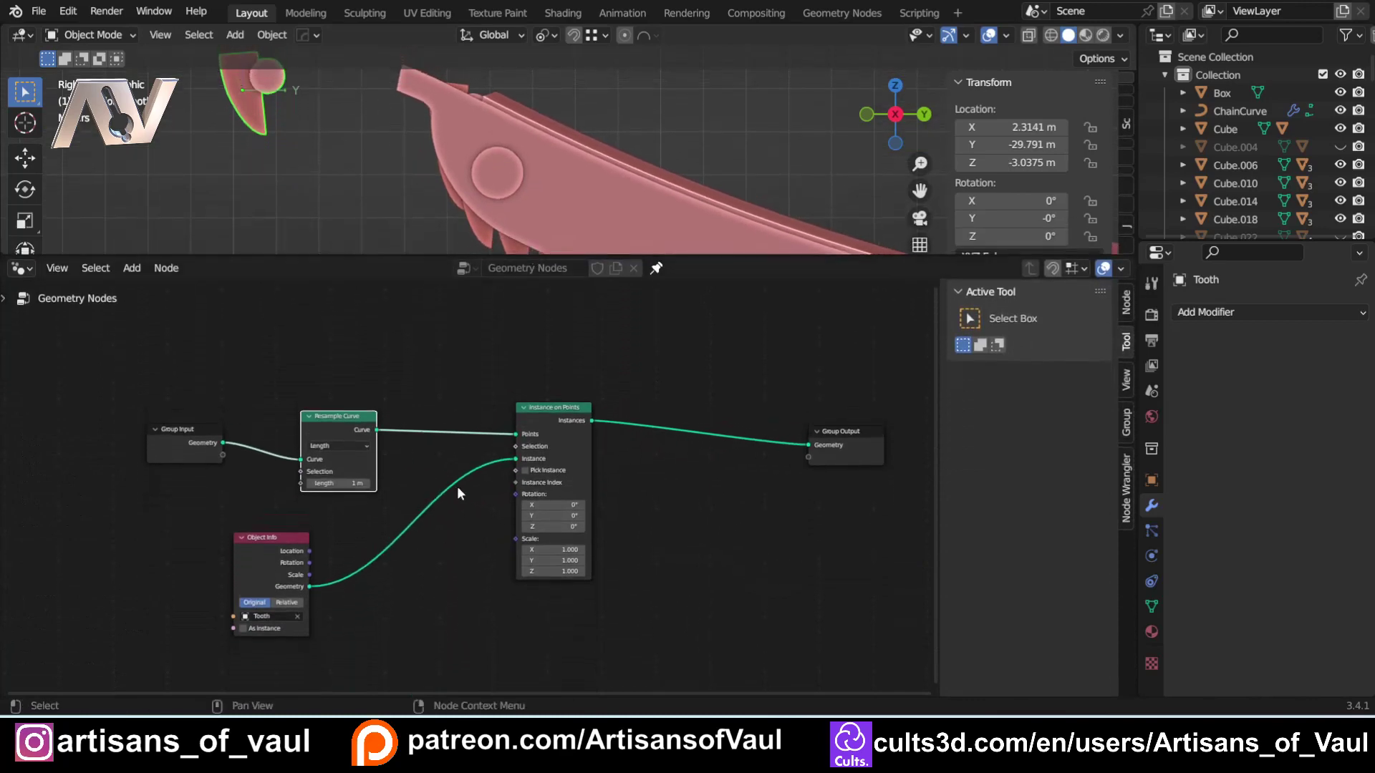
left_click_drag(269, 539, 242, 524)
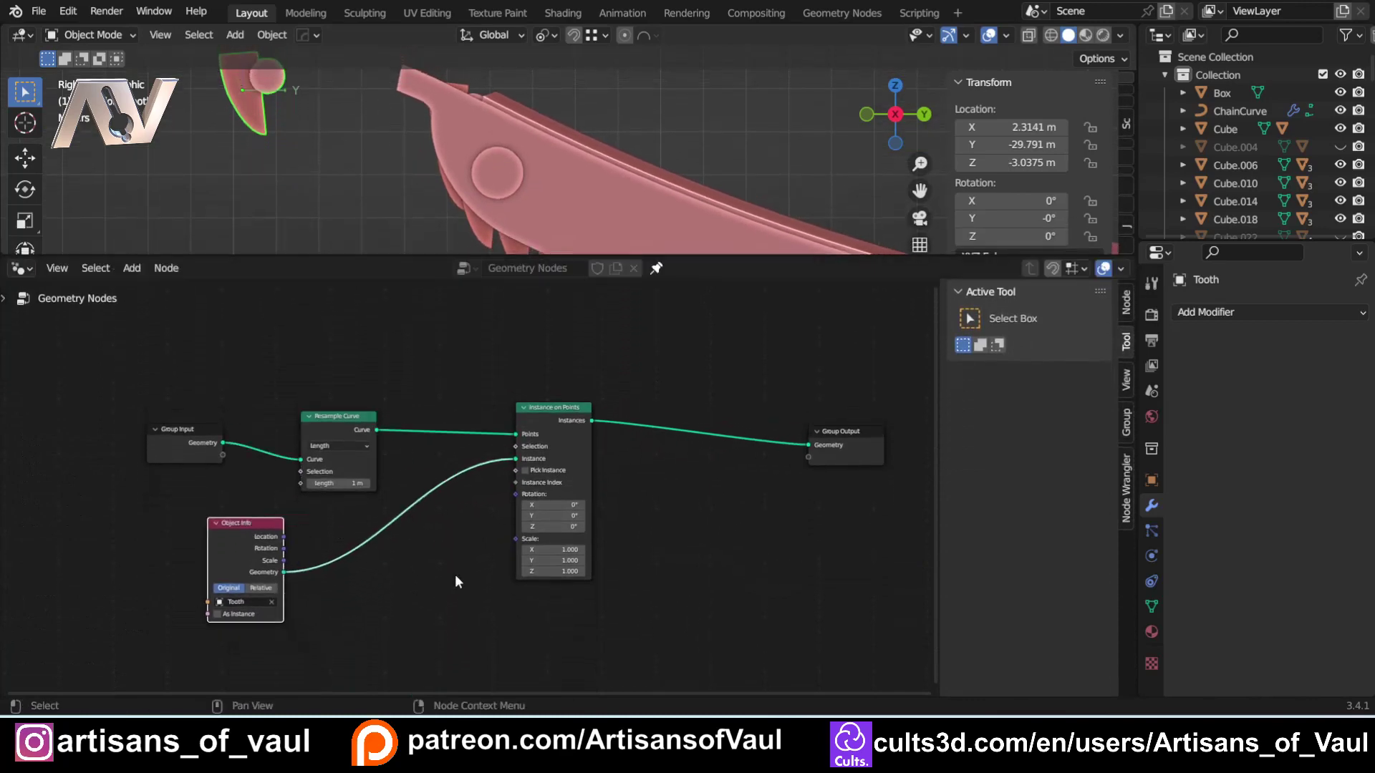
key("shift+a")
left_click(442, 289)
type("trans")
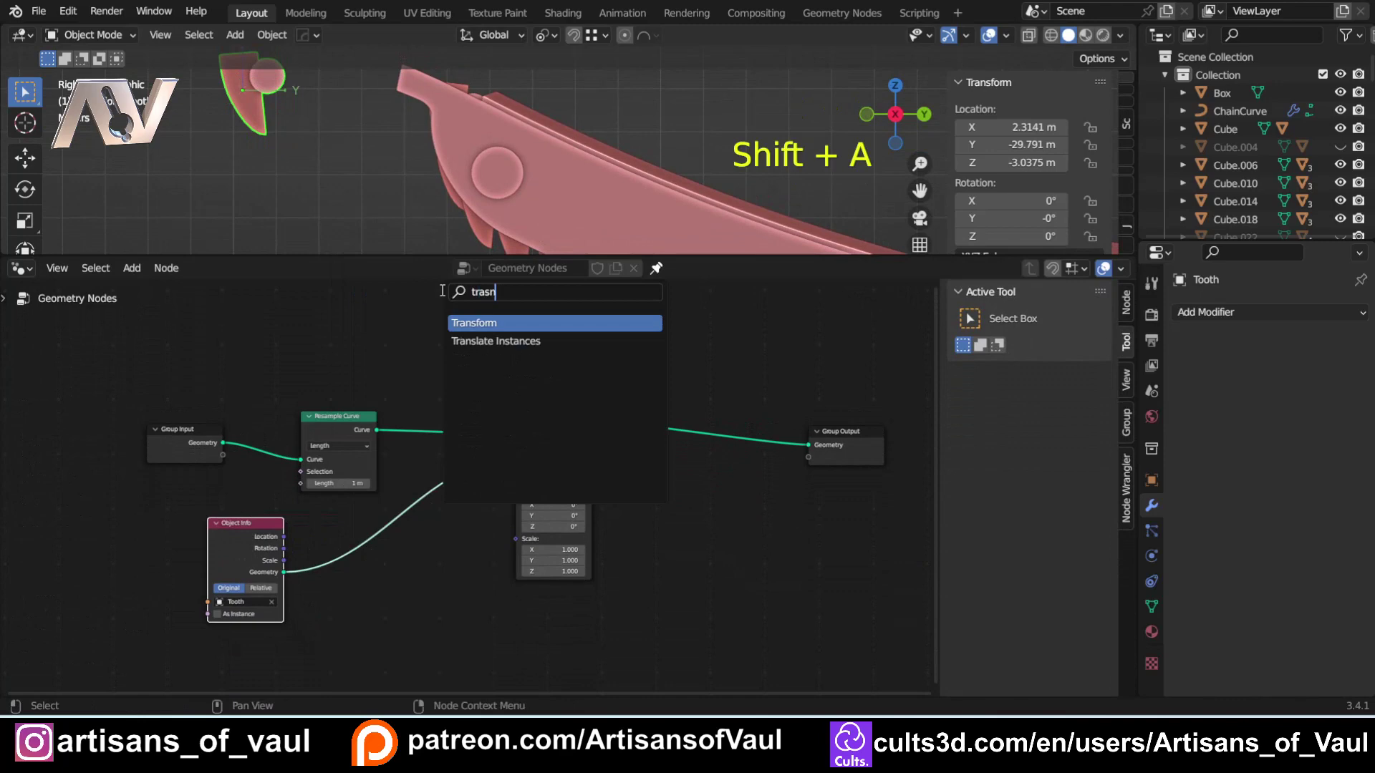
key("Return")
left_click(505, 499)
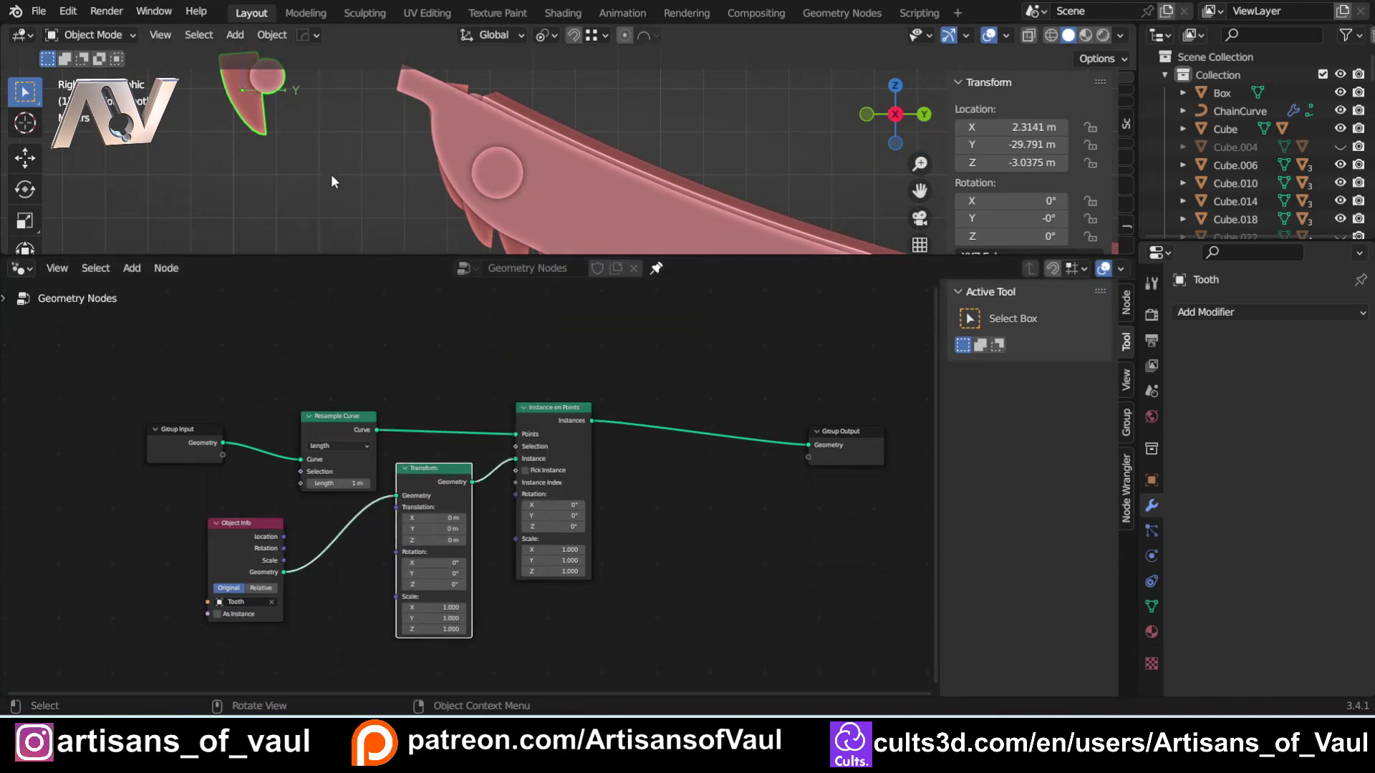
- Turn off the origins-only transform option and resize the 3D viewport to show the blade's teeth above the nodes
scroll(331, 169, "down", 2)
left_click(1102, 59)
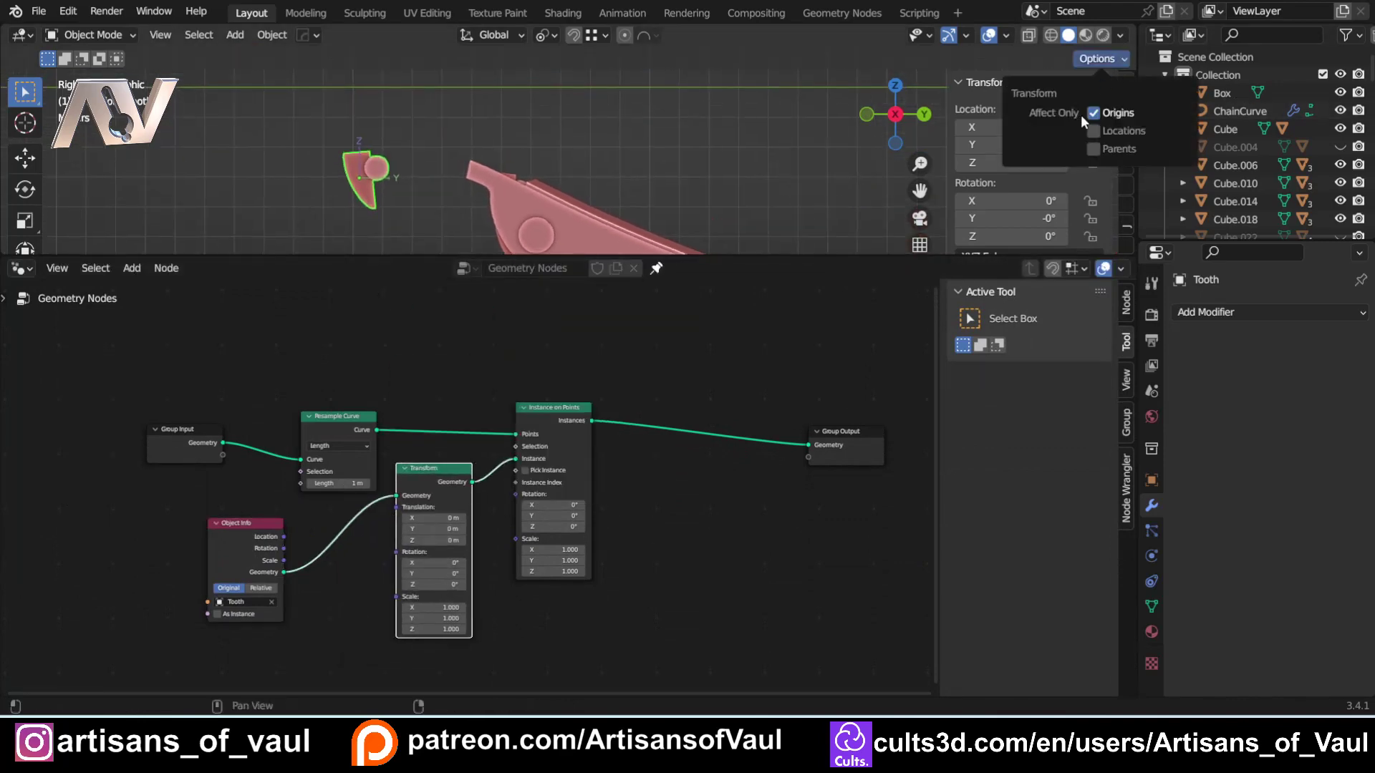
scroll(381, 229, "up", 1)
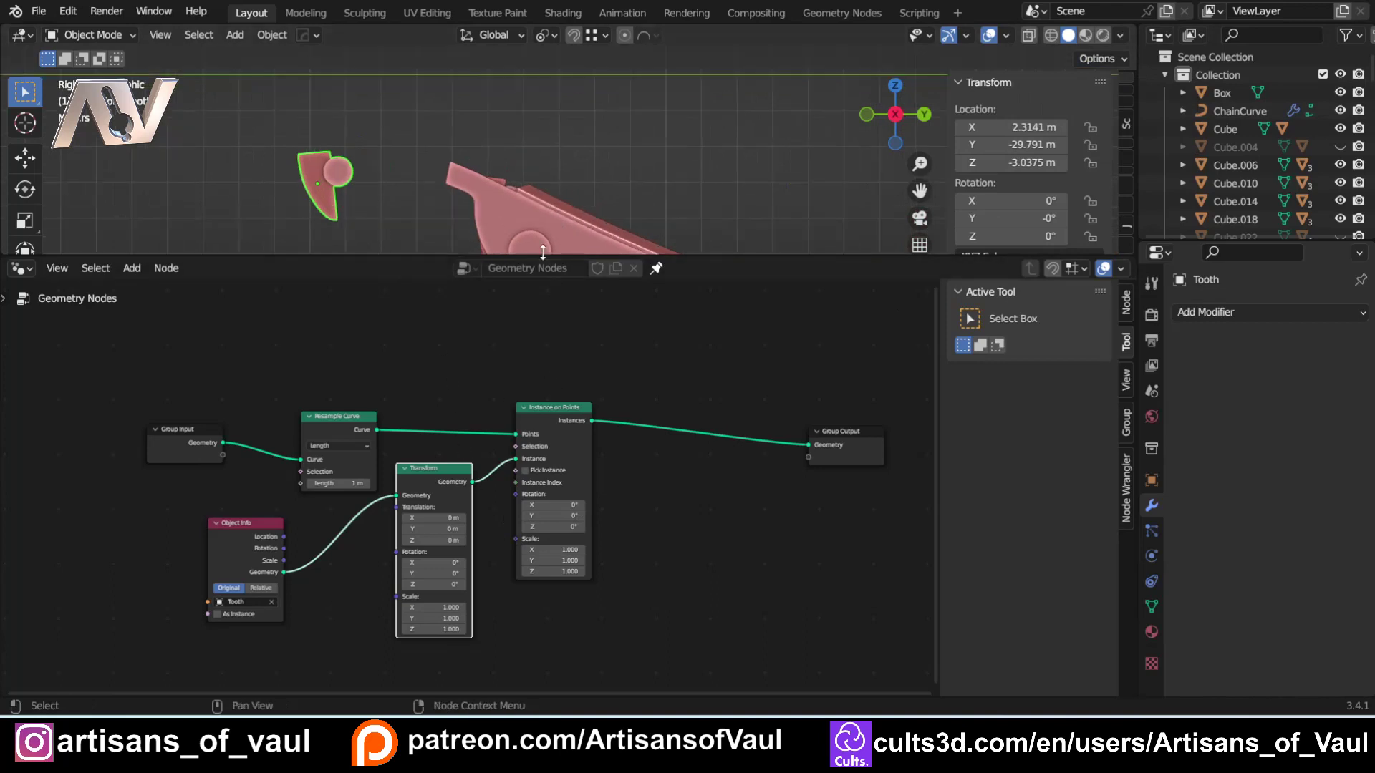
left_click_drag(549, 255, 548, 368)
scroll(470, 582, "up", 2)
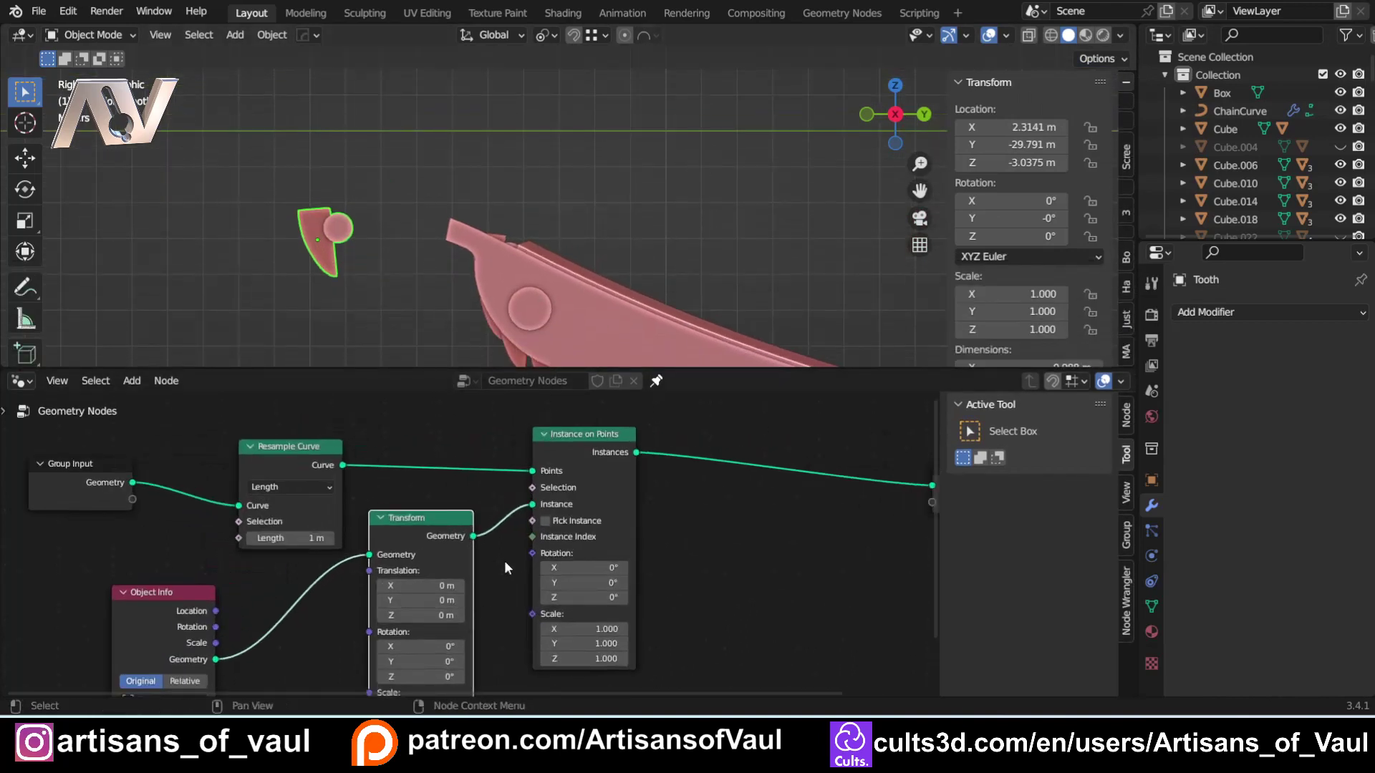
middle_click_drag(745, 251, 614, 141, "shift")
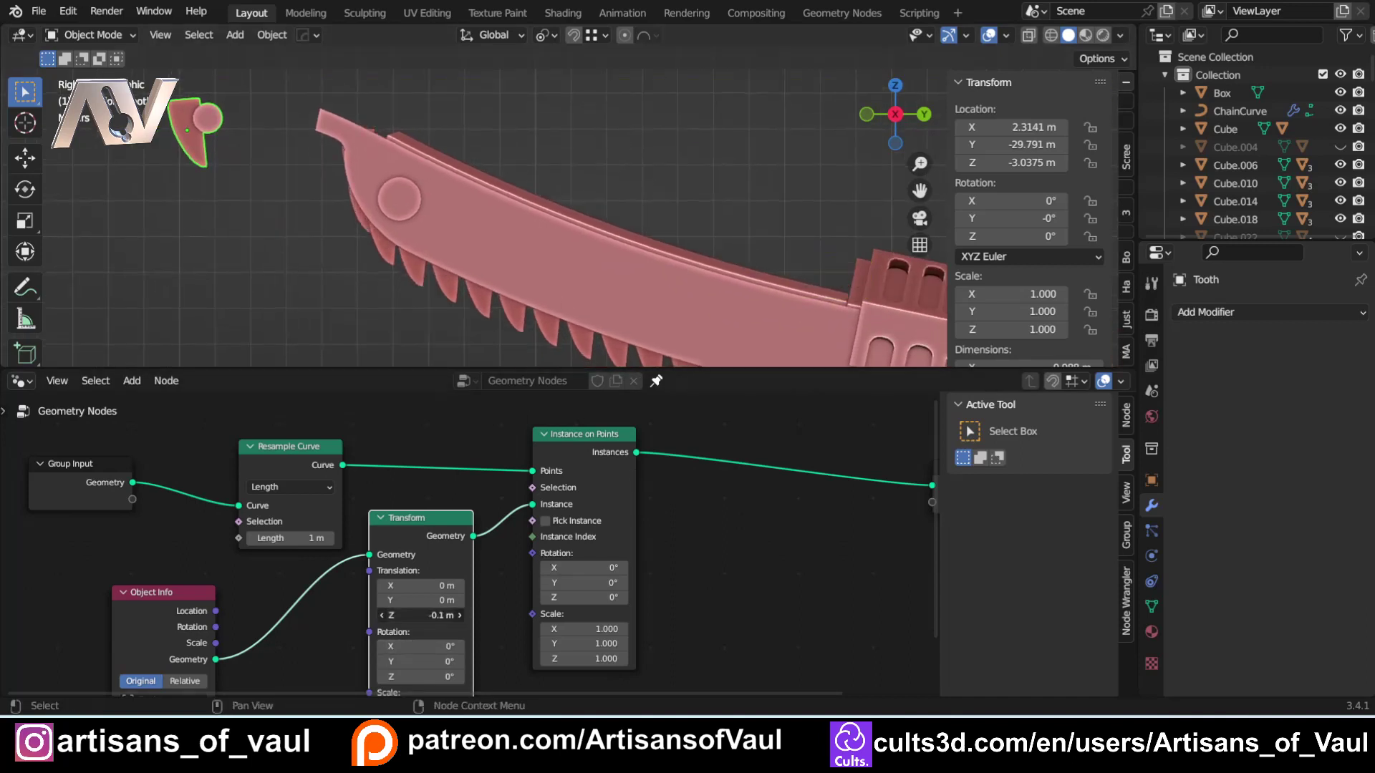
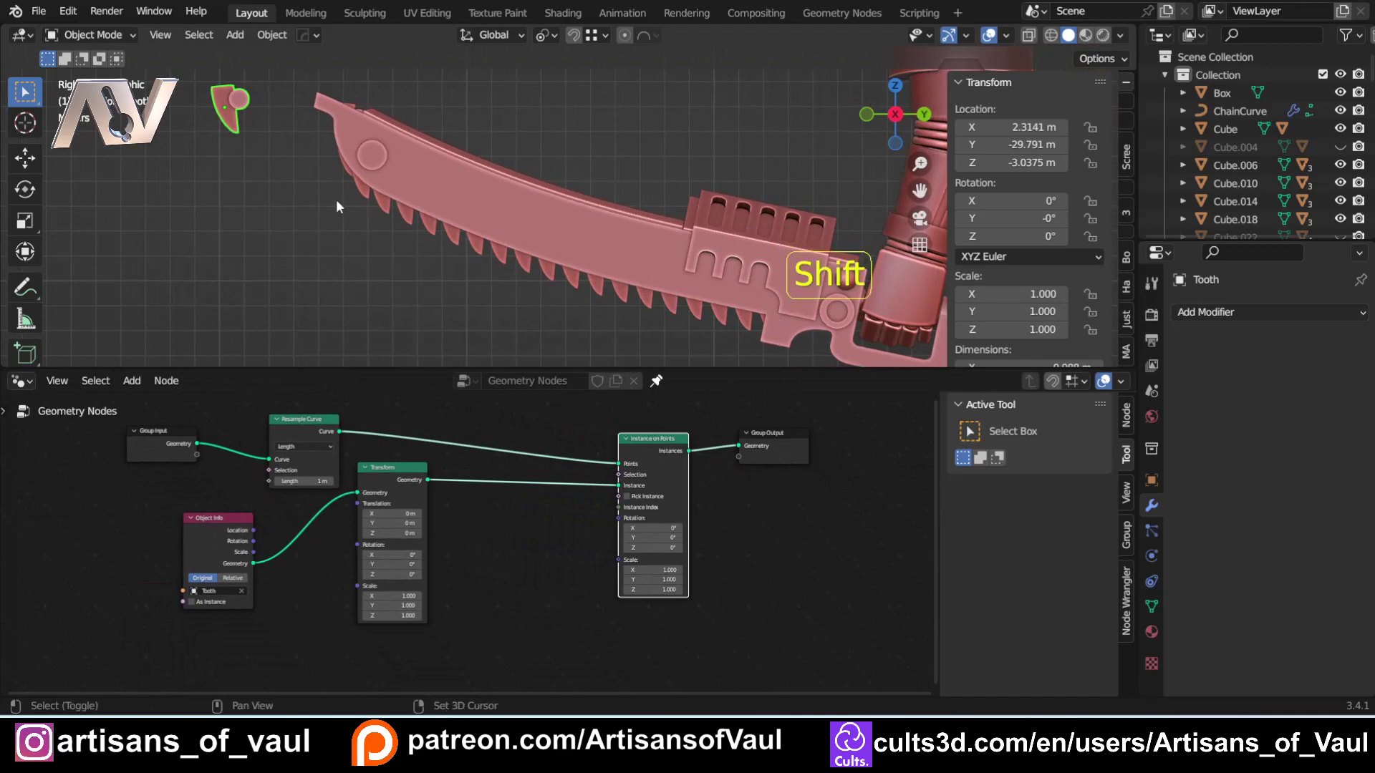
- Examine from the side how the teeth are placed and oriented along the blade compared with the original Tooth
middle_click_drag(368, 204, 640, 213, "shift")
scroll(509, 279, "up", 6)
scroll(656, 232, "down", 8)
left_click(905, 115)
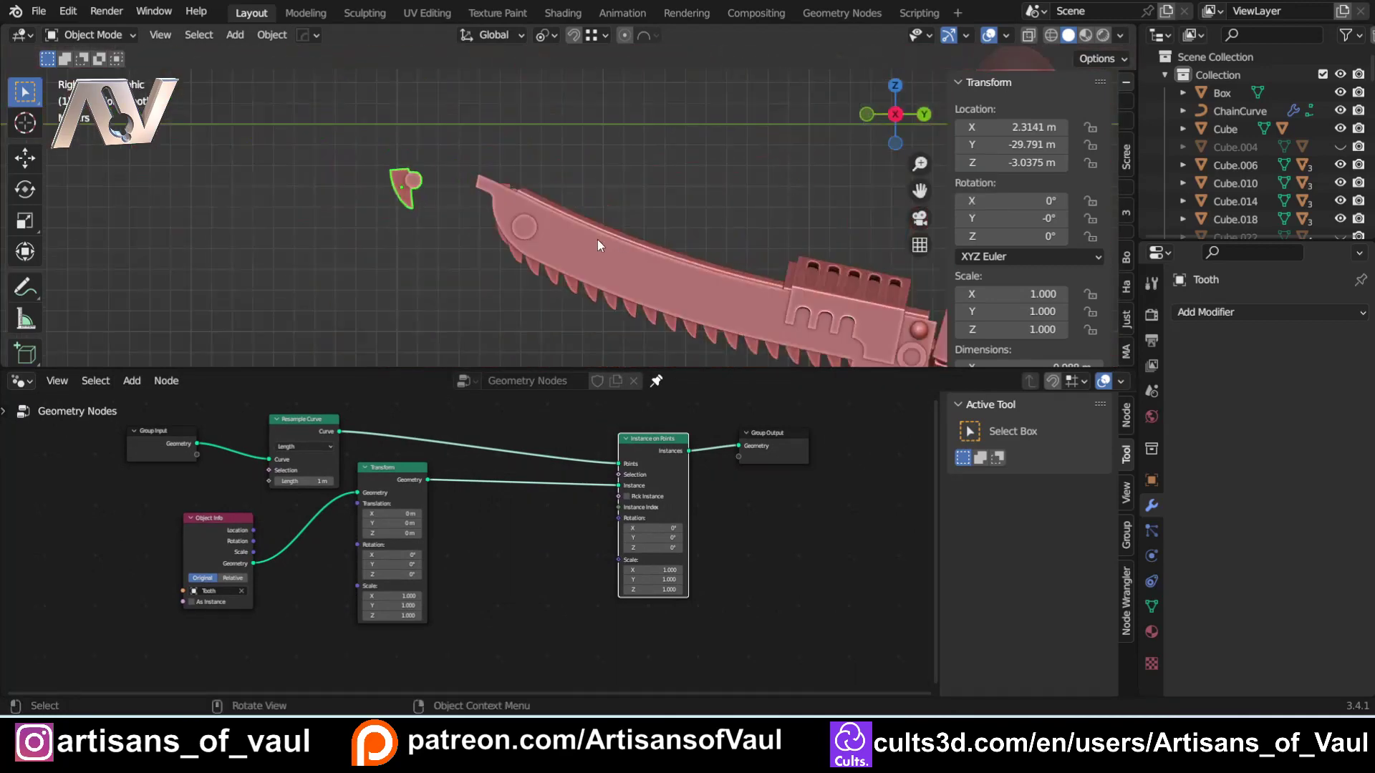
scroll(597, 240, "down", 1)
middle_click_drag(508, 239, 444, 212, "shift")
left_click(466, 237)
left_click(364, 174)
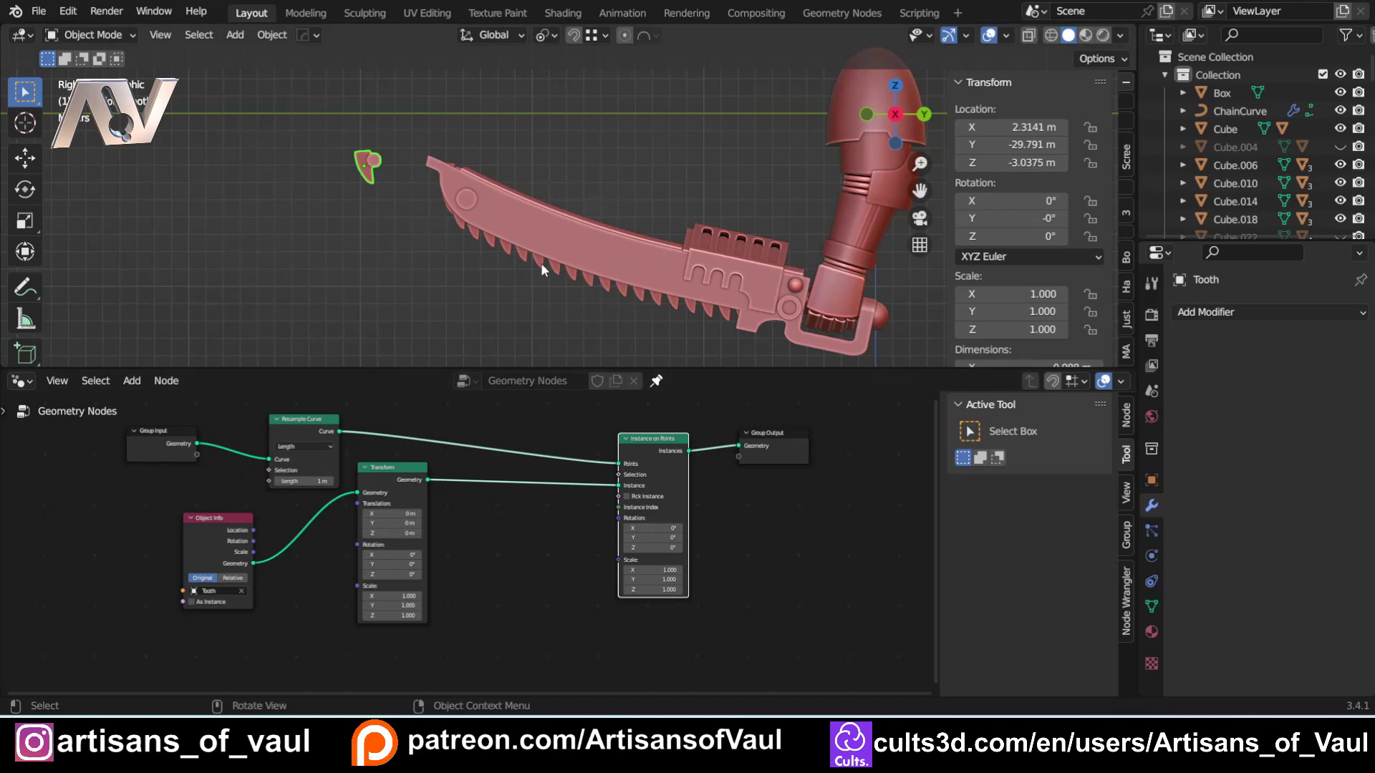
- Inspect the ChainCurve in Edit Mode and wireframe, following its points along the blade to the handle end
left_click(617, 299)
key("Tab")
left_click(474, 295)
key("shift+z")
scroll(580, 264, "up", 6)
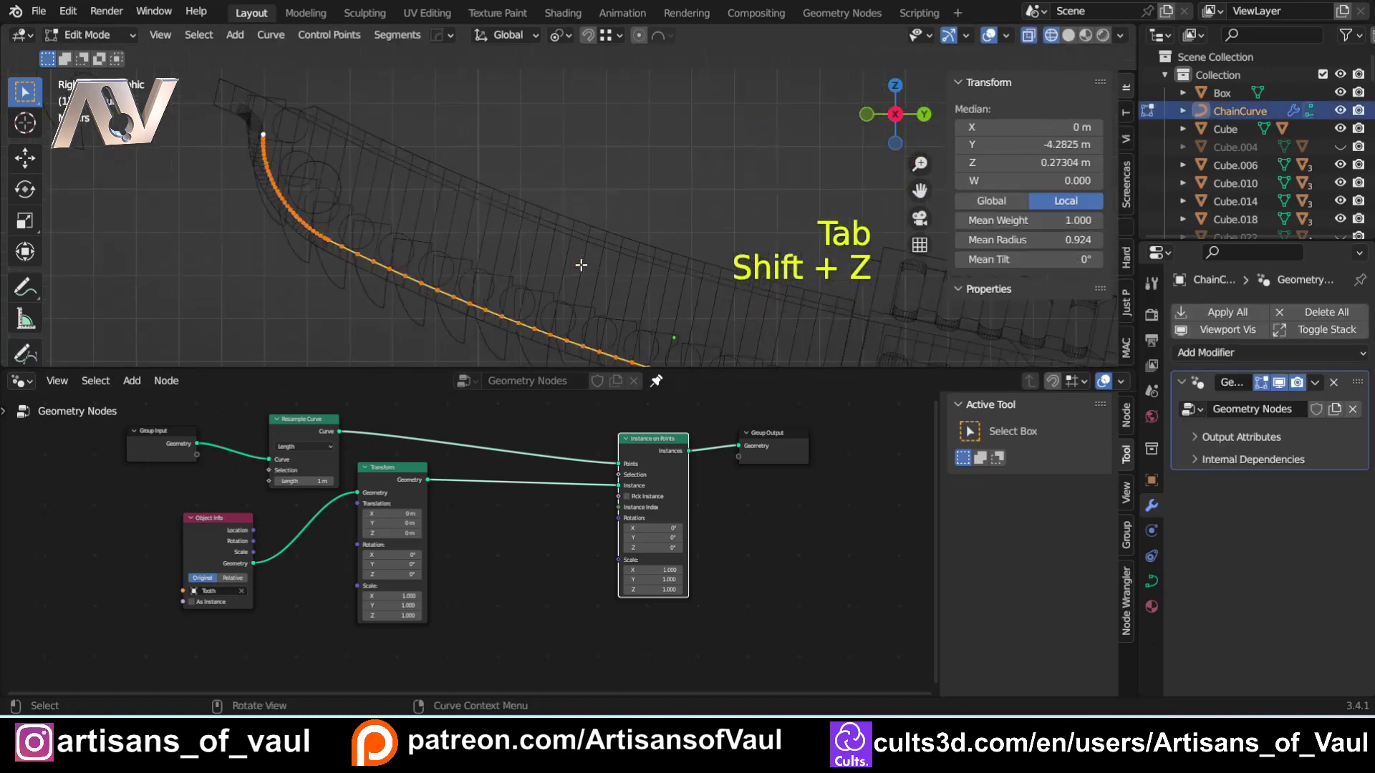
middle_click_drag(487, 288, 490, 108, "shift")
scroll(611, 188, "down", 2)
middle_click_drag(692, 247, 496, 201, "shift")
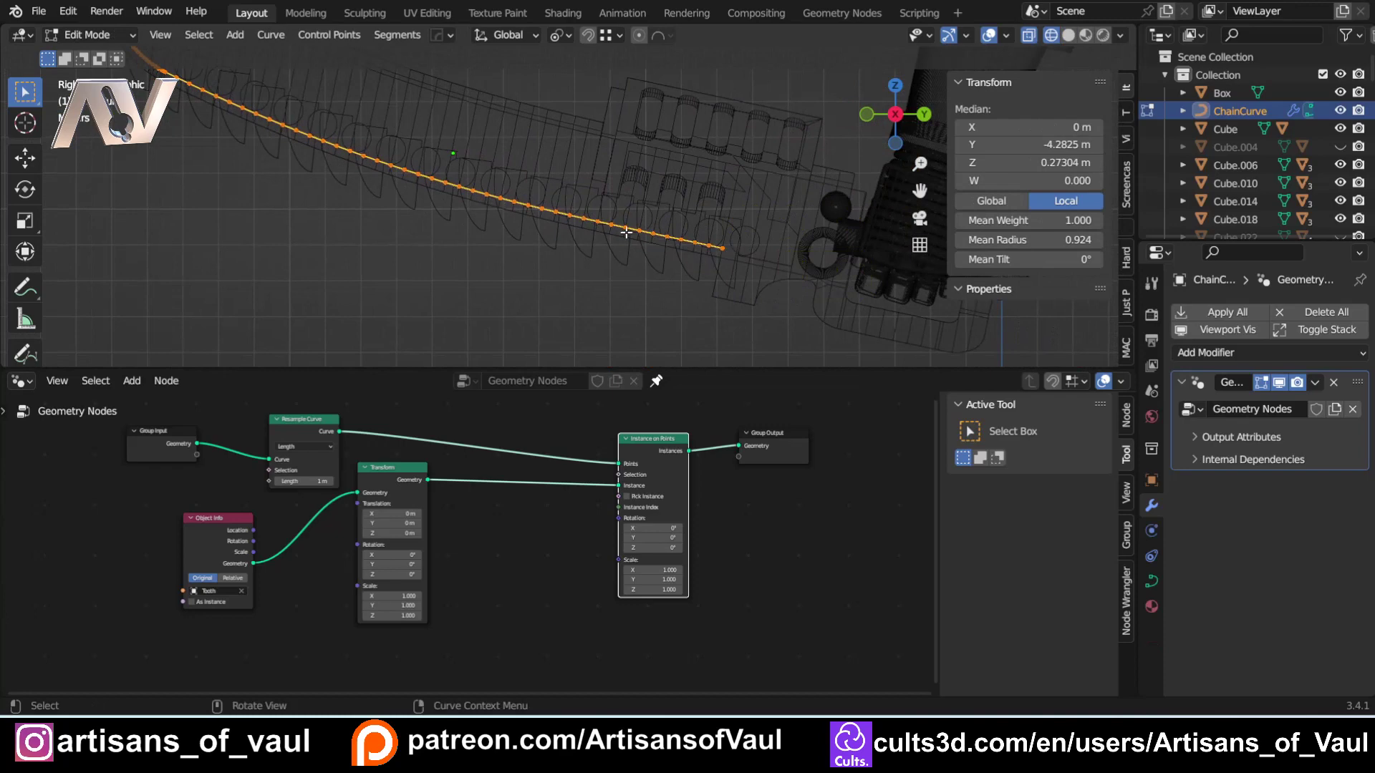
scroll(626, 233, "up", 5)
- Annotate the tangent and perpendicular directions at a point on the curve, undo the annotations and return to Object Mode
left_click(25, 287)
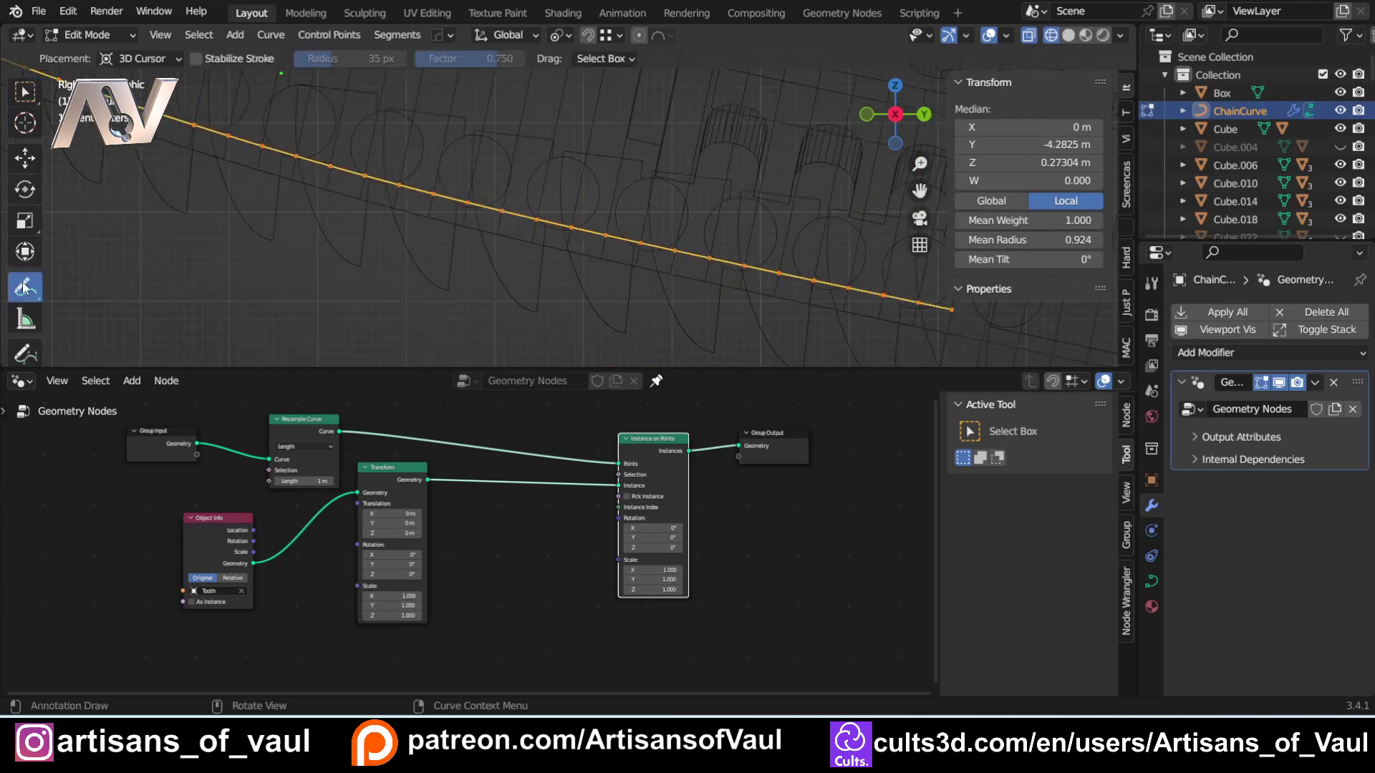
mouse_move(500, 208)
left_mouse_down()
mouse_move(539, 218)
mouse_move(499, 298)
left_mouse_up()
mouse_move(520, 245)
middle_mouse_down()
mouse_move(525, 216)
mouse_move(686, 228)
middle_mouse_up()
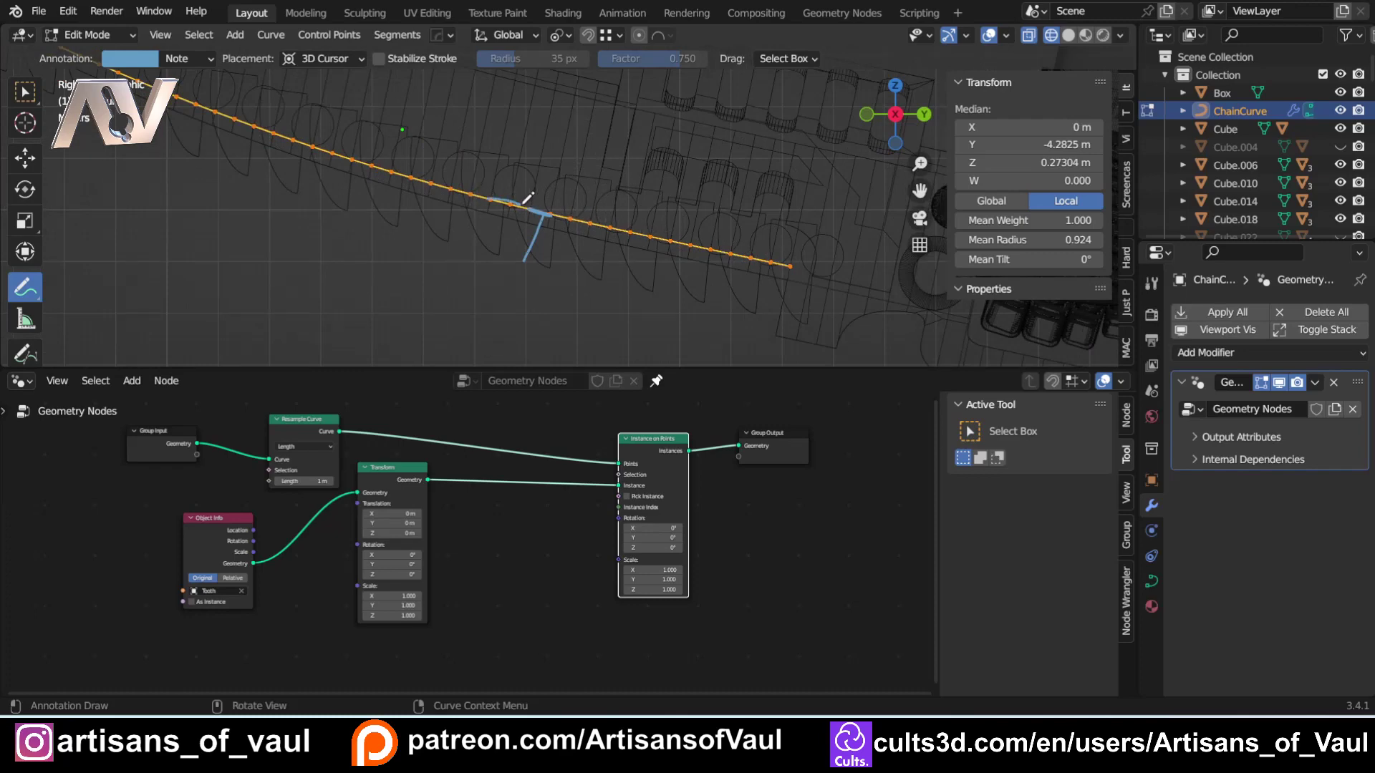
key("ctrl+z")
key("ctrl+z")
key("ctrl+z")
key("ctrl+z")
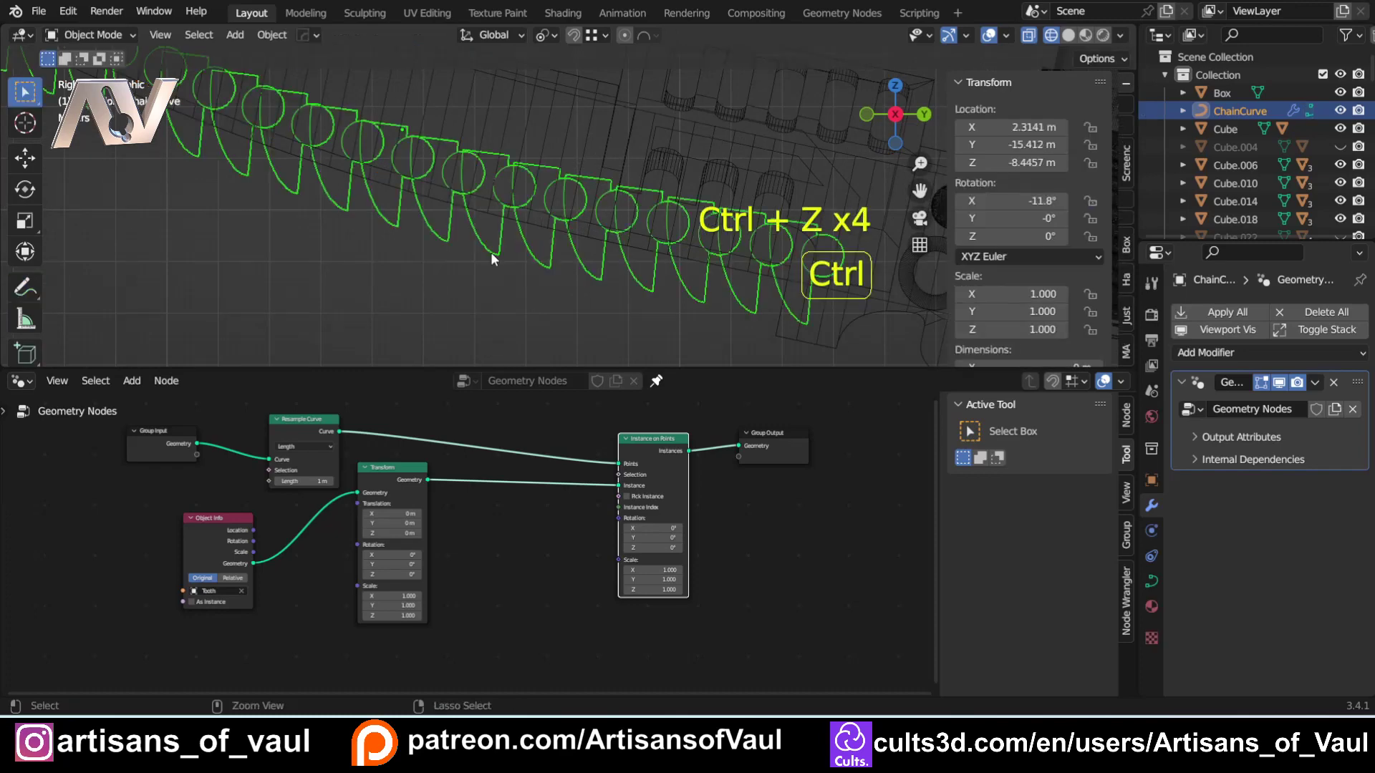
key("Tab")
key("Tab")
- Add a Curve Tangent node below the Transform node
key("shift+a")
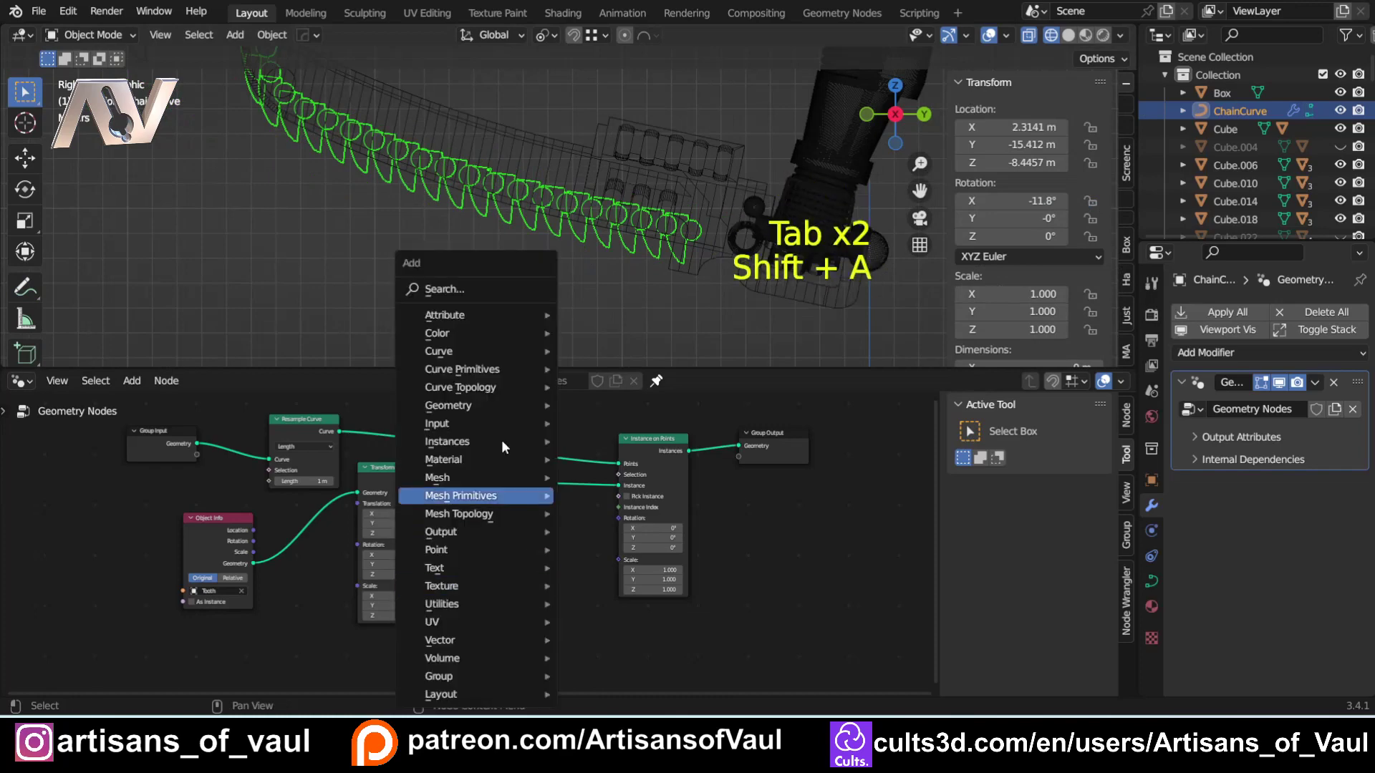
left_click(484, 286)
type("tan")
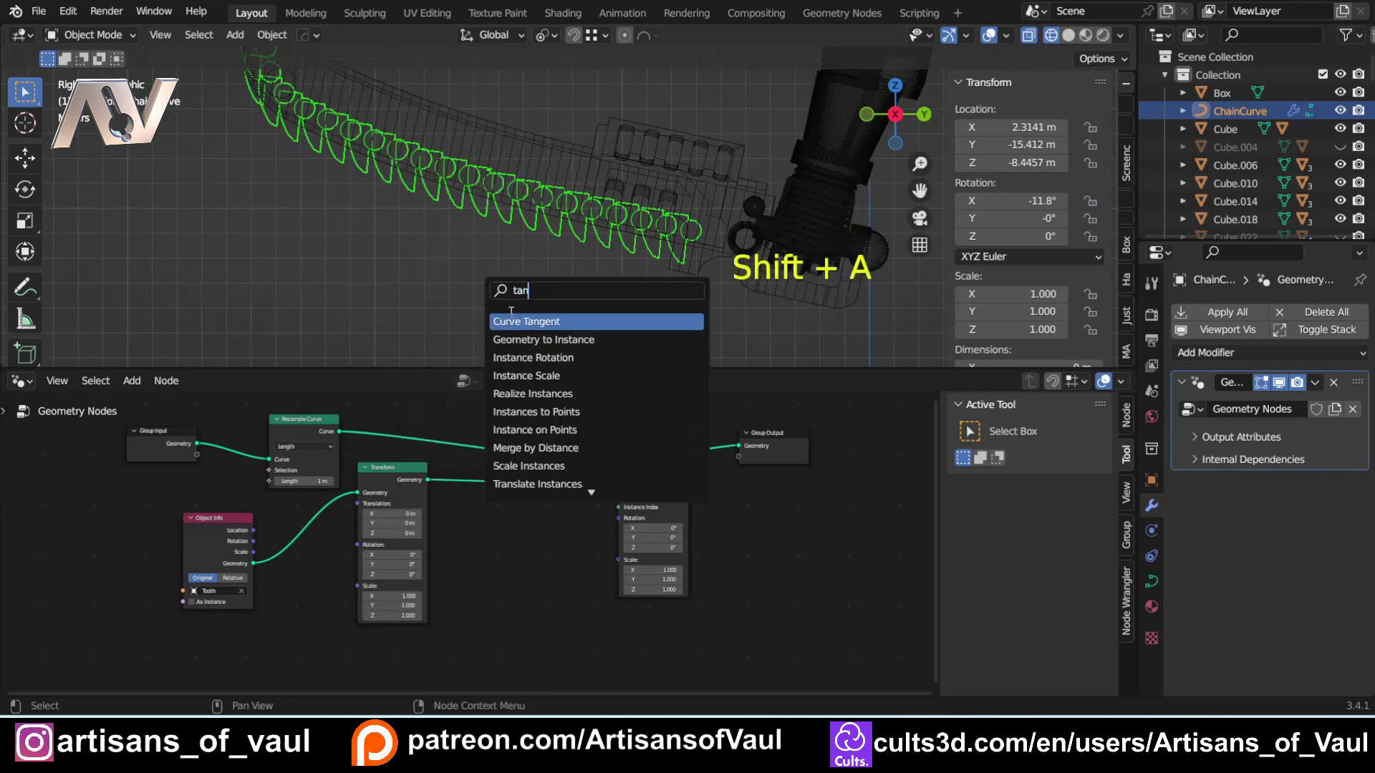
key("Return")
left_click(448, 682)
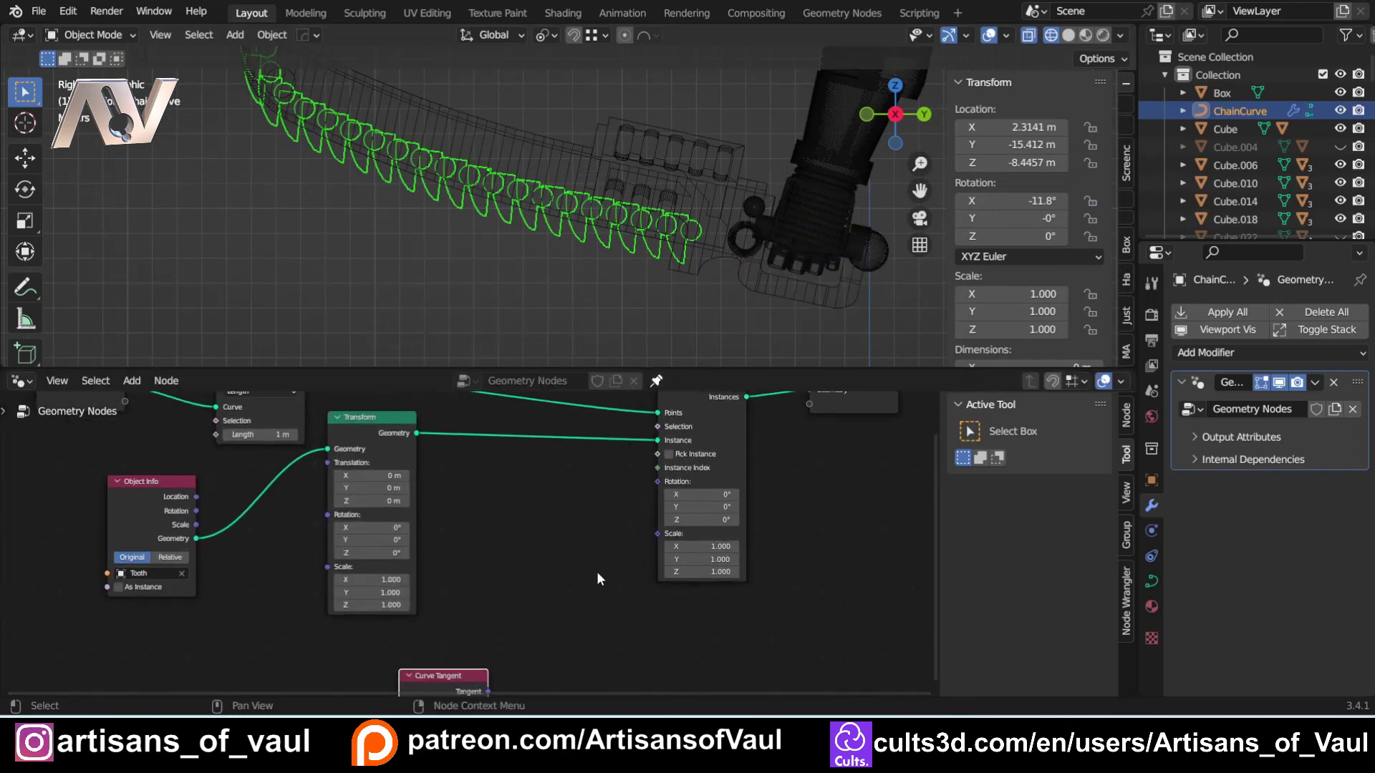
- Move the Group Output and Instance on Points nodes farther along to make room for more nodes before them
middle_click_drag(618, 583, 419, 576, "shift")
scroll(548, 507, "down", 4)
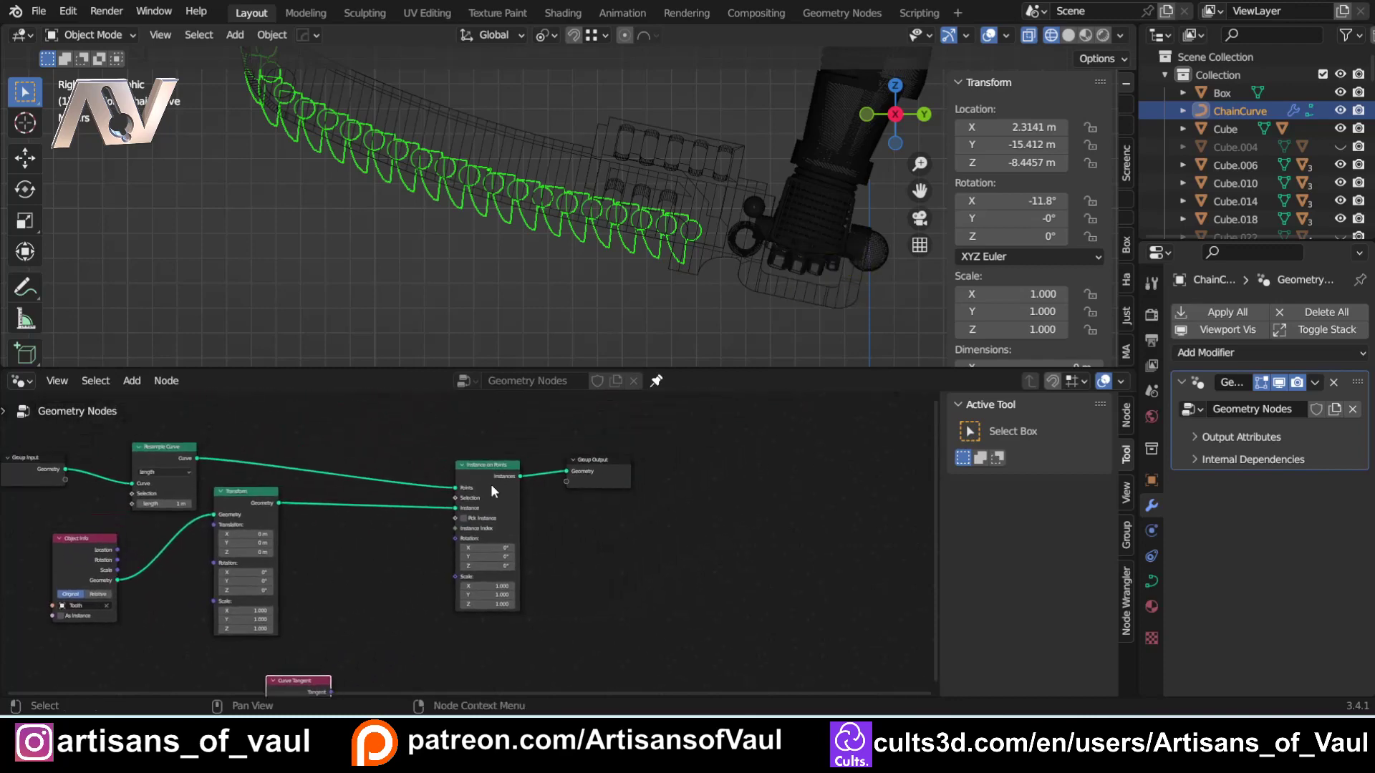
left_click_drag(601, 463, 765, 471)
left_click_drag(507, 466, 676, 478)
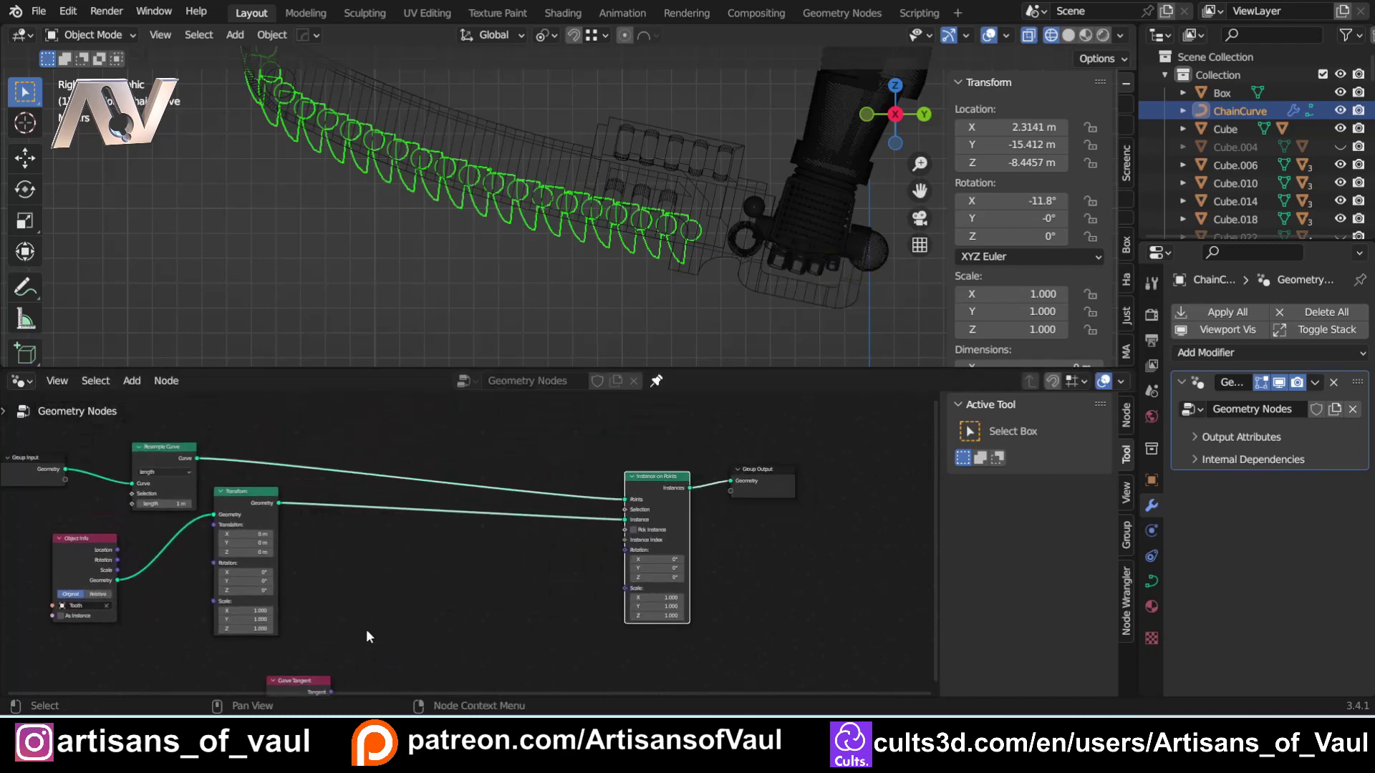
- Place the Curve Tangent node beside the Transform node and move Instance on Points and Group Output closer to it
left_click_drag(307, 682, 363, 564)
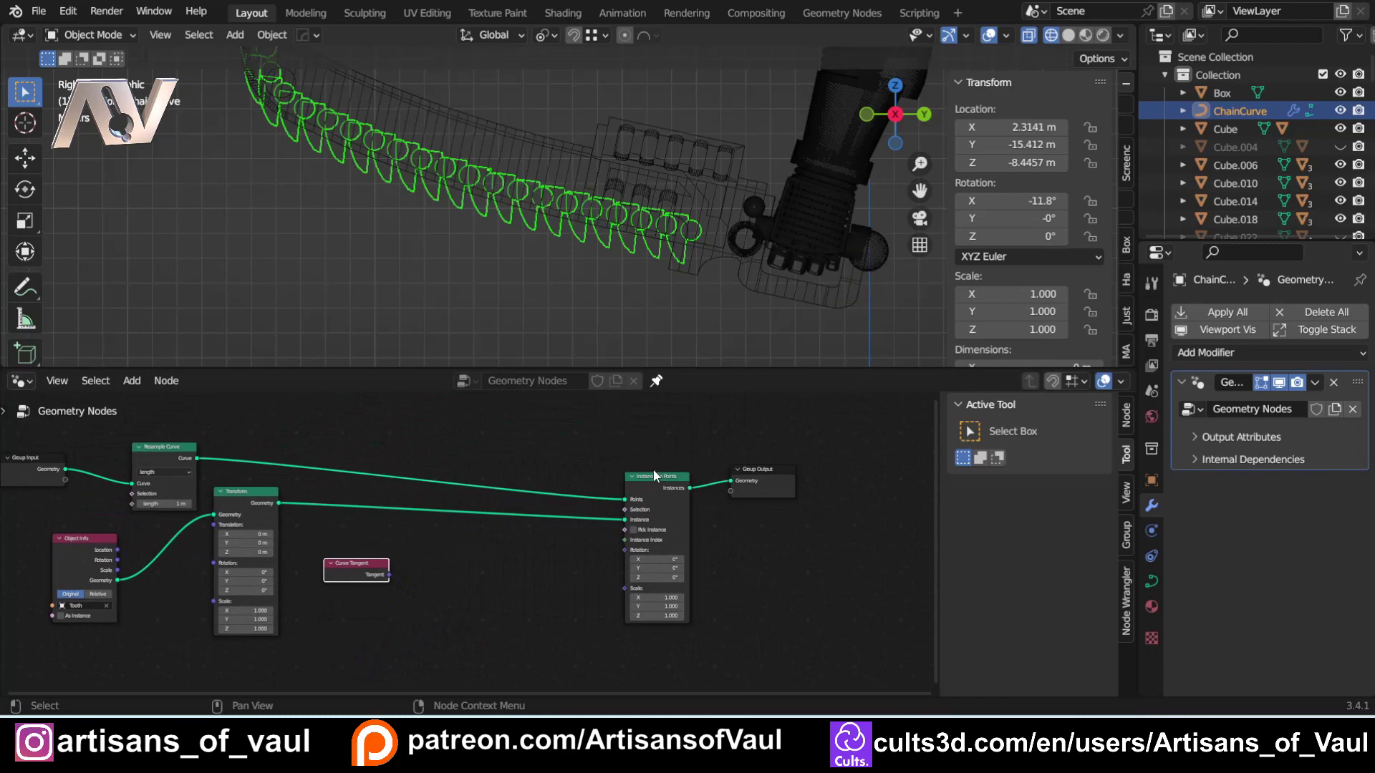
left_click_drag(655, 476, 585, 474)
left_click_drag(749, 467, 710, 469)
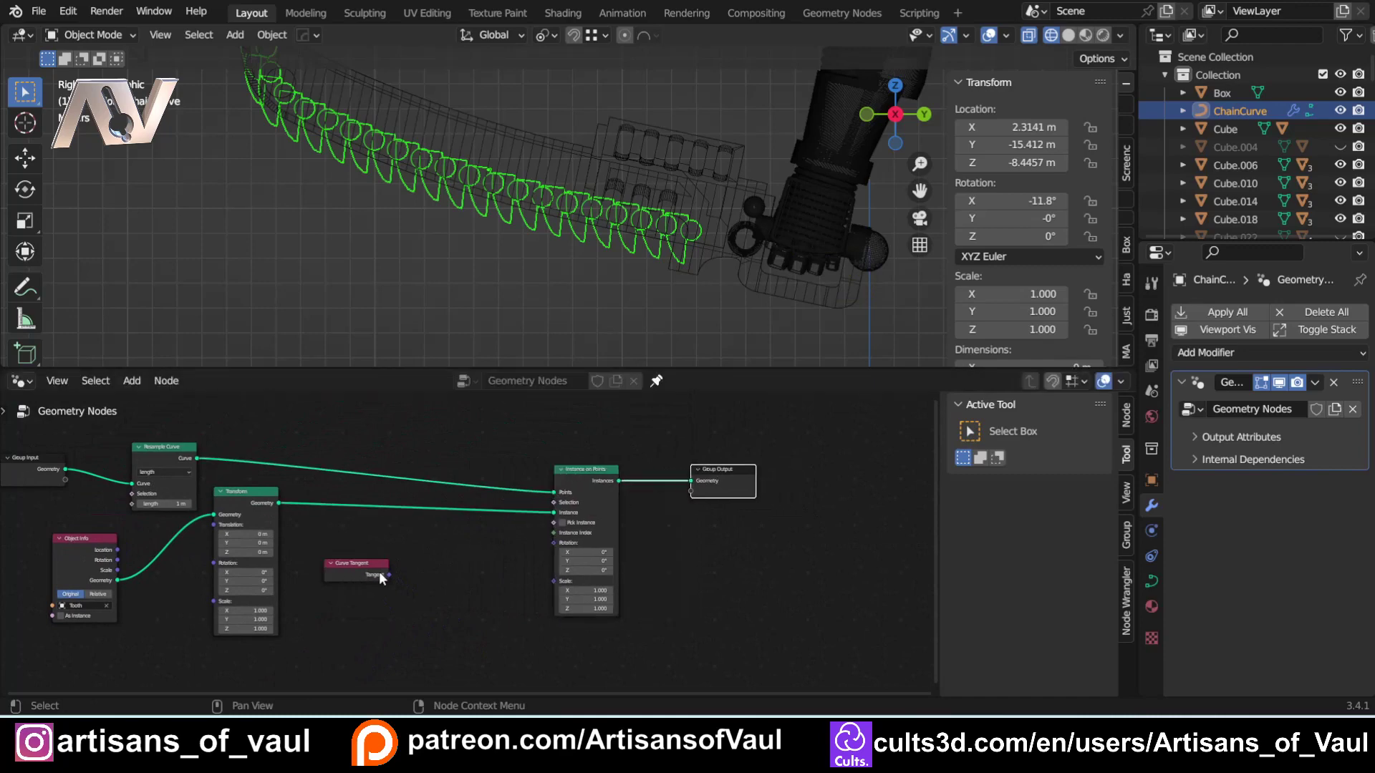
- Try linking the curve tangent directly to the Rotation of Instance on Points, check the teeth, and cut the link
left_click_drag(382, 573, 553, 542)
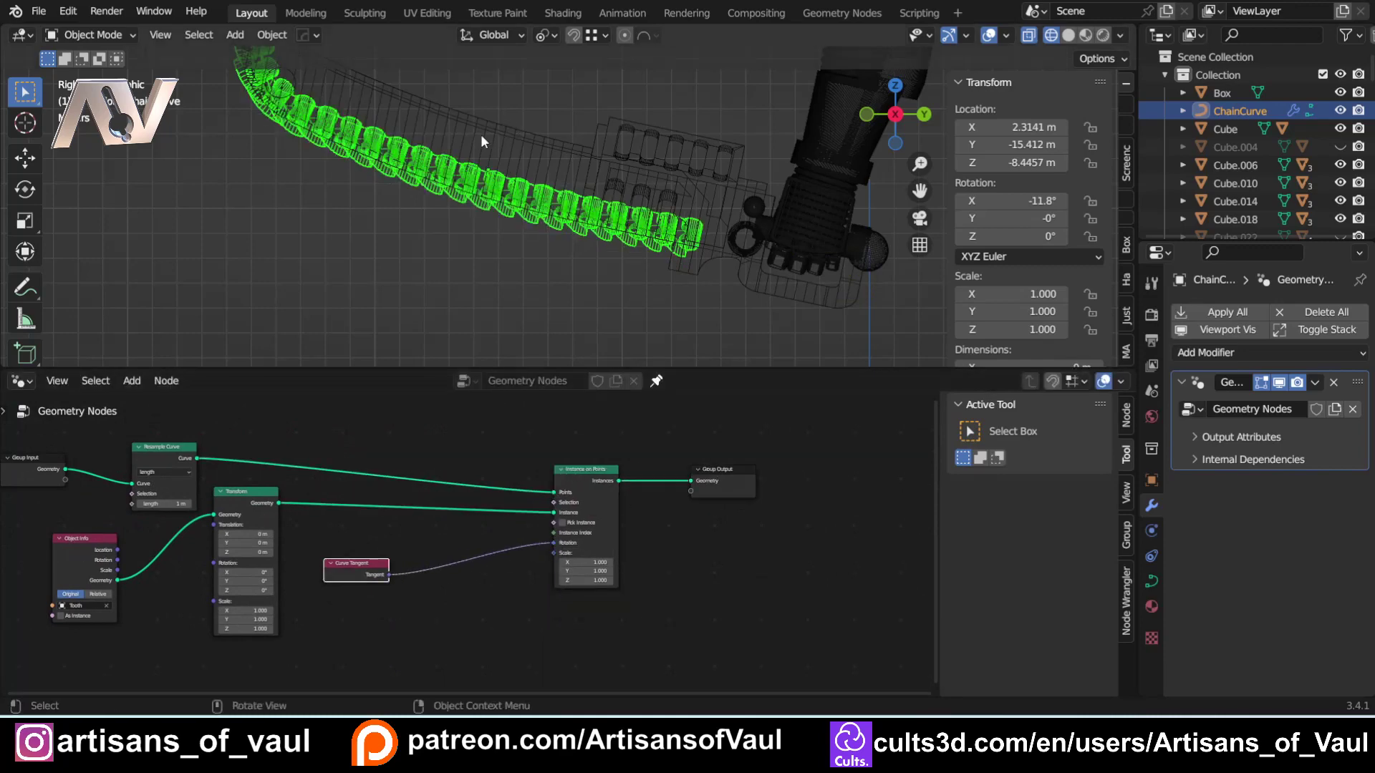
middle_click_drag(480, 135, 415, 264)
scroll(357, 213, "down", 4)
right_click_drag(475, 537, 409, 591, "ctrl")
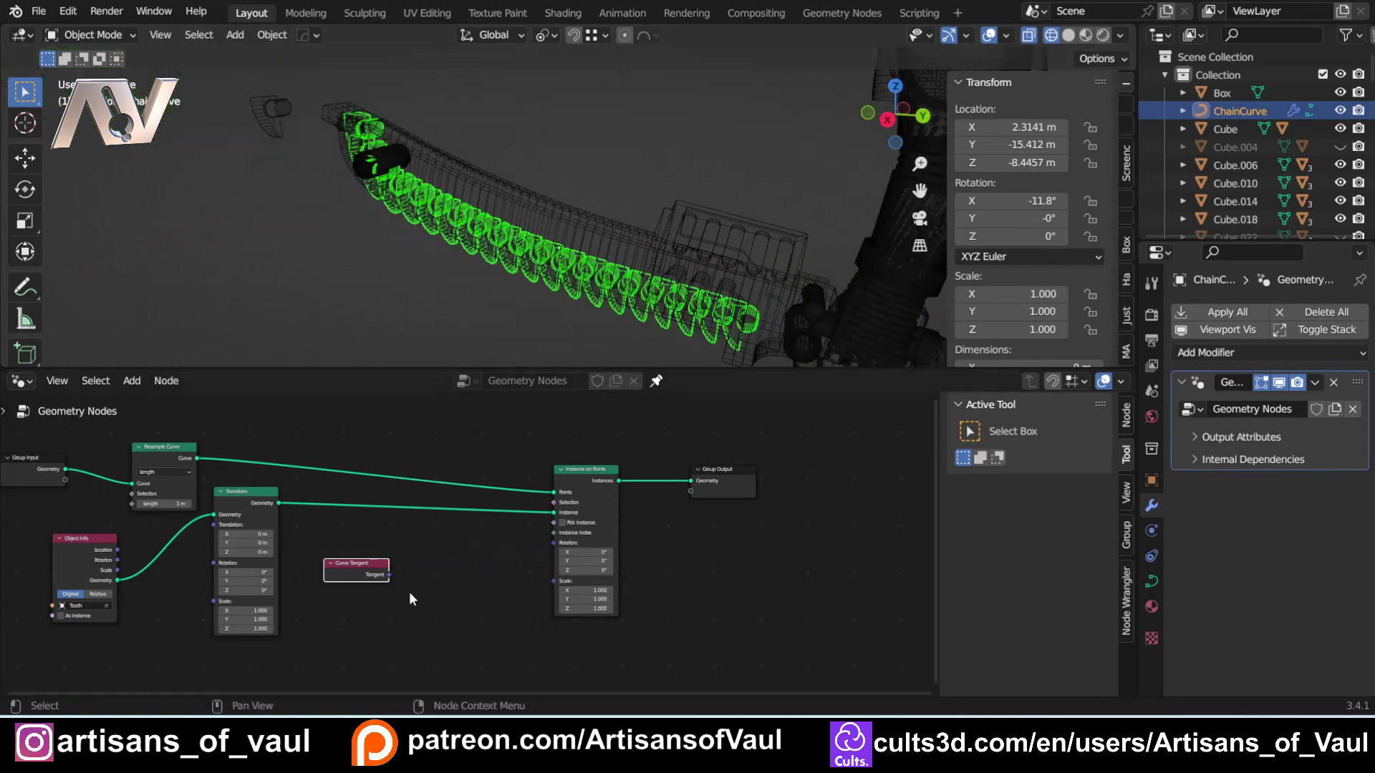
- Add an Align Euler to Vector node between Curve Tangent and Instance on Points, with Group Output moved closer
scroll(401, 593, "up", 3)
middle_click_drag(395, 594, 459, 587)
left_click_drag(840, 439, 783, 438)
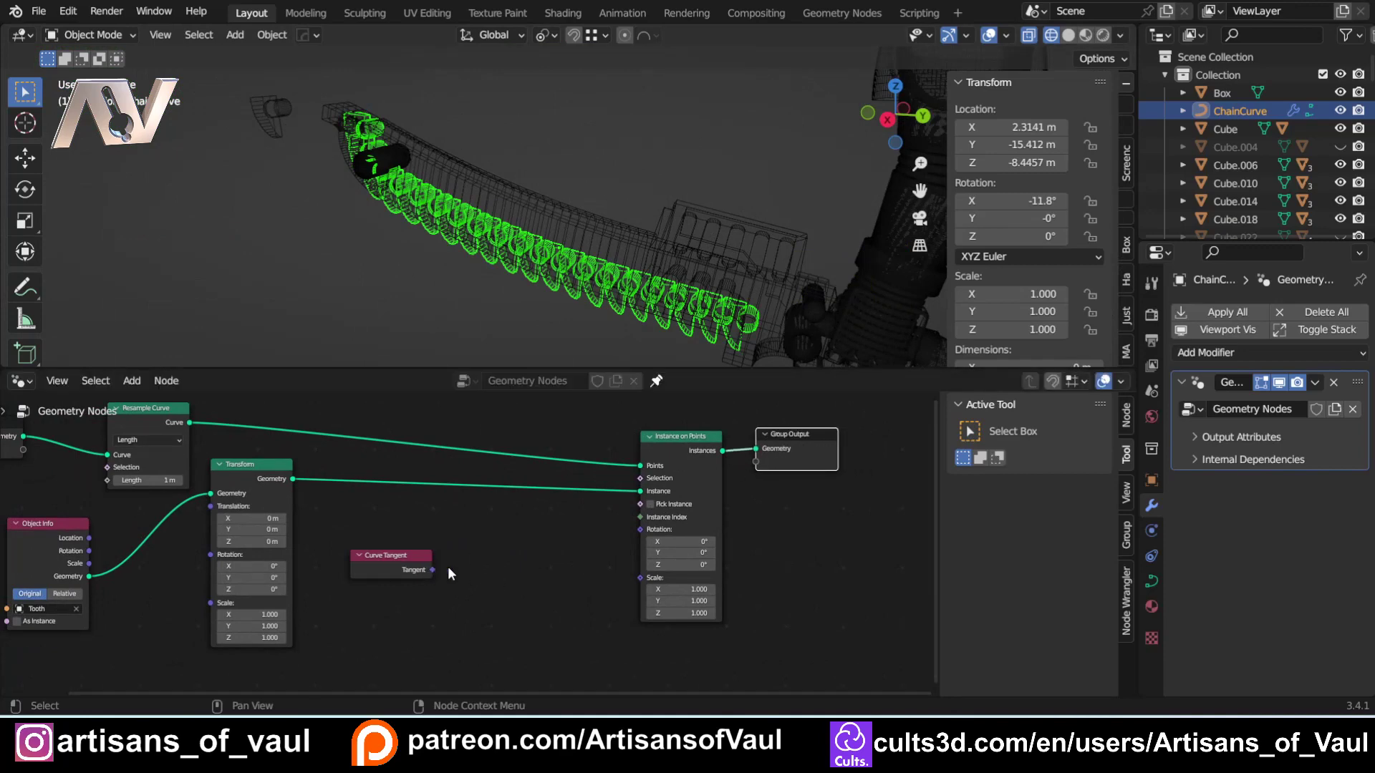
key("shift+a")
left_click(443, 290)
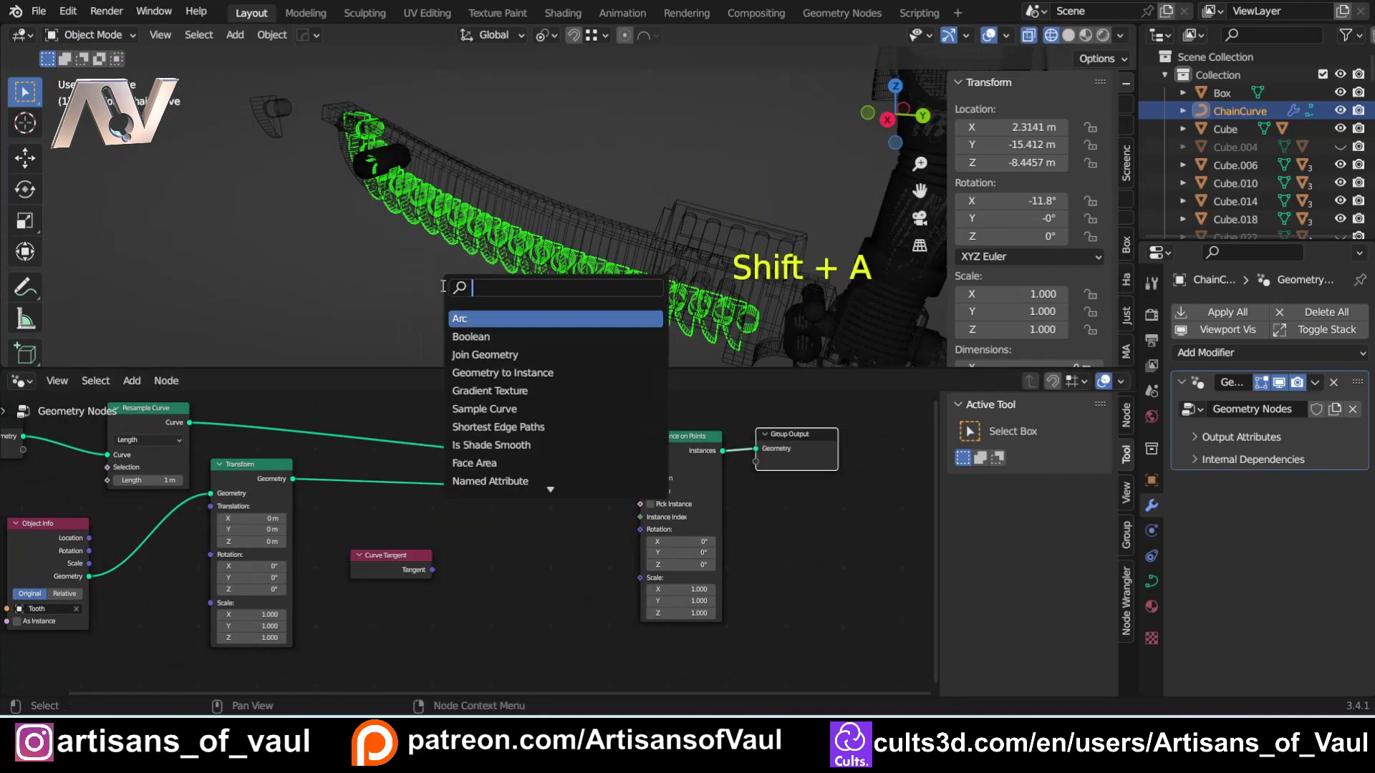
type("eu")
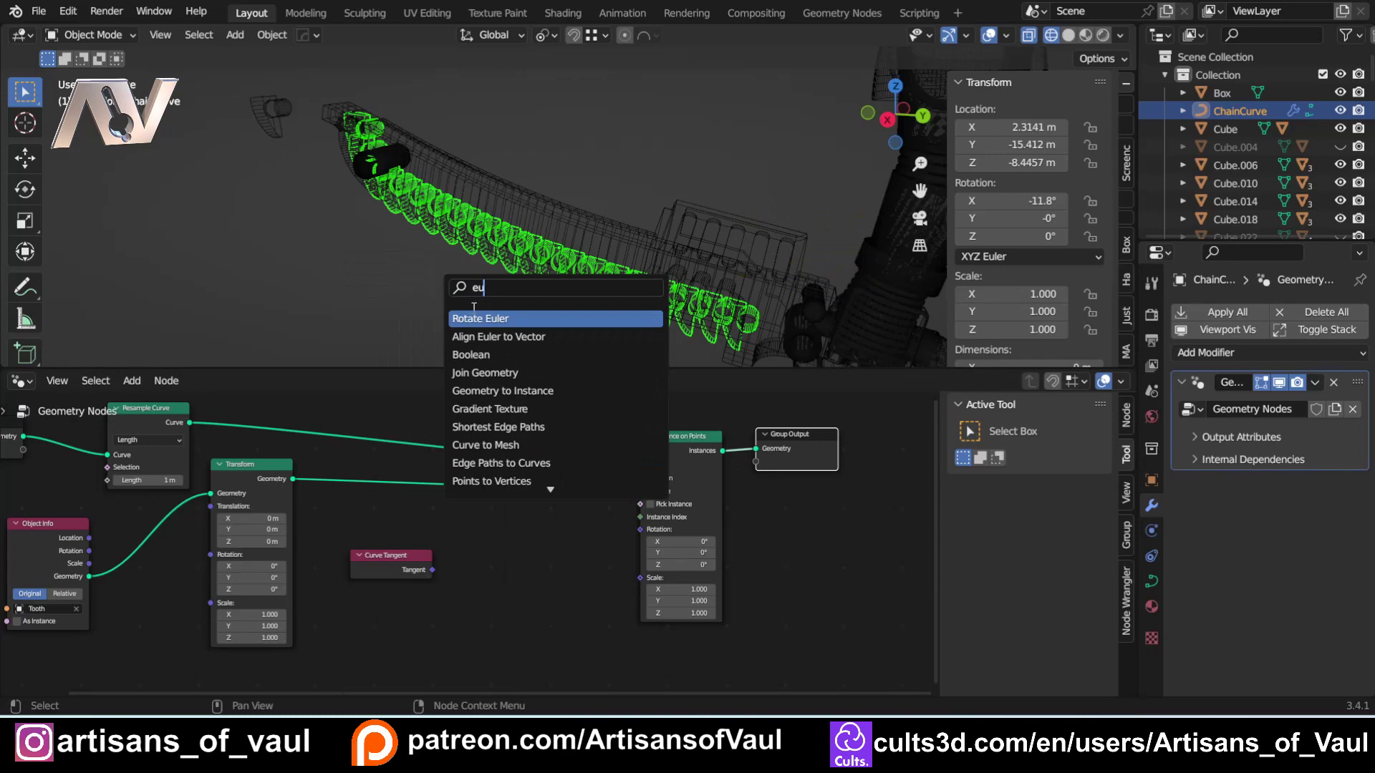
left_click(507, 338)
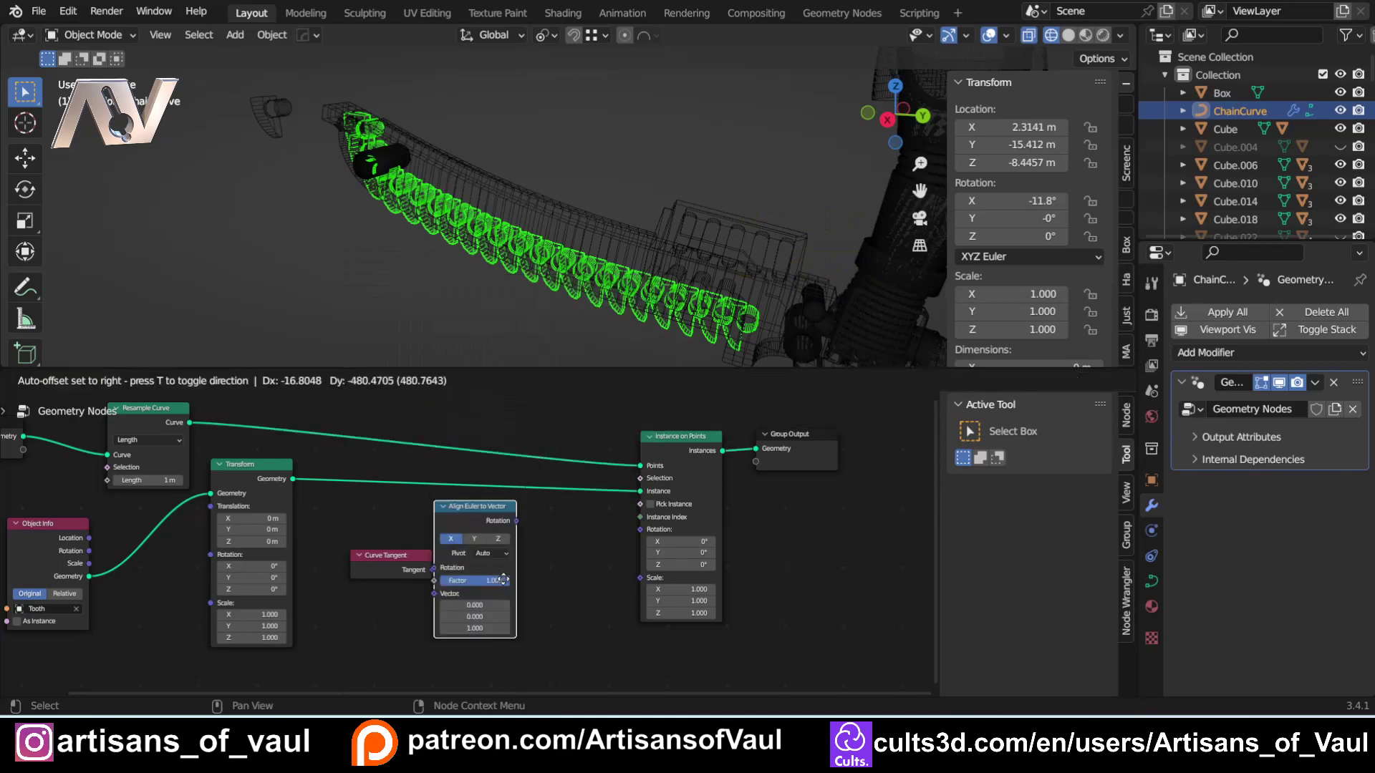
left_click(560, 588)
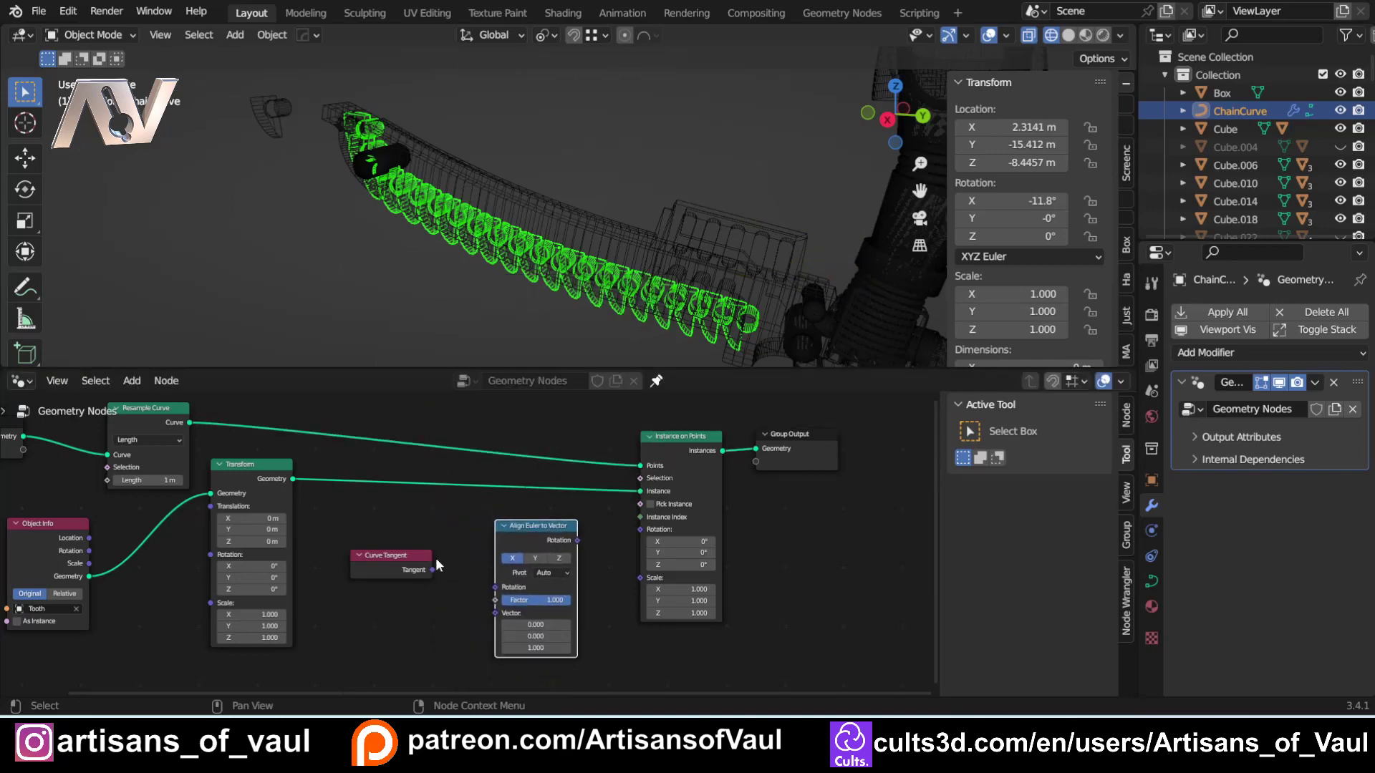
- Show the sword in solid shading from the right side and enter Edit Mode on the ChainCurve
scroll(433, 559, "up", 1)
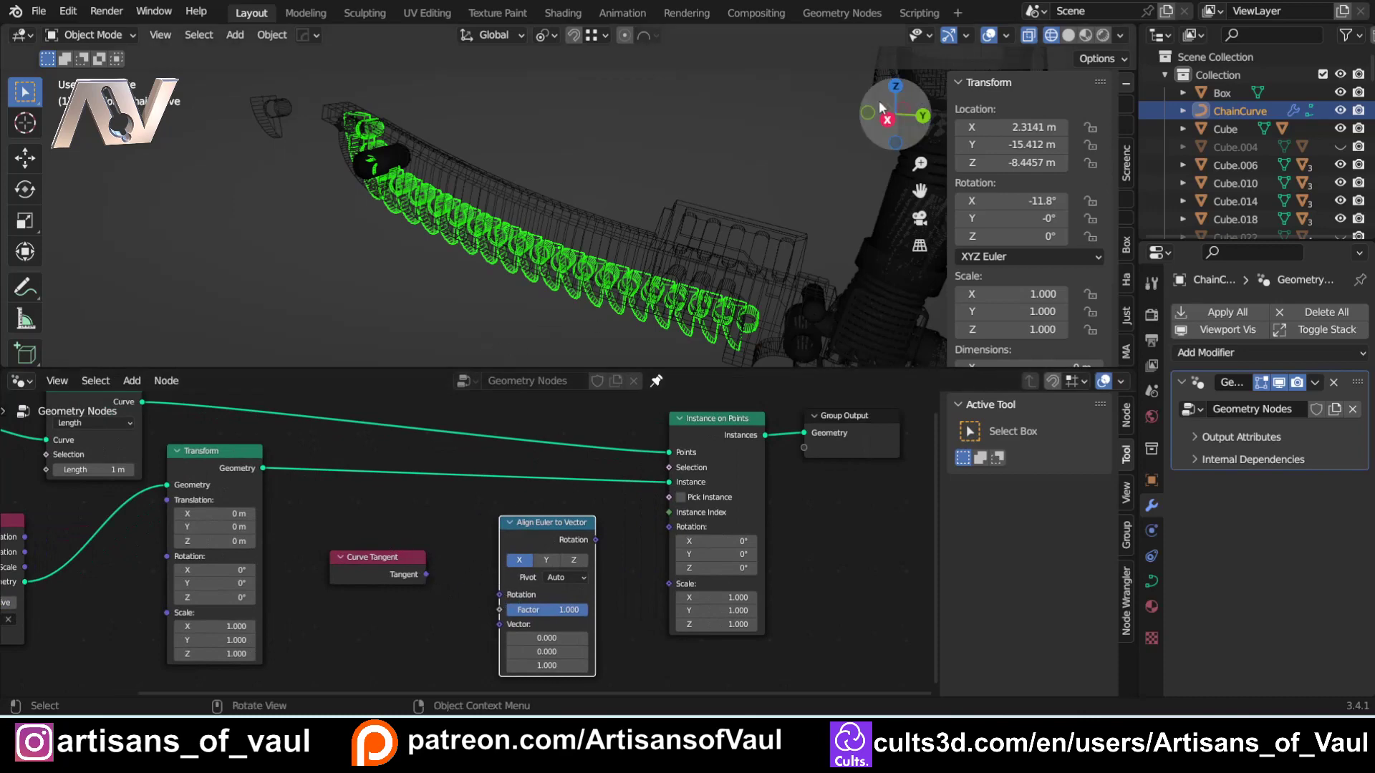
left_click(887, 120)
key("shift+z")
key("Tab")
scroll(519, 241, "up", 3)
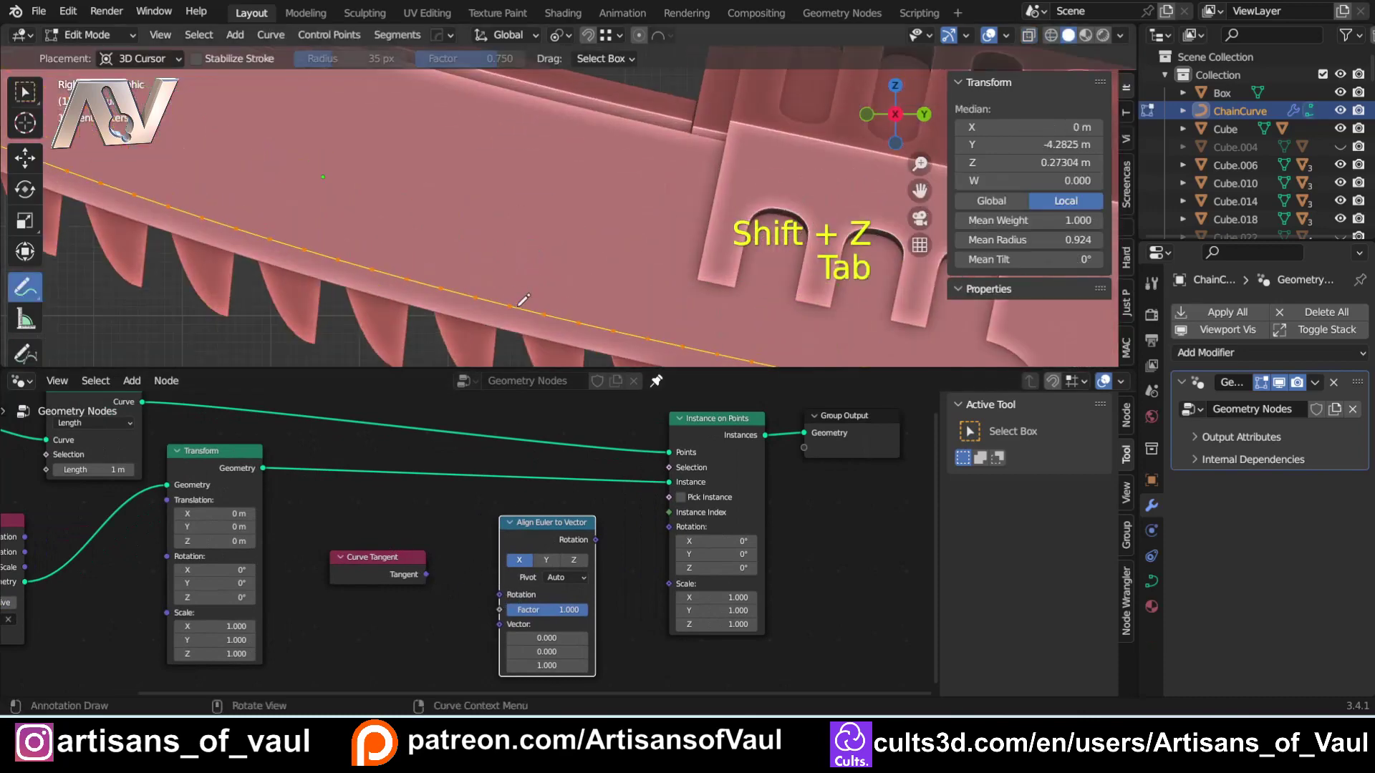
- Annotate the tangent direction along the curve and undo the annotation
left_click_drag(490, 292, 484, 297)
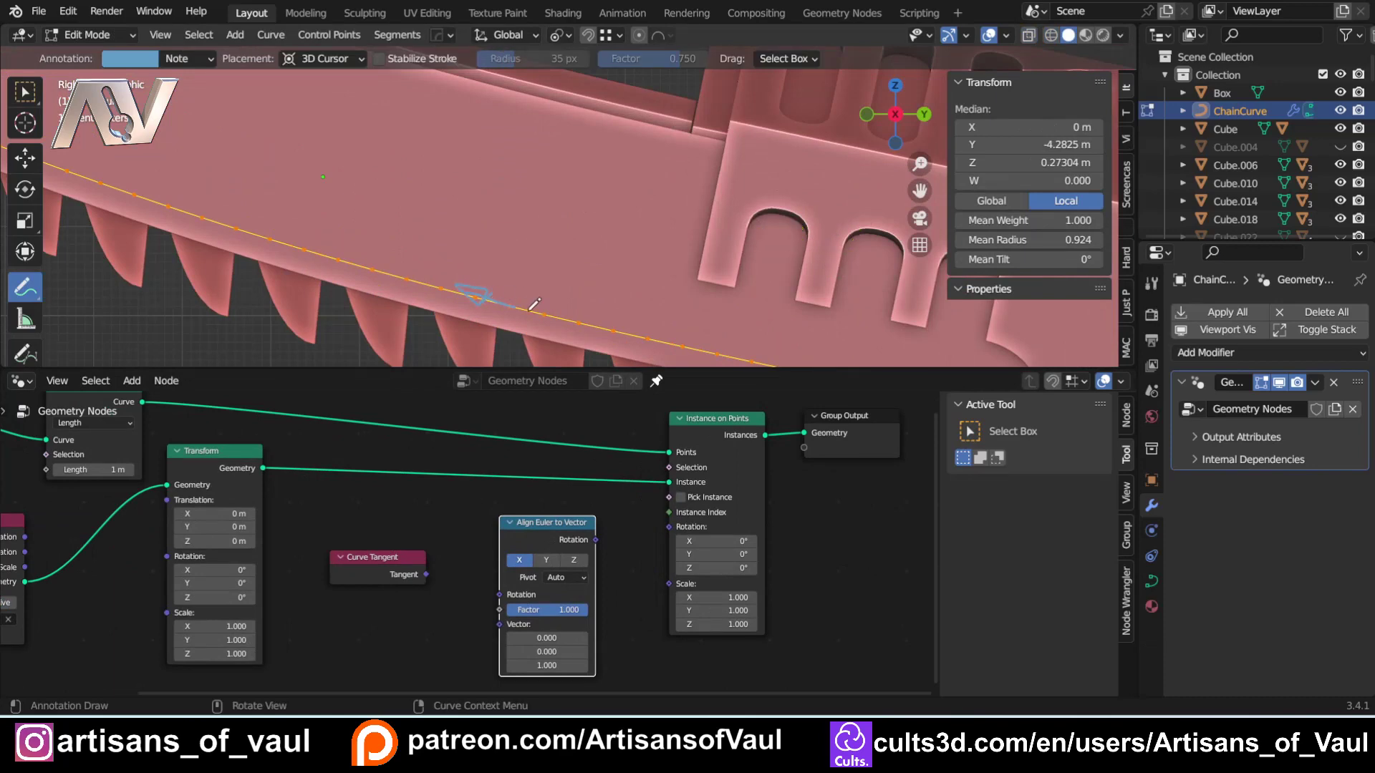
key("ctrl+z")
key("ctrl+z")
key("ctrl+z")
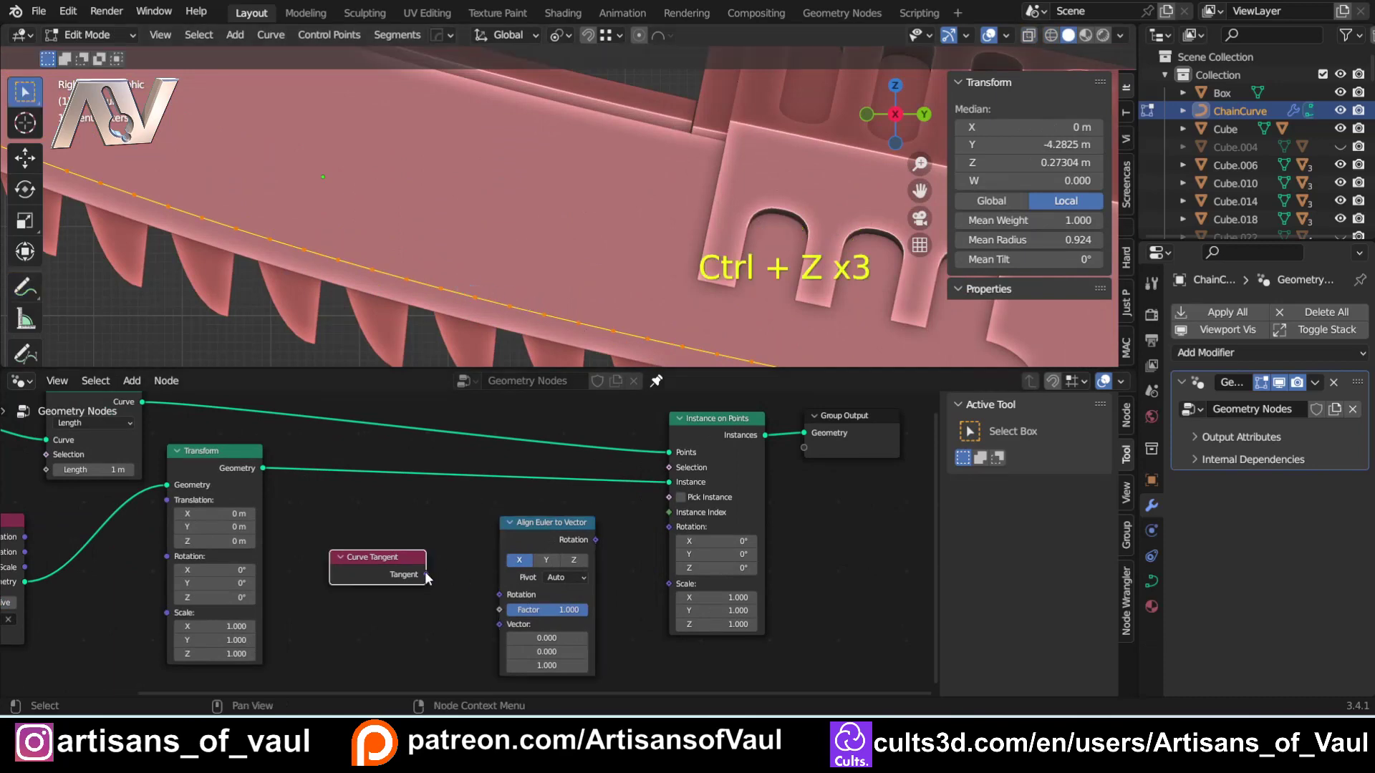
- Link Tangent to the Vector of Align Euler to Vector, and its Rotation output to the Rotation of Instance on Points
left_click_drag(426, 574, 499, 625)
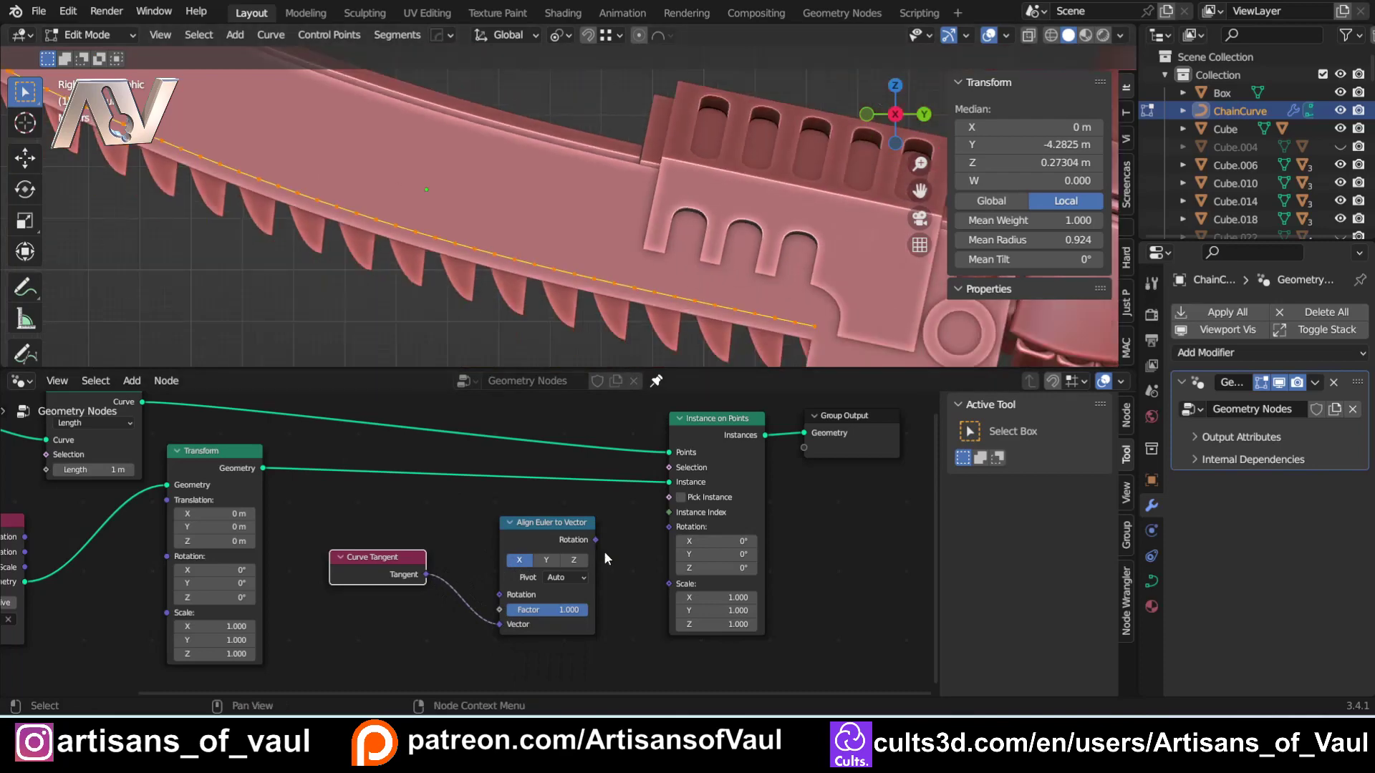
left_click_drag(594, 540, 664, 527)
scroll(408, 298, "down", 3)
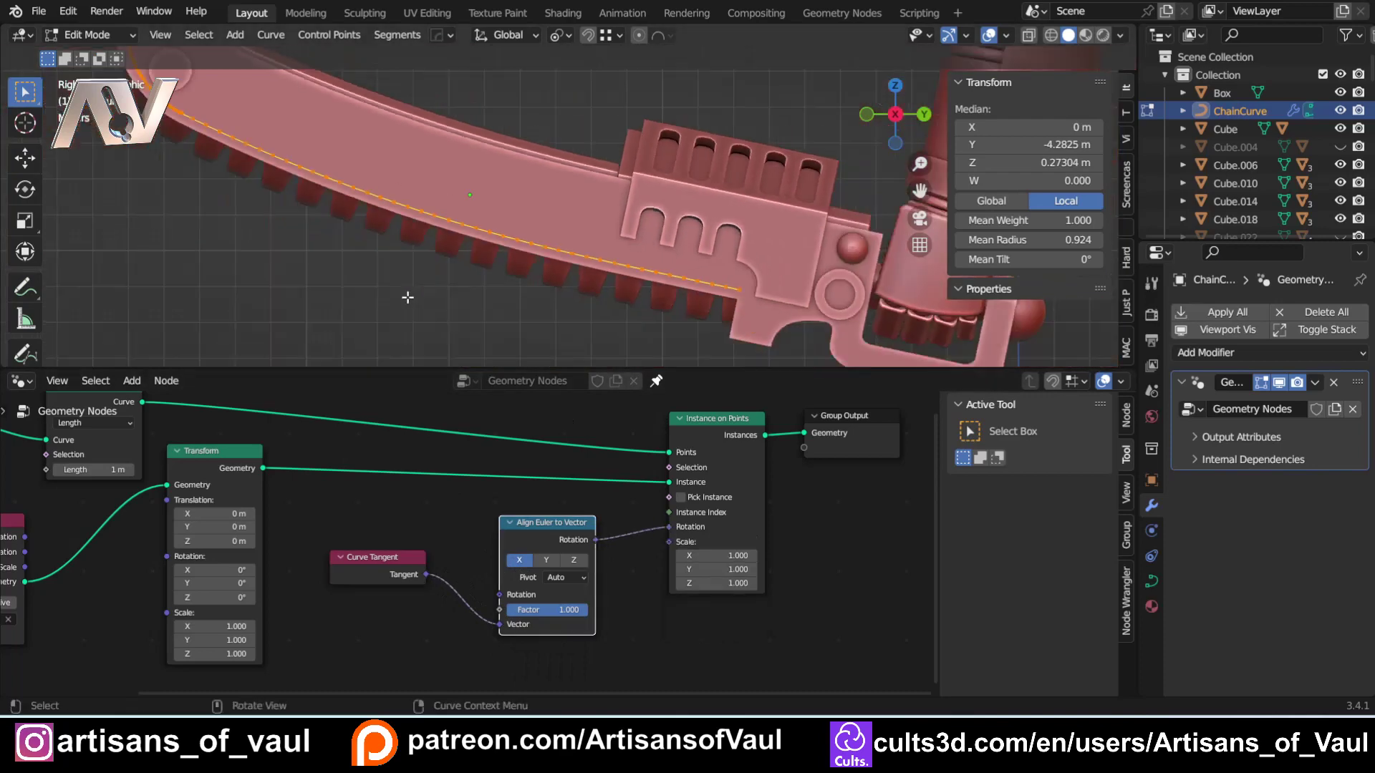
- Try the Y axis in Align Euler to Vector while viewing the teeth at the blade tip, and return to X
middle_click_drag(317, 216, 549, 334, "shift")
scroll(503, 298, "up", 5)
middle_click_drag(405, 283, 451, 276)
scroll(418, 277, "down", 5)
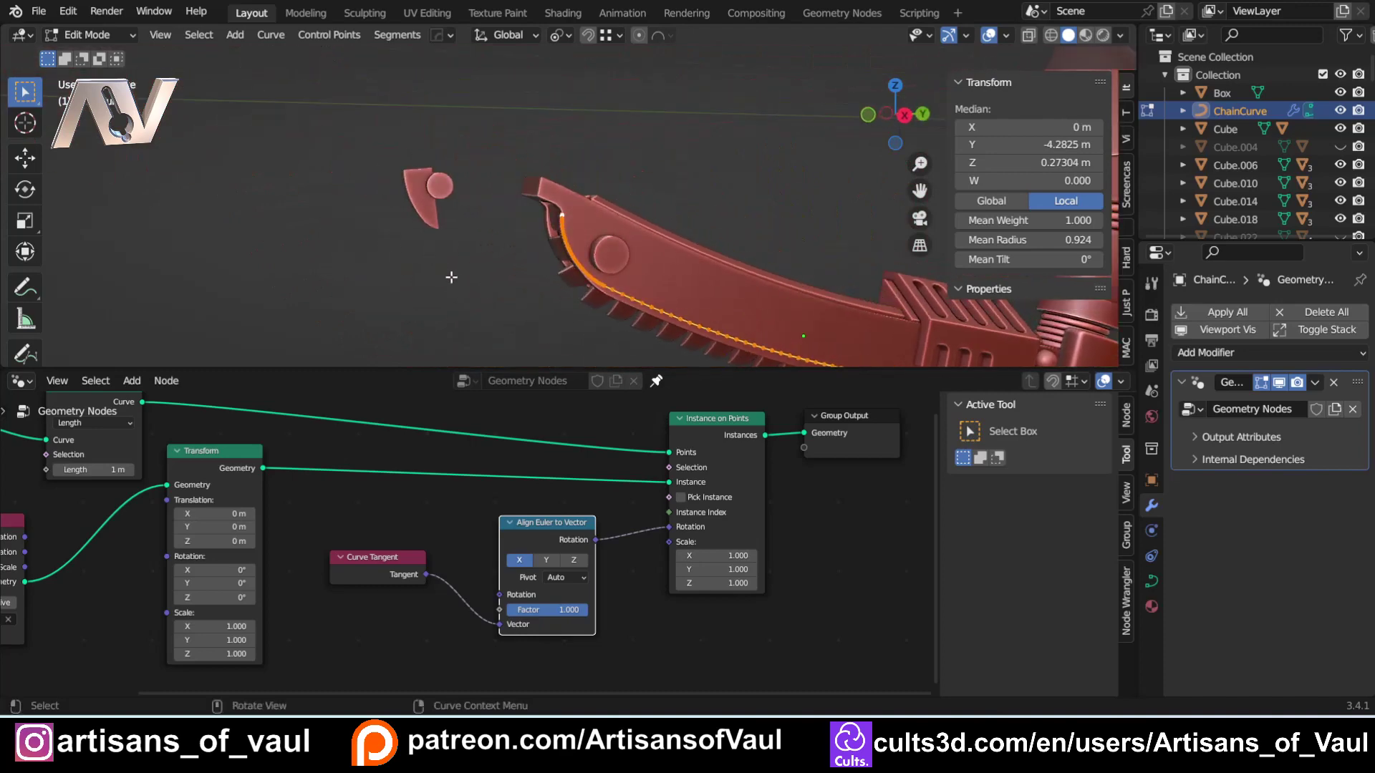
left_click(904, 116)
scroll(559, 207, "up", 1)
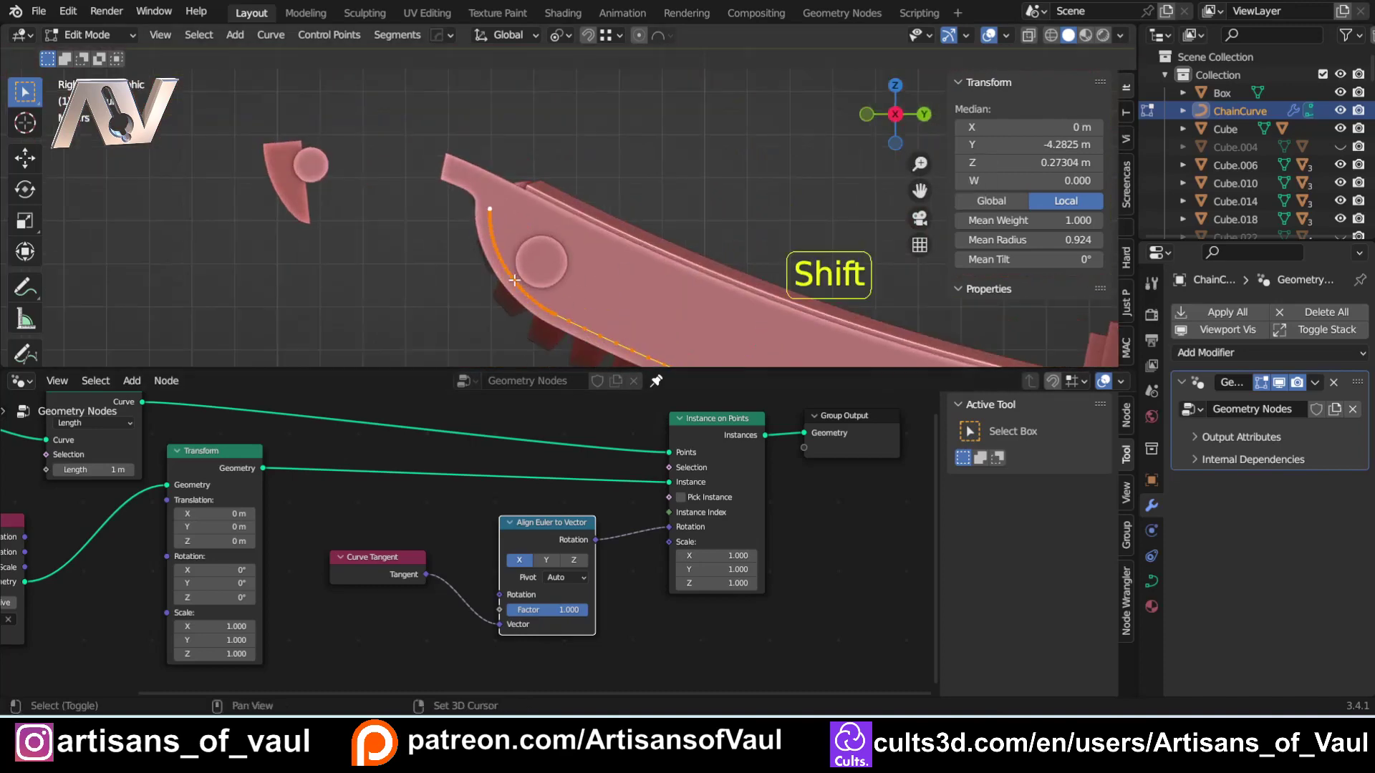
middle_click_drag(558, 215, 543, 202, "shift")
left_click(554, 559)
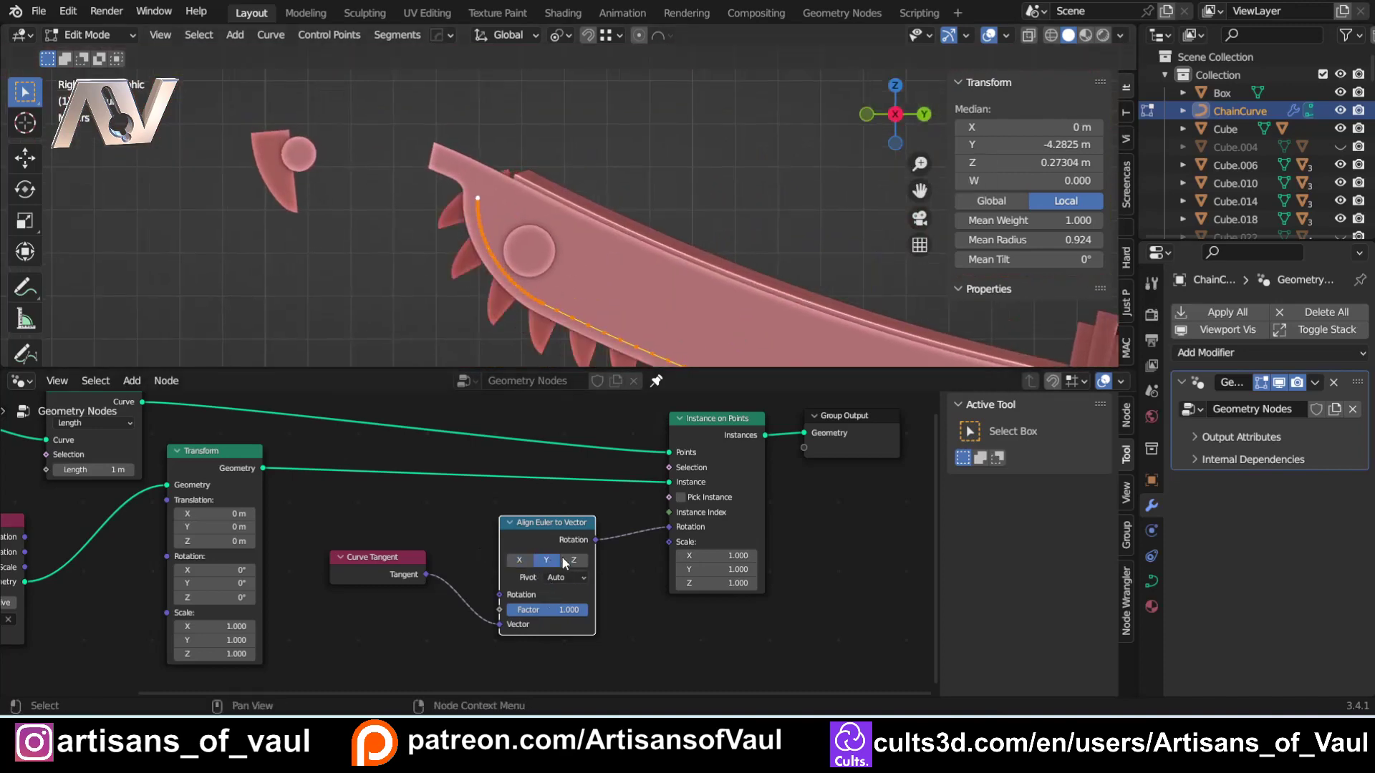
left_click(518, 562)
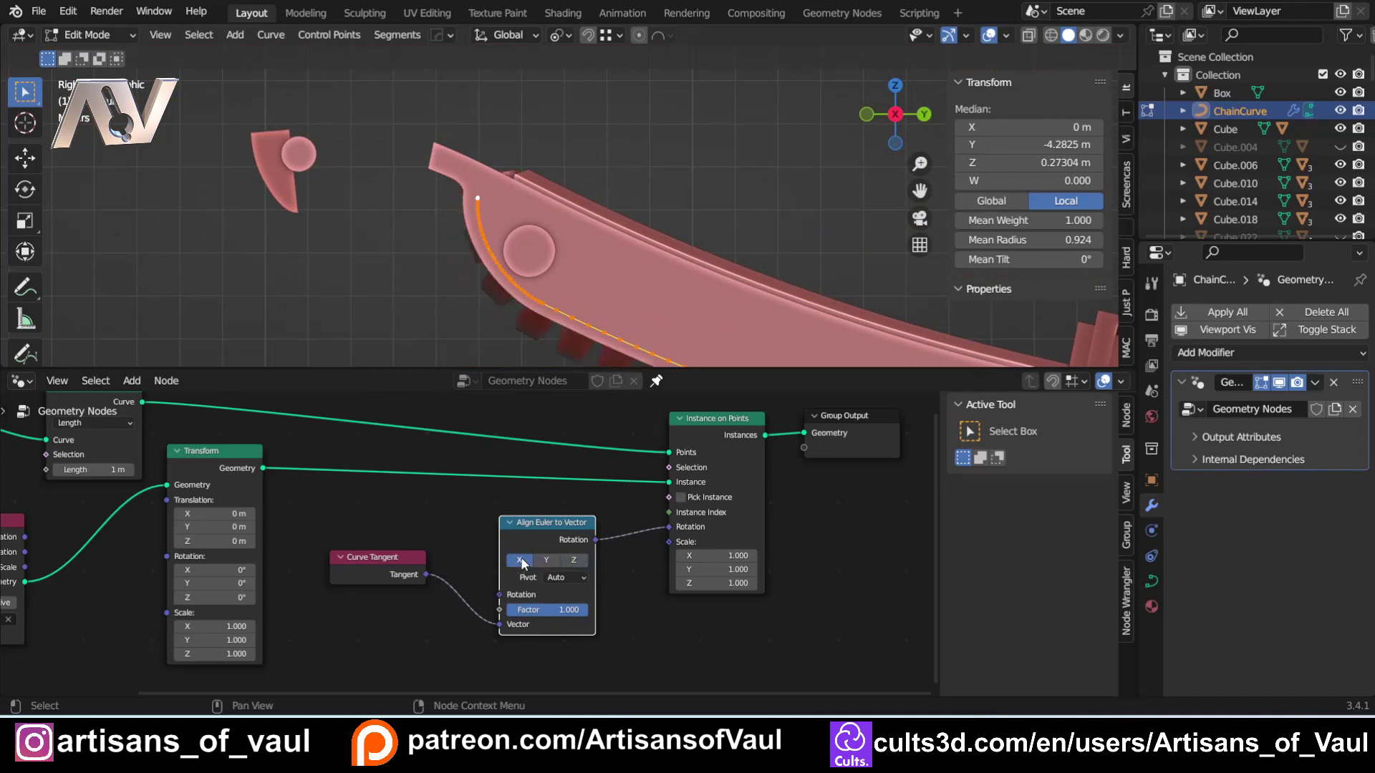
- Return to Object Mode, select the separate tooth and display its Move gizmo in Local orientation
middle_click_drag(330, 240, 536, 285, "shift")
scroll(537, 285, "up", 1)
key("Tab")
left_click(478, 198)
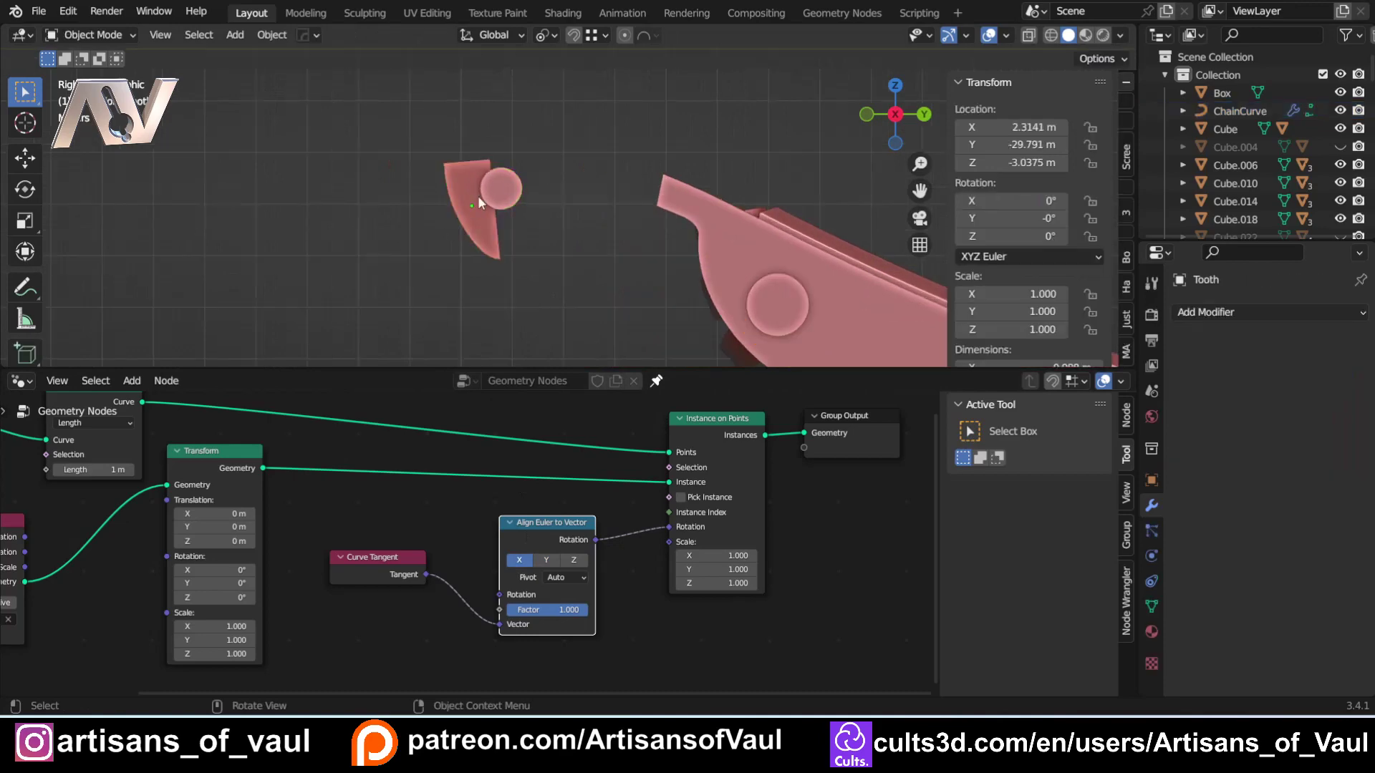
left_click(966, 35)
left_click(952, 187)
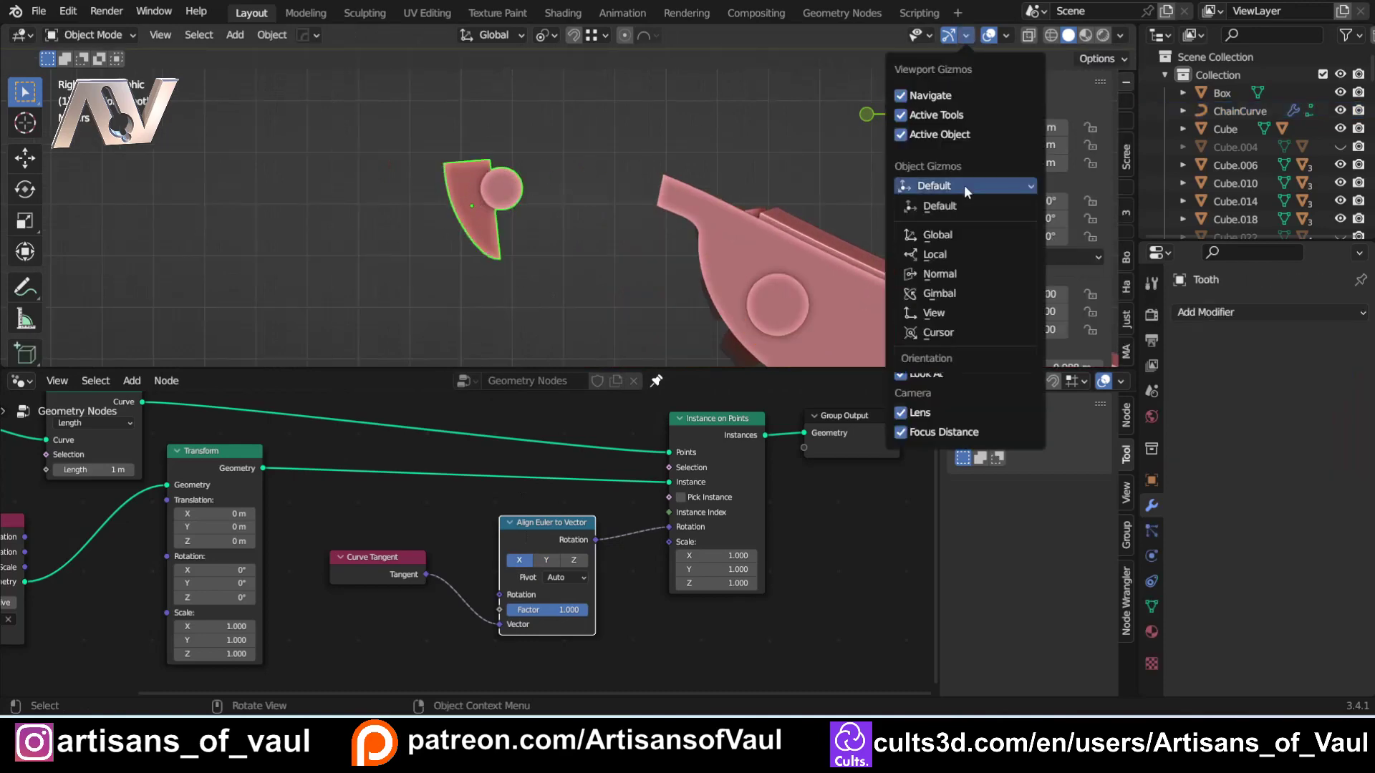
left_click(930, 255)
middle_click_drag(588, 195, 589, 208)
left_click(966, 35)
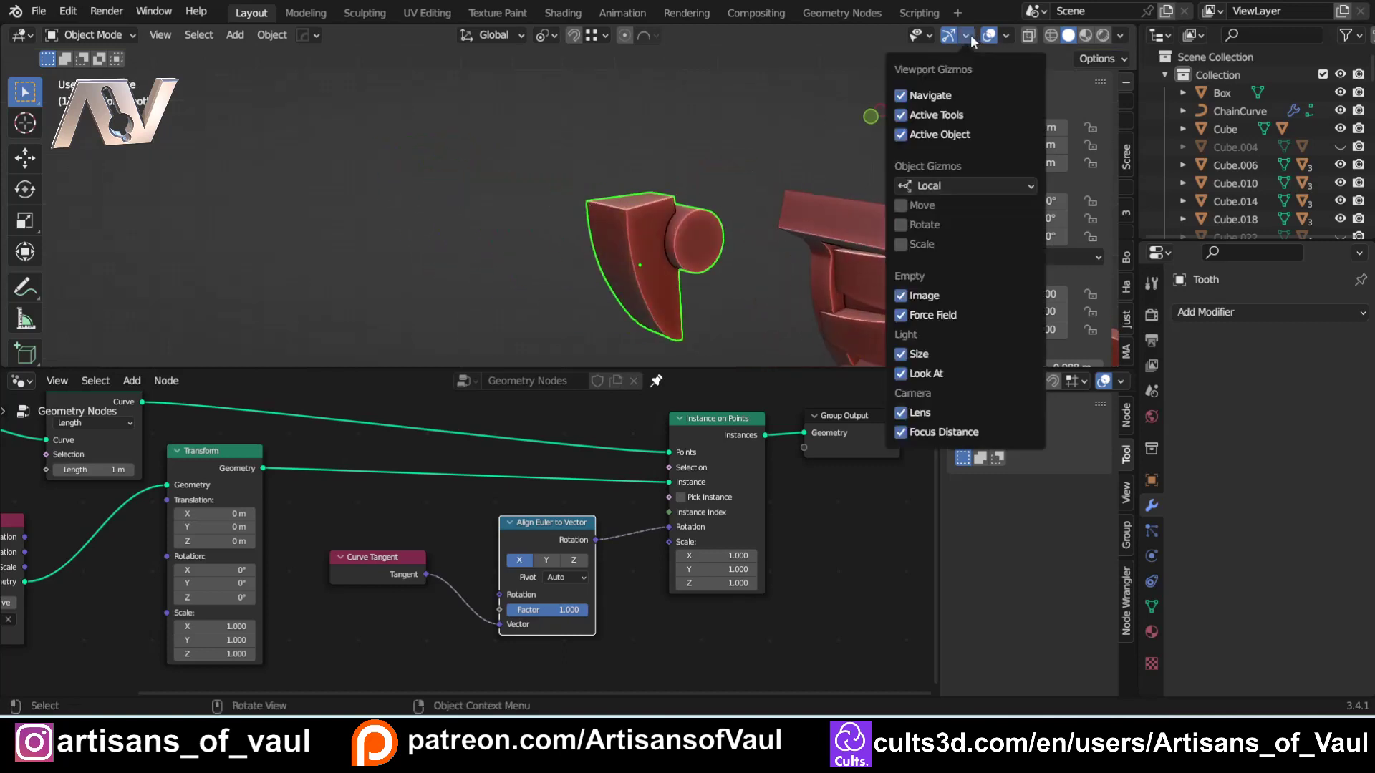
left_click(901, 205)
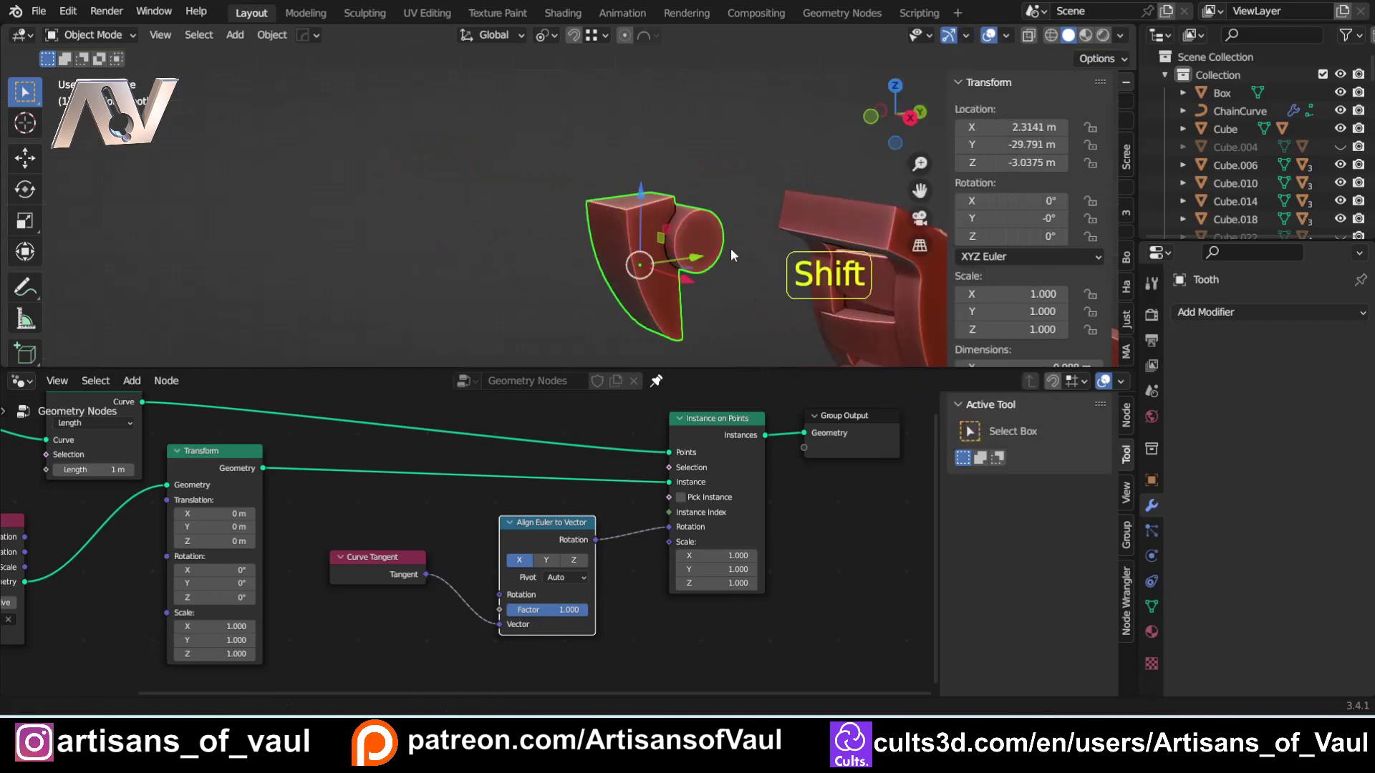
- Compare the local axes of the separate tooth with the orientation of the teeth instanced along the blade
middle_click_drag(730, 248, 539, 204)
middle_click_drag(487, 145, 556, 187, "shift")
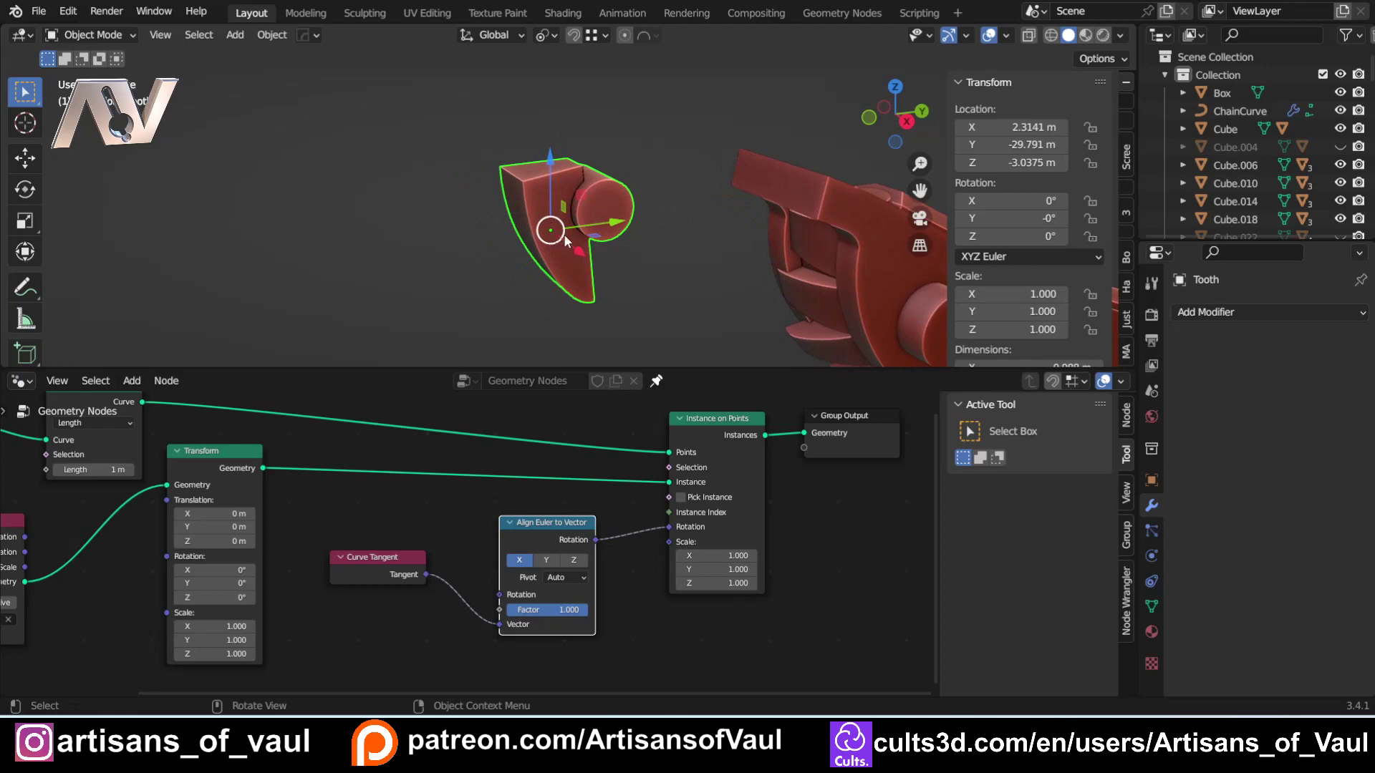
middle_click_drag(567, 241, 542, 308)
mouse_move(635, 234)
middle_mouse_down()
mouse_move(521, 243)
mouse_move(626, 216)
middle_mouse_up()
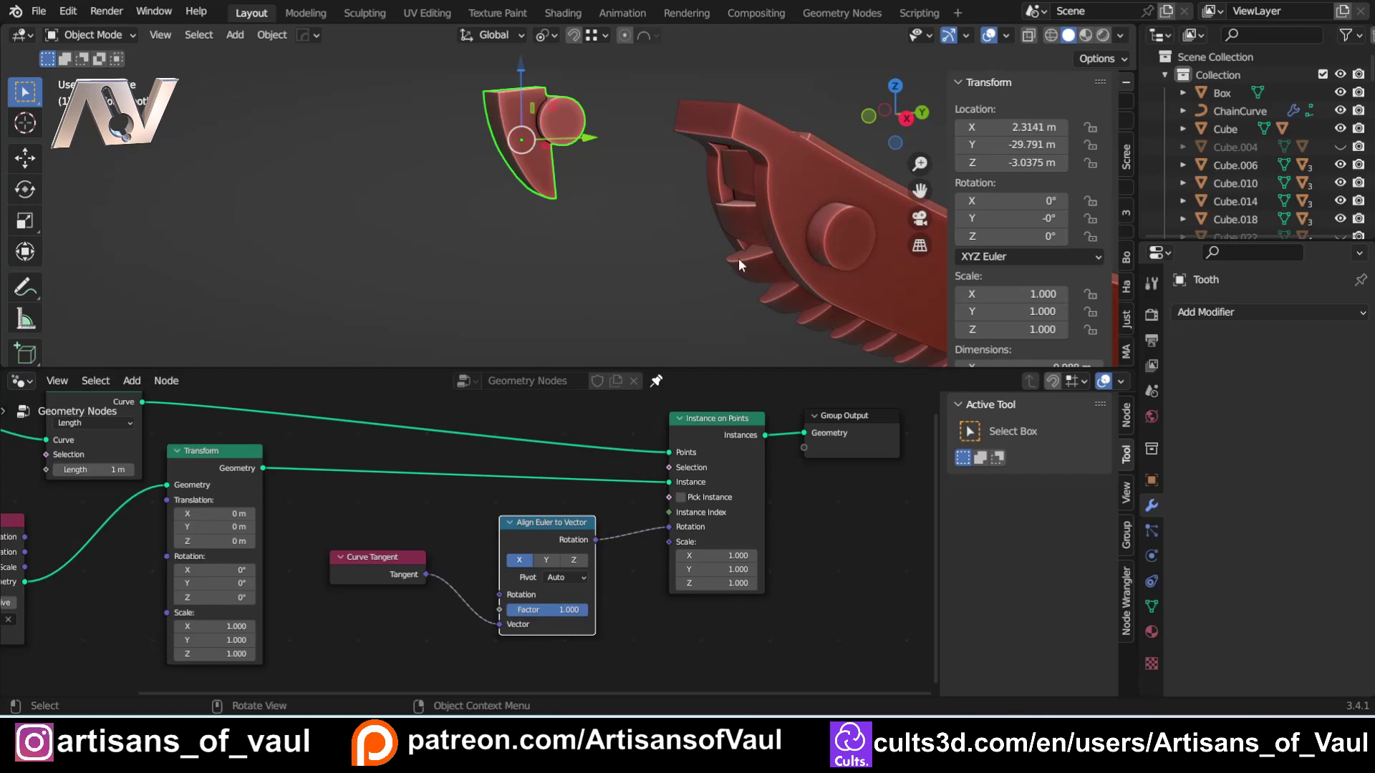
middle_click_drag(738, 258, 648, 247)
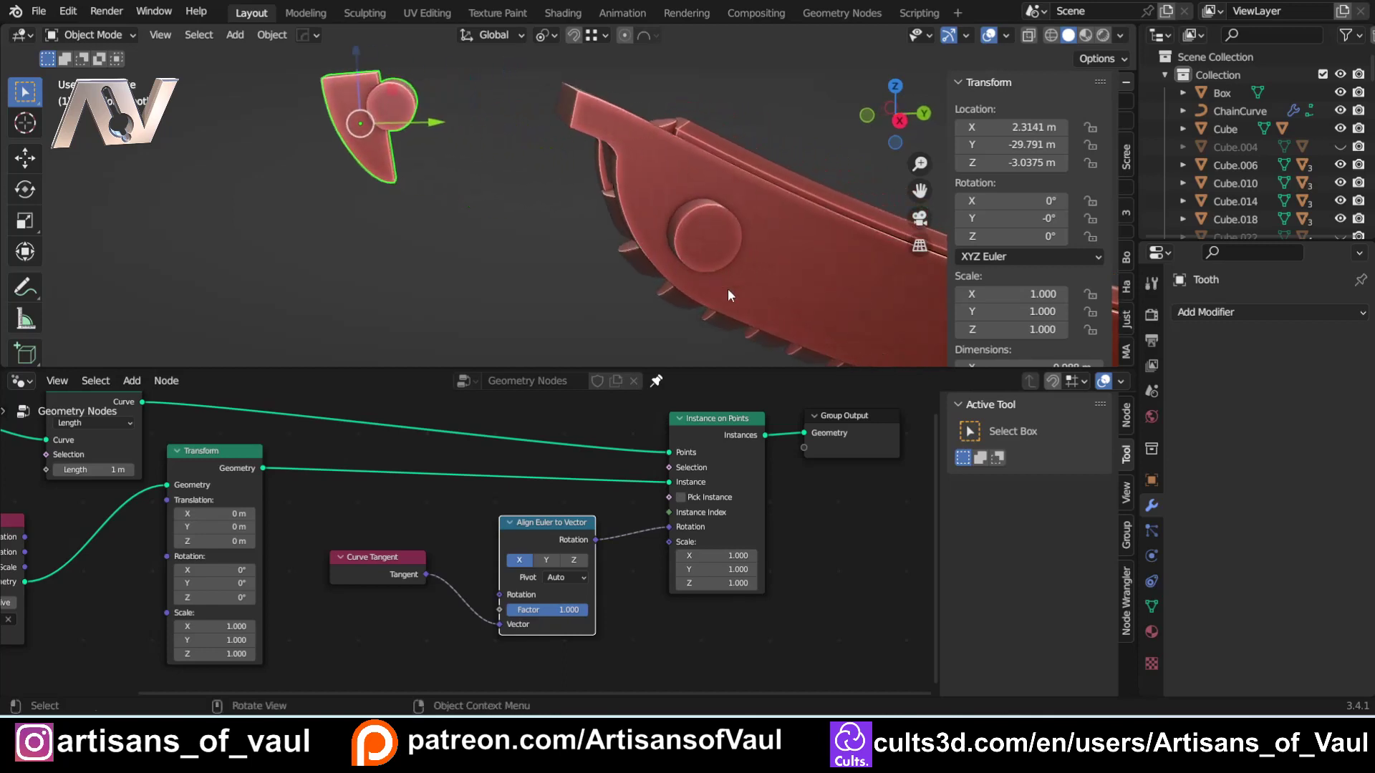
mouse_move(727, 290)
middle_mouse_down()
mouse_move(825, 308)
mouse_move(622, 278)
mouse_move(574, 327)
middle_mouse_up()
- Draw an arrow annotation on the blade showing the direction the curve runs, and return to the selection tool
left_click(25, 287)
left_click_drag(578, 293, 598, 304)
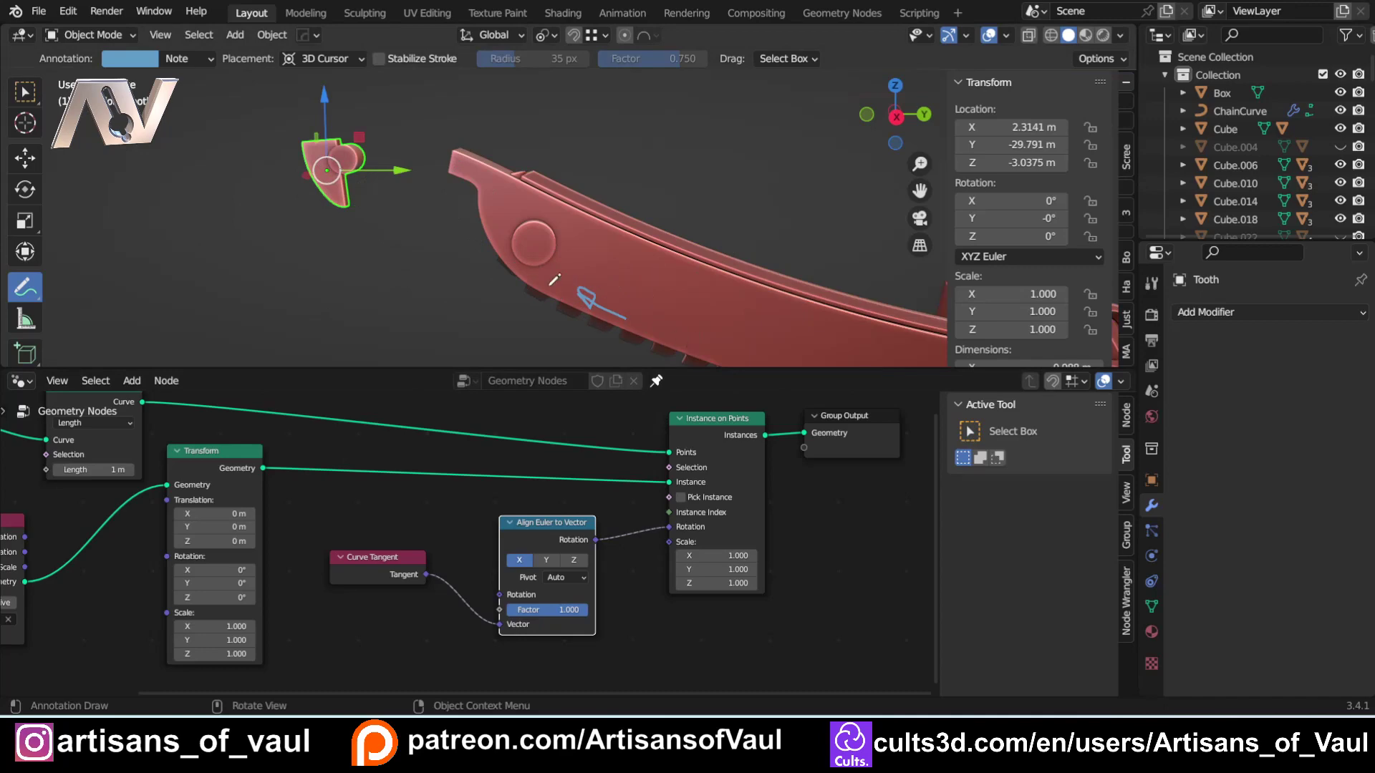
key("w")
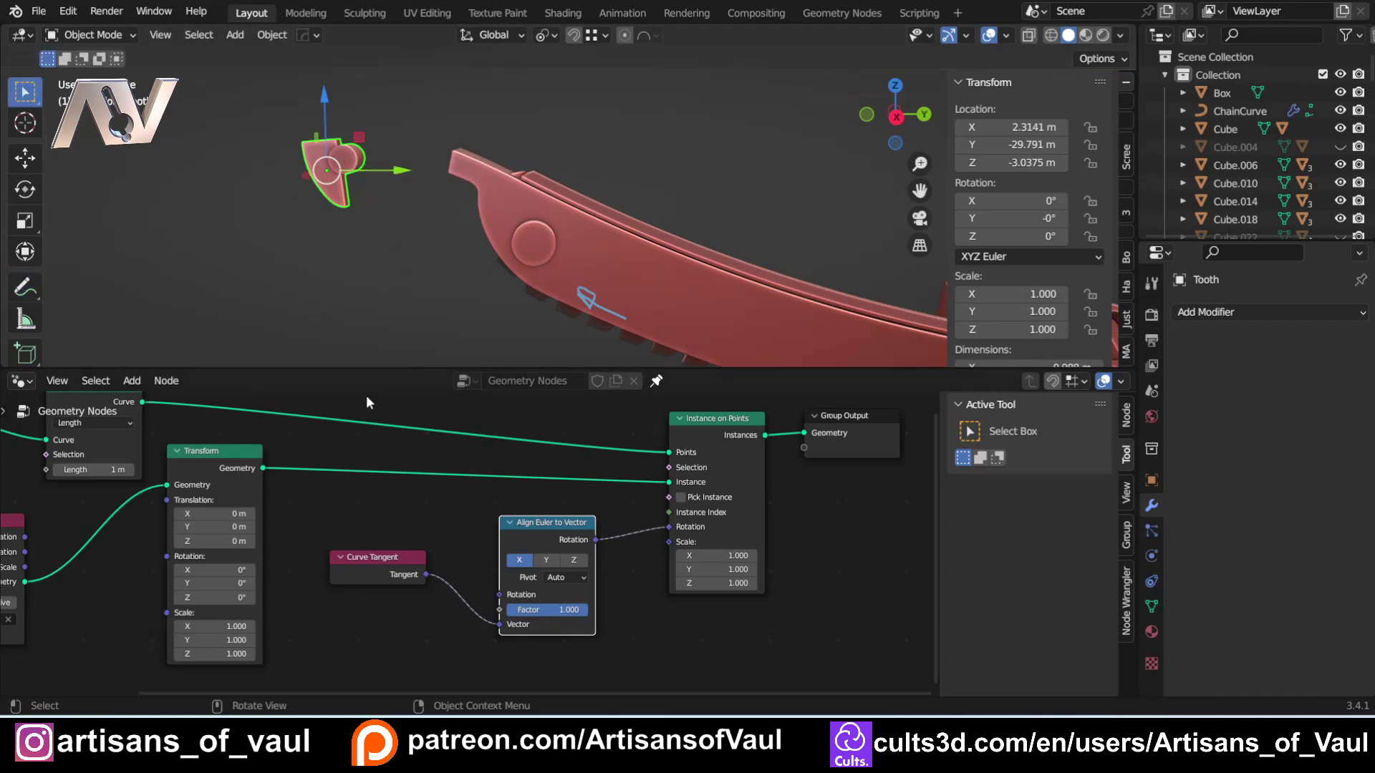
- Set the Align Euler to Vector axis to Y and undo the arrow annotation
left_click(546, 560)
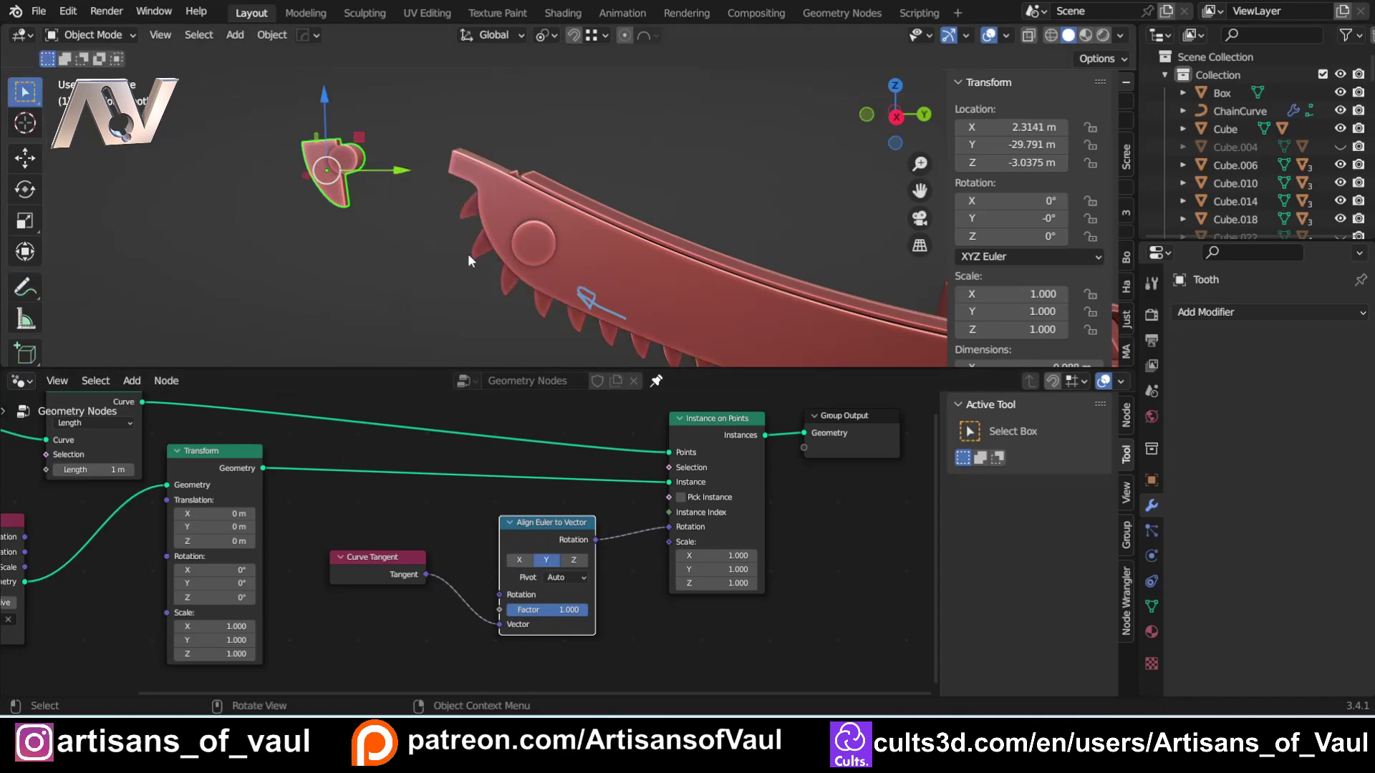
key("ctrl+z")
key("ctrl+z")
key("ctrl+z")
left_click(552, 560)
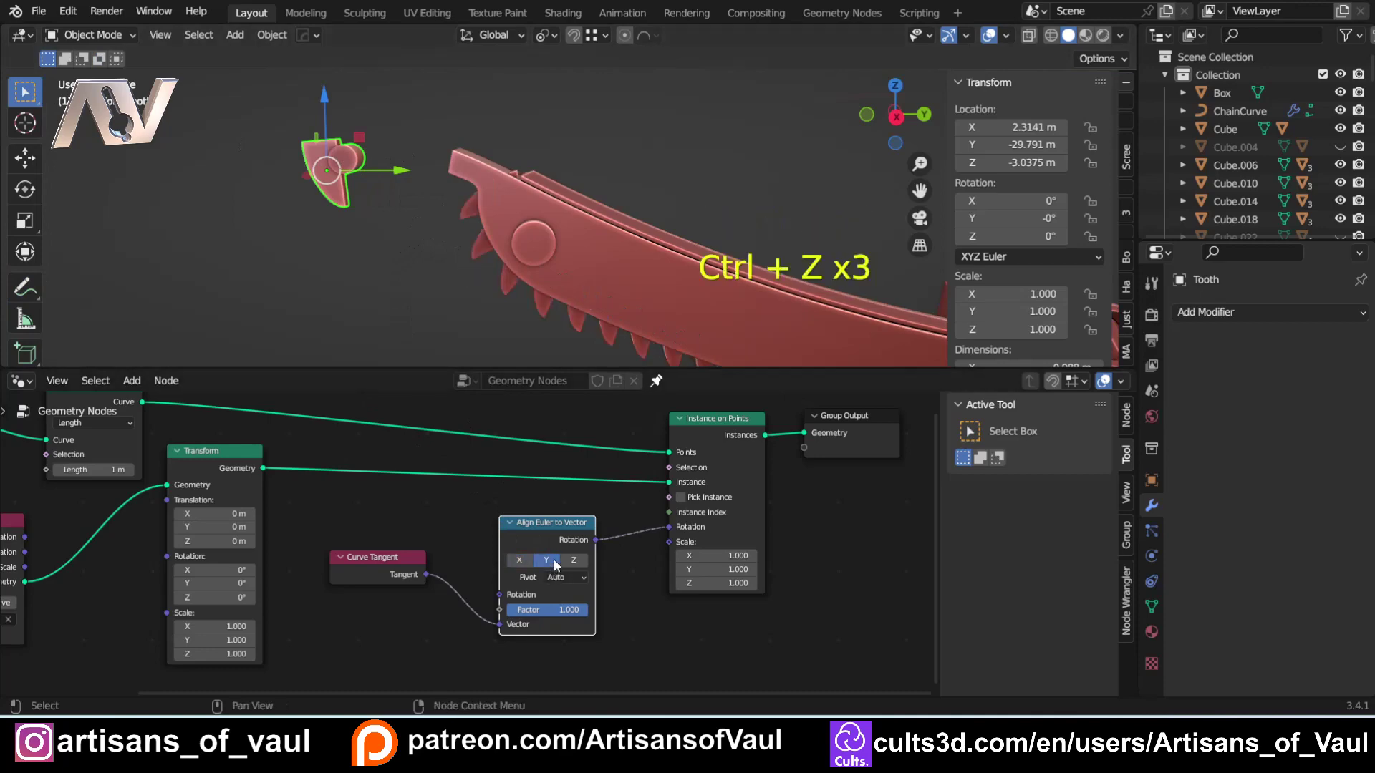
- Set the Transform node's Z translation to -0.4 m to shift the teeth relative to the blade
scroll(409, 290, "down", 2)
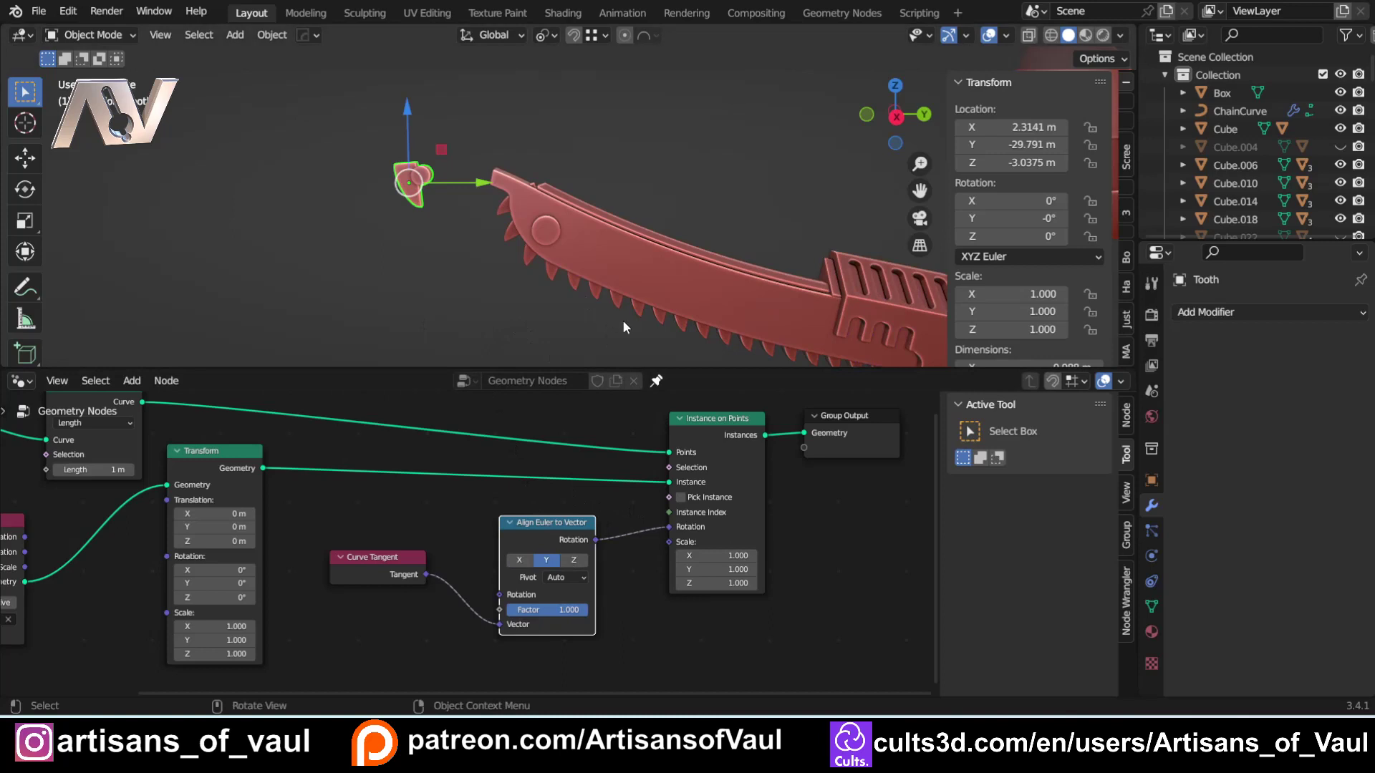
middle_click_drag(621, 320, 398, 316)
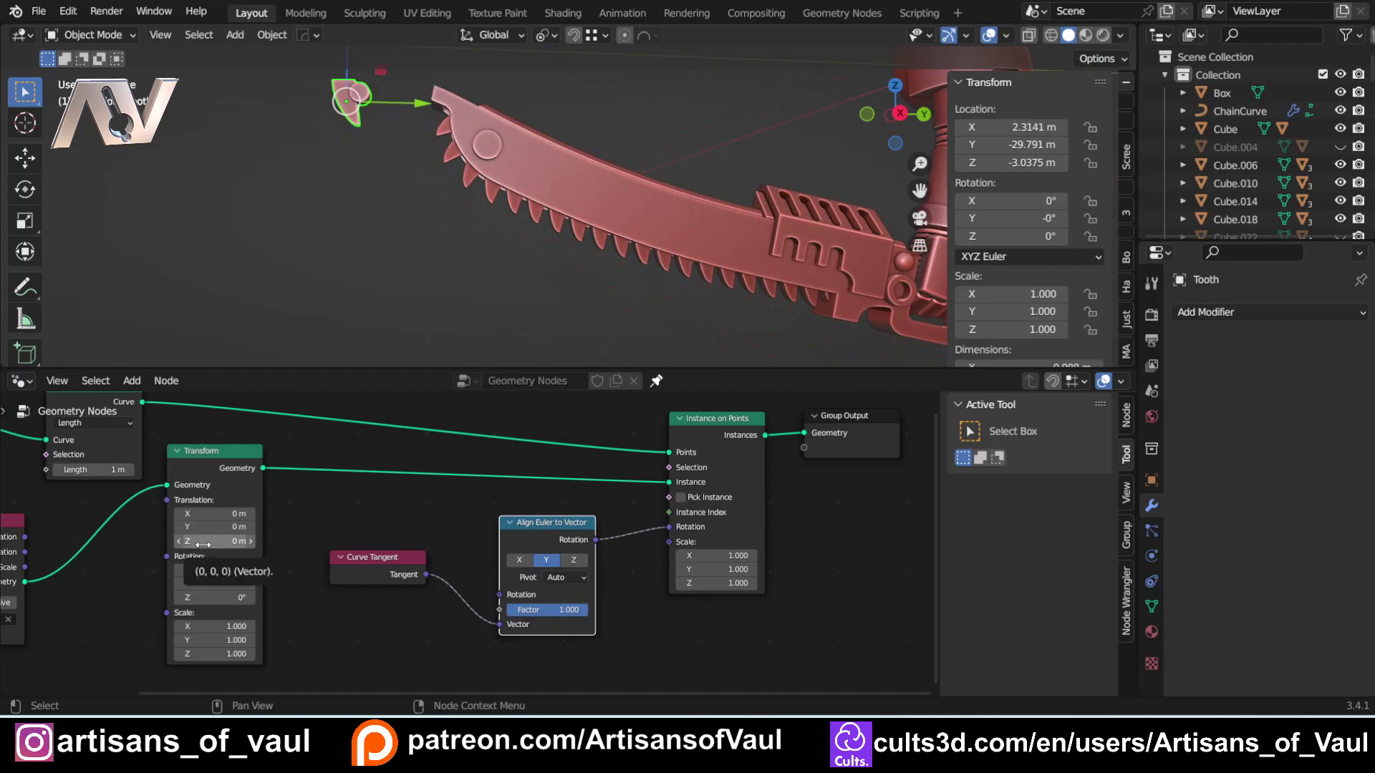
mouse_move(203, 544)
left_mouse_down()
mouse_move(162, 544)
mouse_move(189, 544)
left_mouse_up()
- Set the Resample Curve length to 1.2 m to space the teeth farther apart
middle_click_drag(418, 289, 351, 237)
scroll(351, 236, "up", 2)
middle_click_drag(213, 435, 317, 504, "shift")
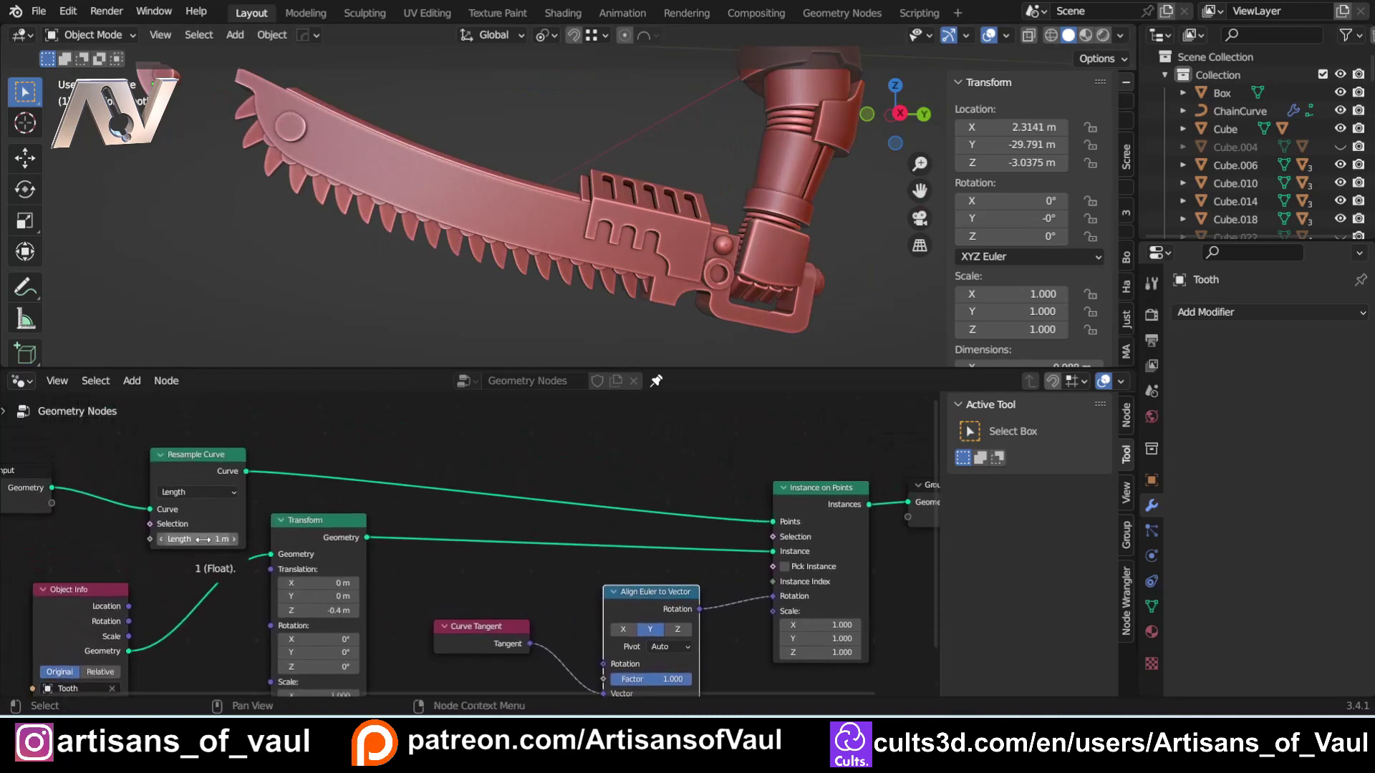
mouse_move(200, 539)
left_mouse_down()
mouse_move(233, 538)
mouse_move(218, 539)
left_mouse_up()
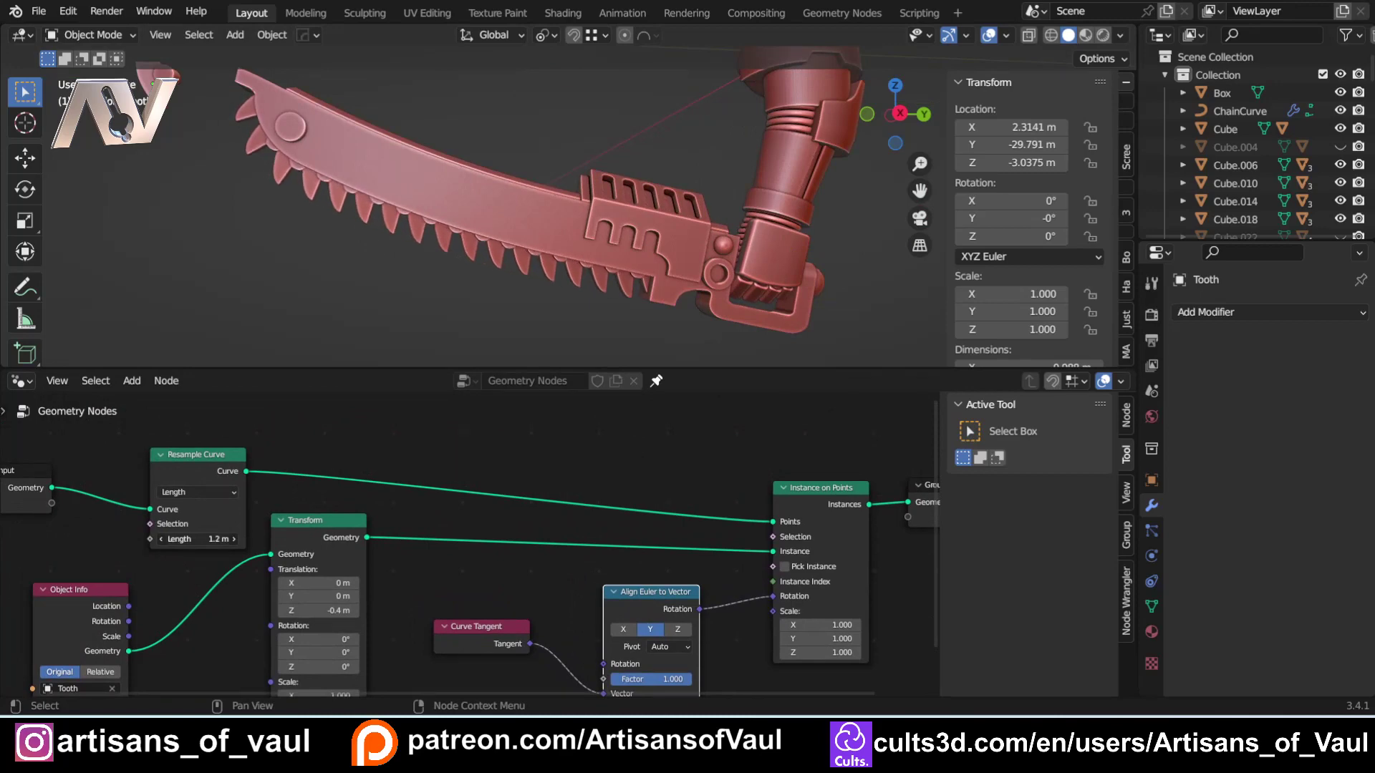
- Check the teeth nearest the handle and select the ChainCurve object
scroll(656, 281, "up", 3)
middle_click_drag(672, 291, 656, 231, "shift")
left_click(677, 269)
scroll(631, 227, "down", 2)
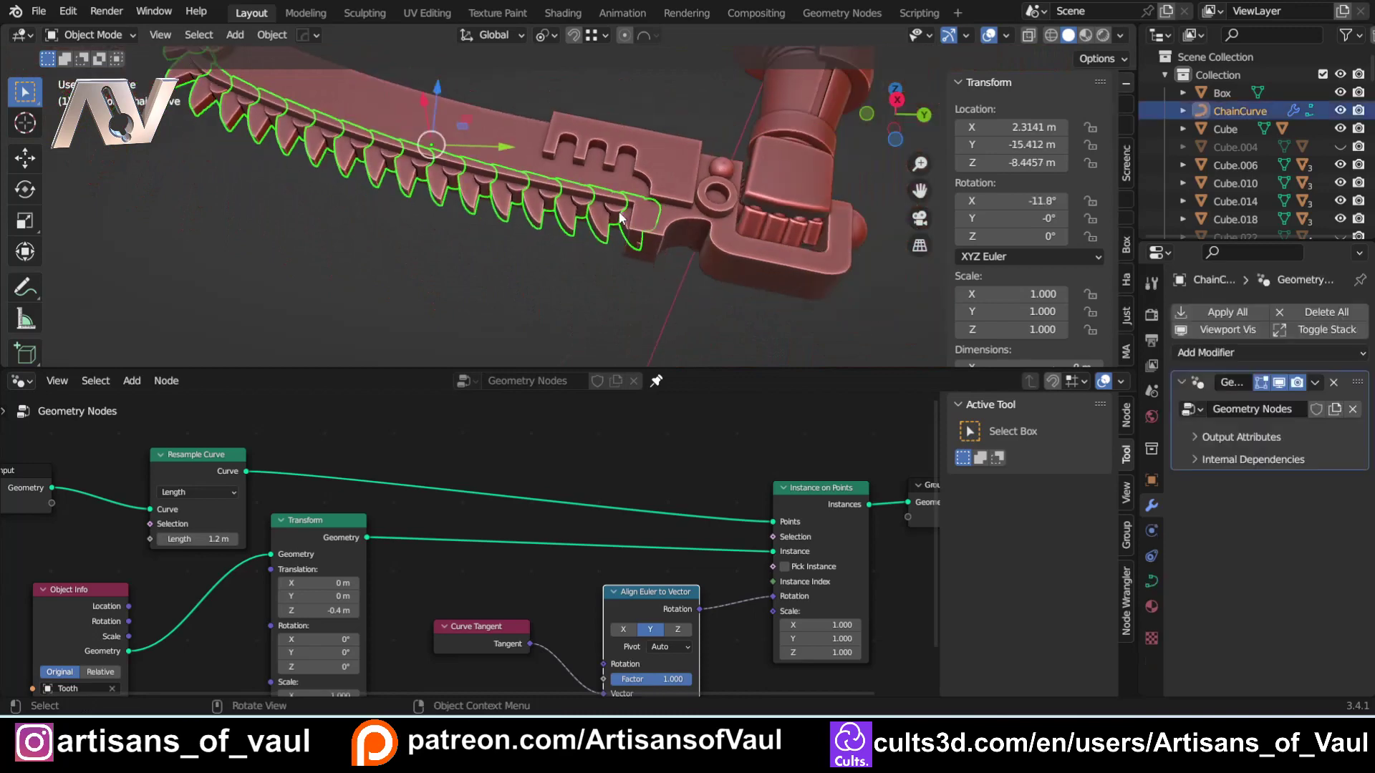
- Enter Edit Mode on the ChainCurve and delete its end control point nearest the handle
middle_click_drag(634, 208, 553, 226)
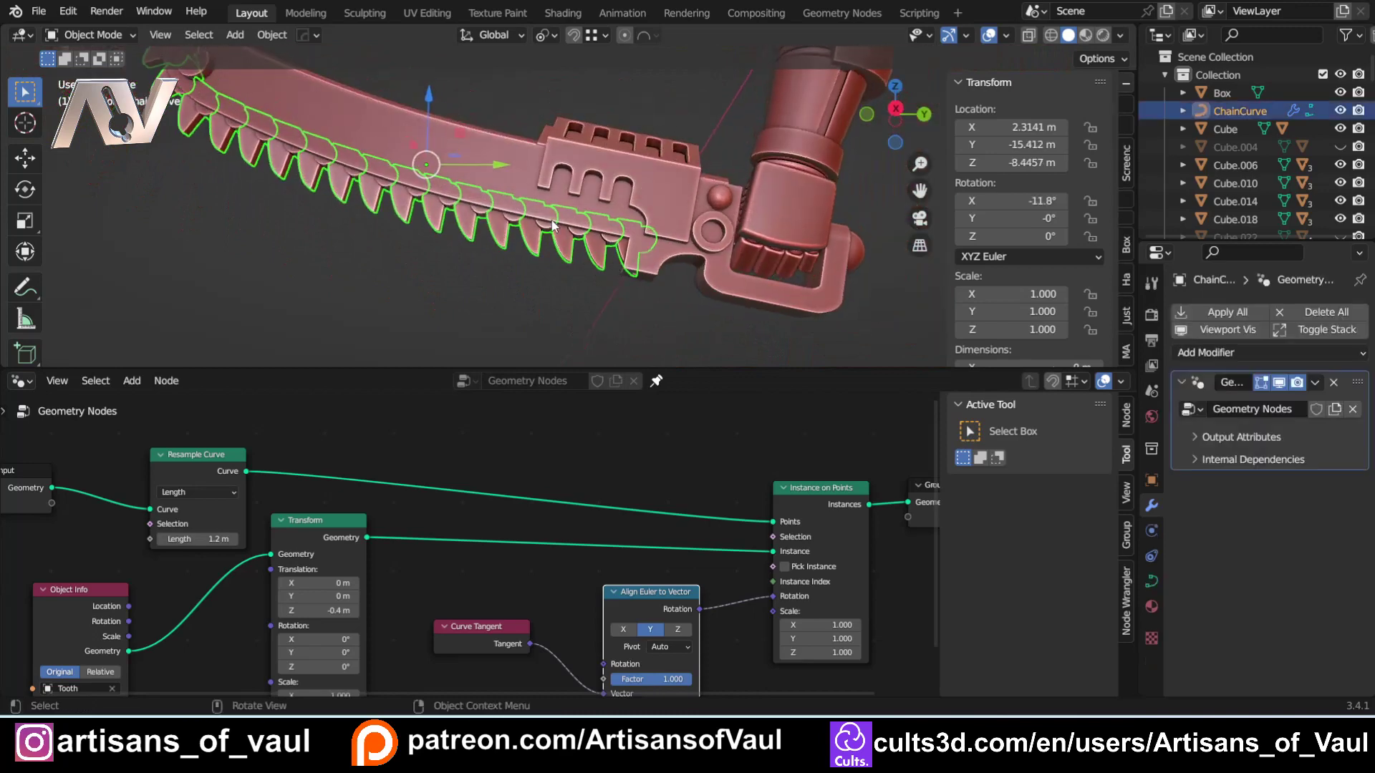
key("Tab")
scroll(729, 258, "up", 5)
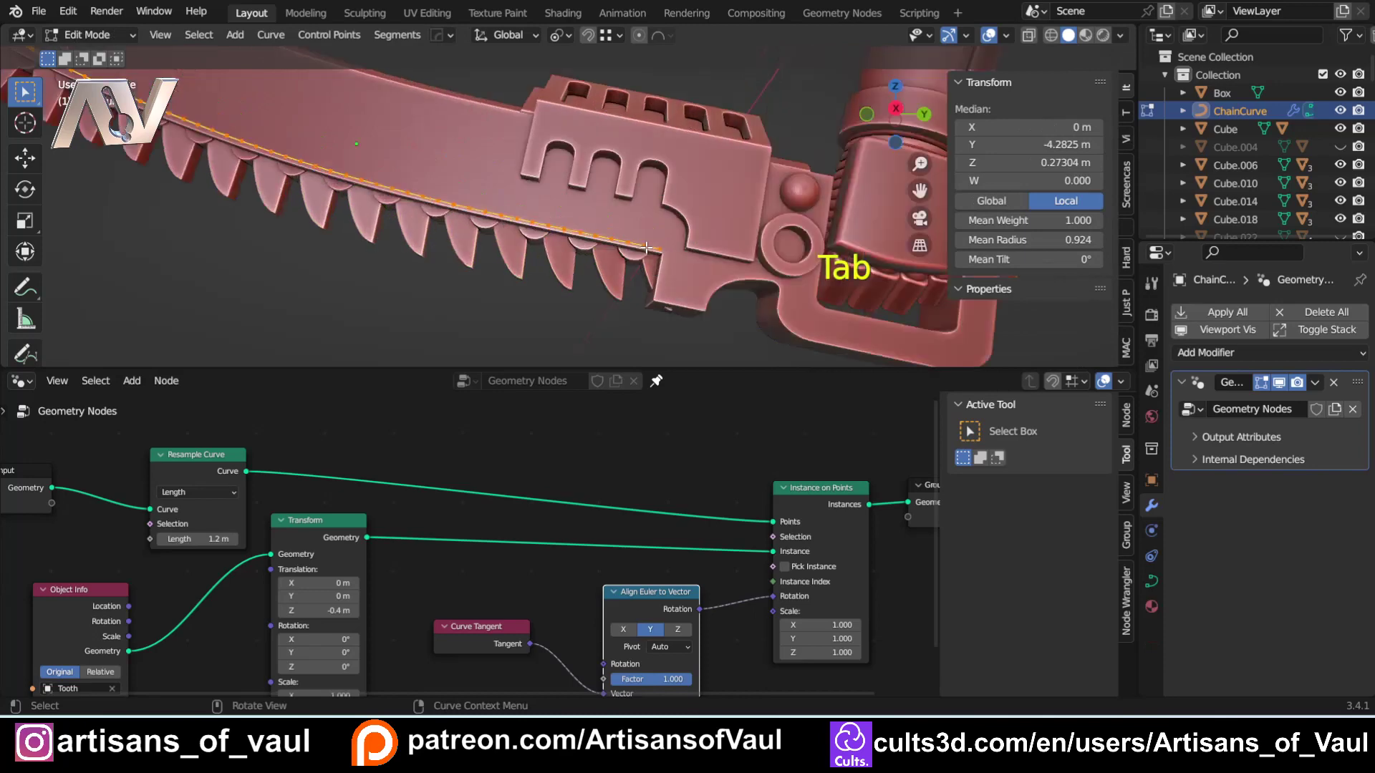
middle_click_drag(729, 258, 610, 199, "shift")
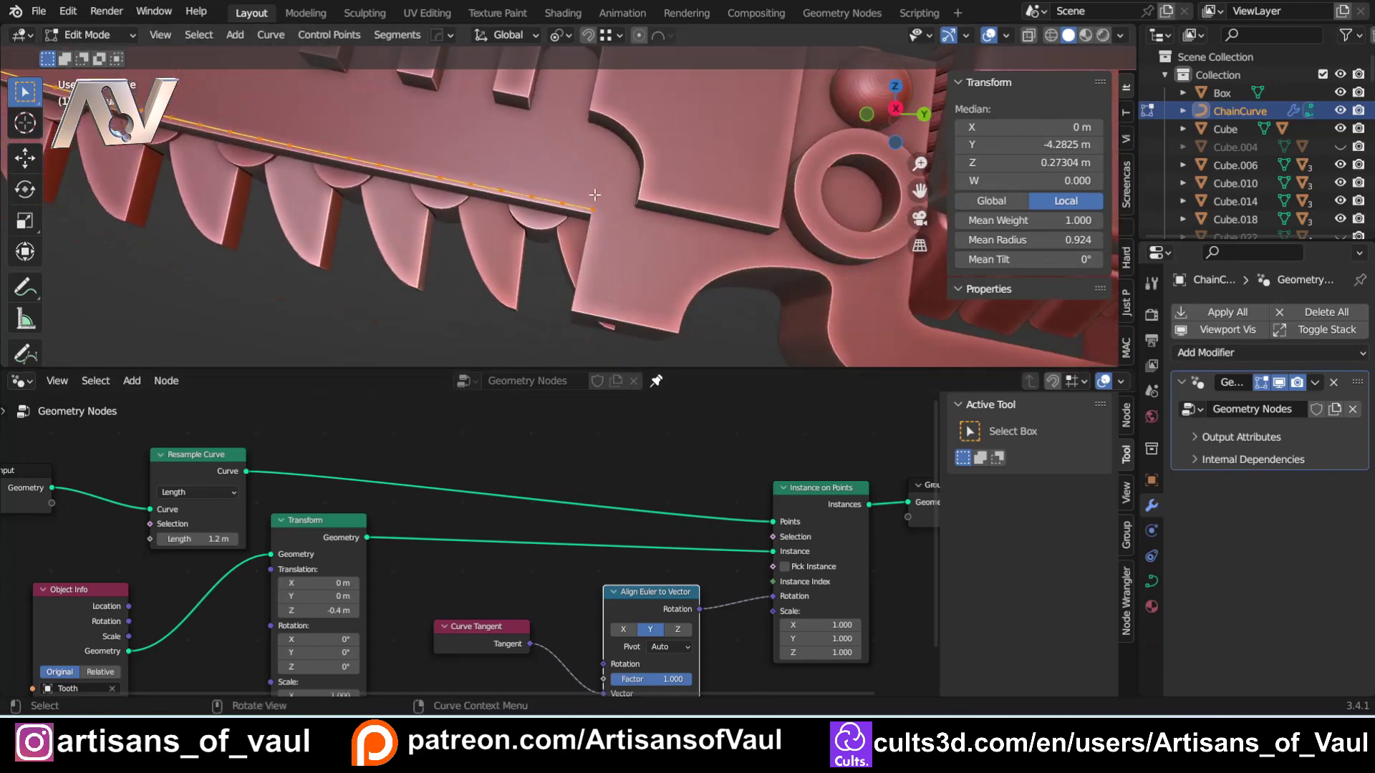
scroll(582, 200, "down", 3)
mouse_move(565, 192)
middle_mouse_down()
mouse_move(577, 221)
mouse_move(568, 207)
middle_mouse_up()
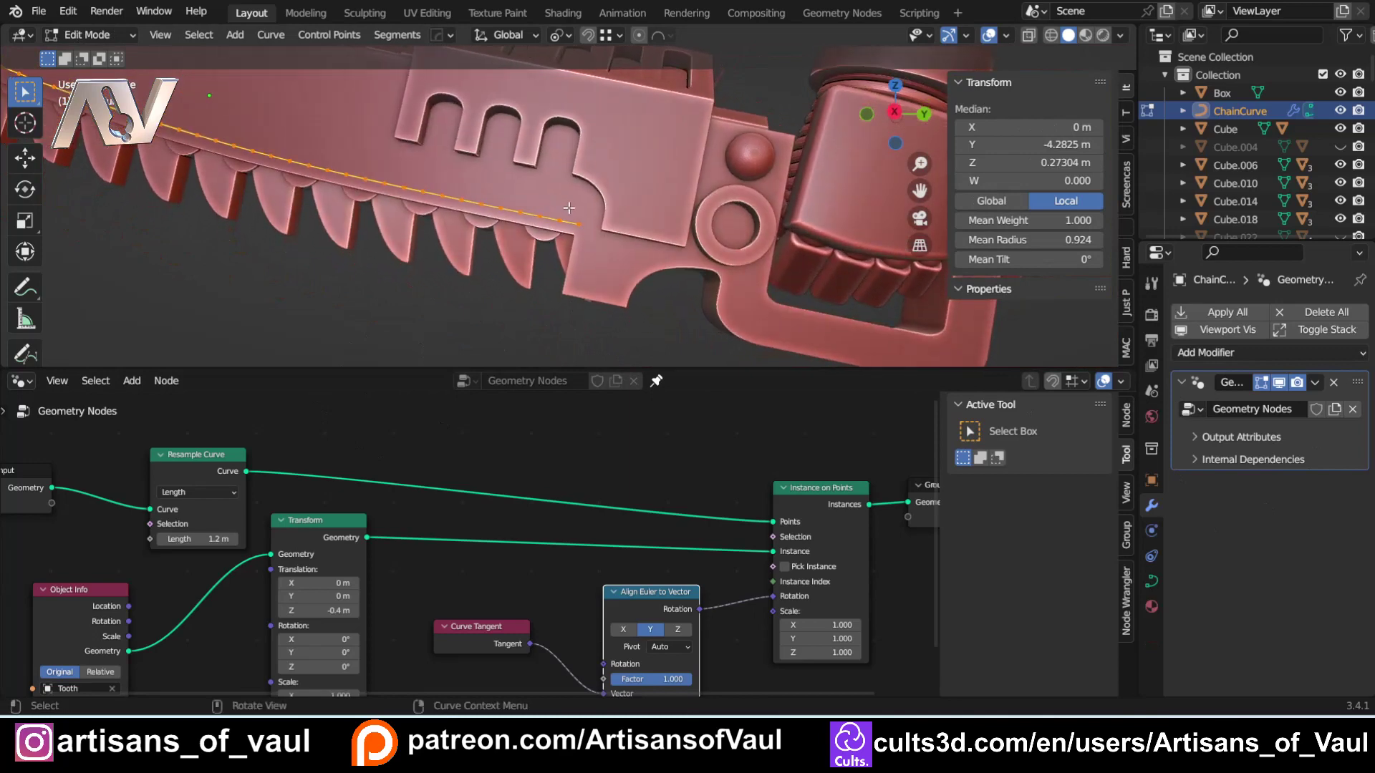
left_click(578, 224)
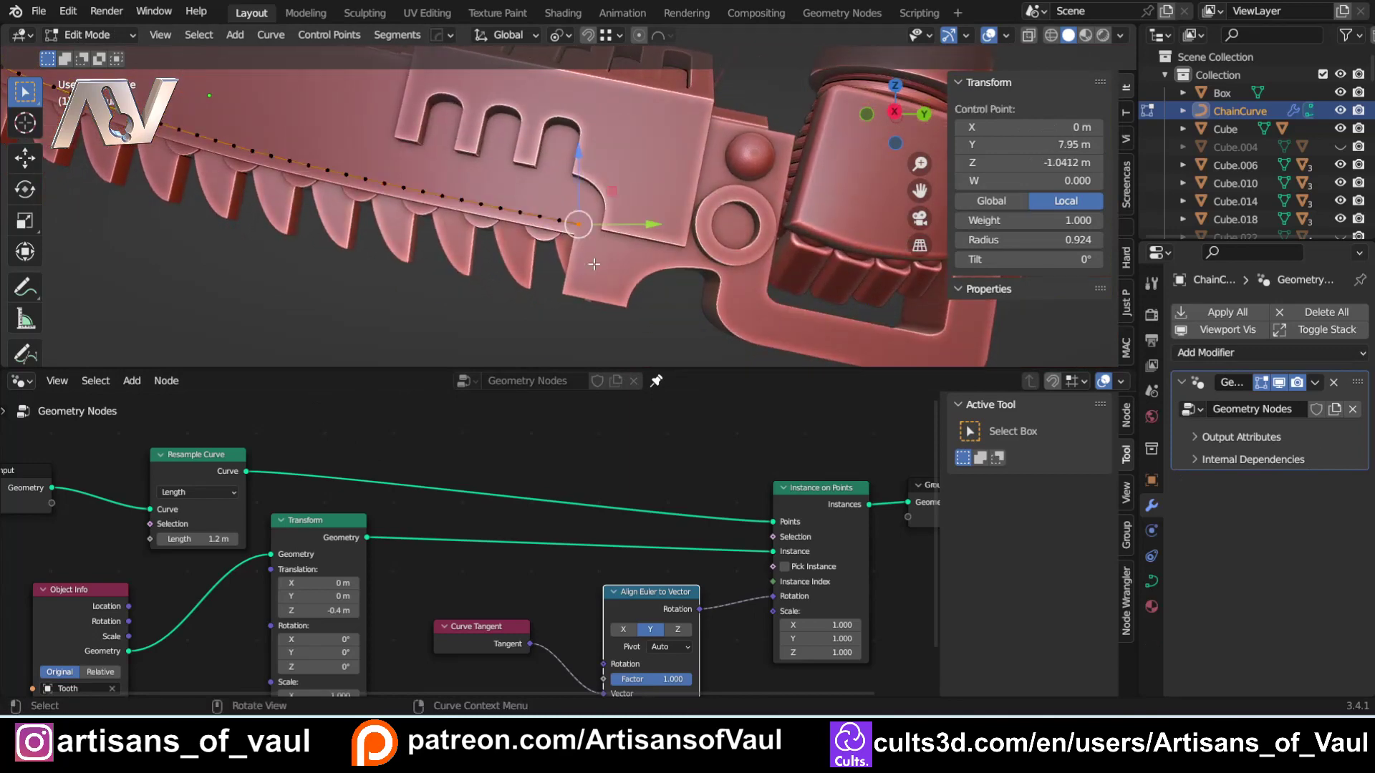
key("x")
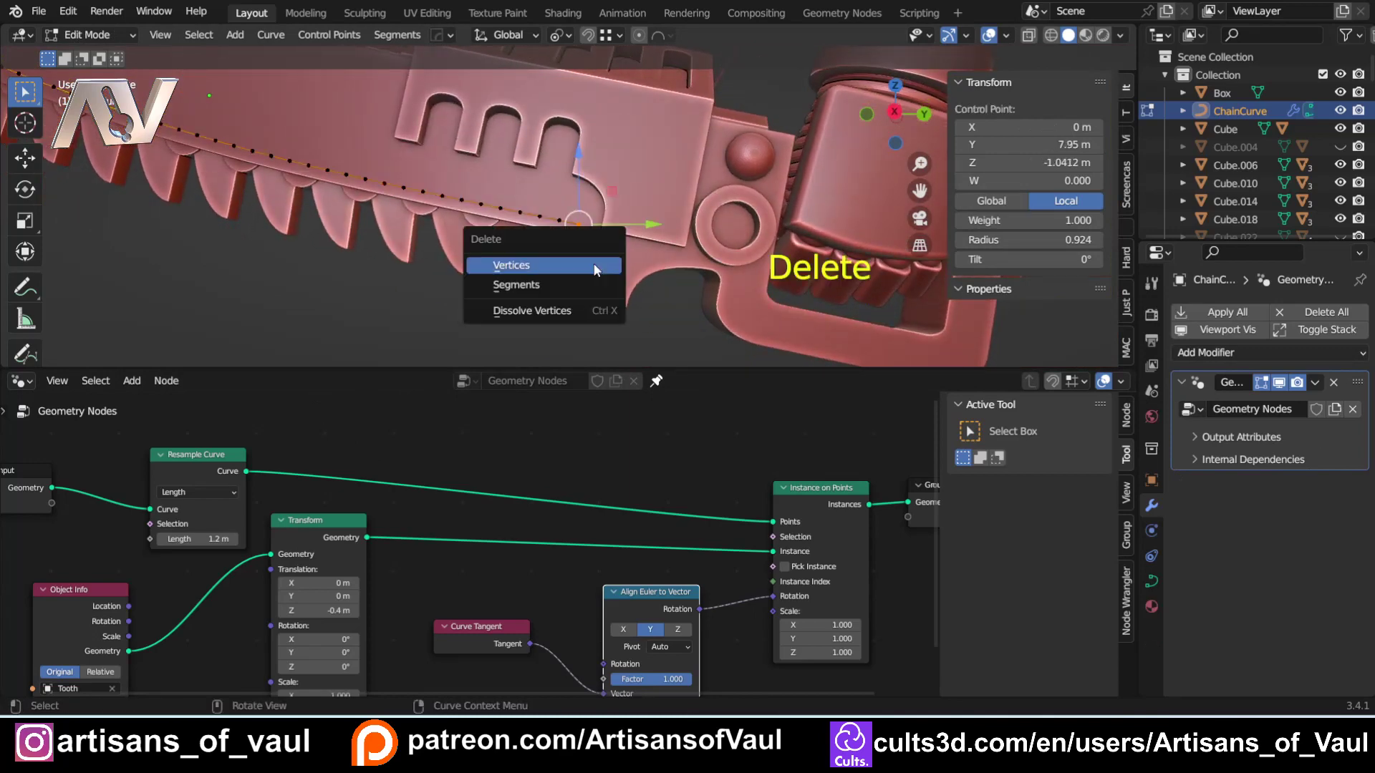
left_click(595, 269)
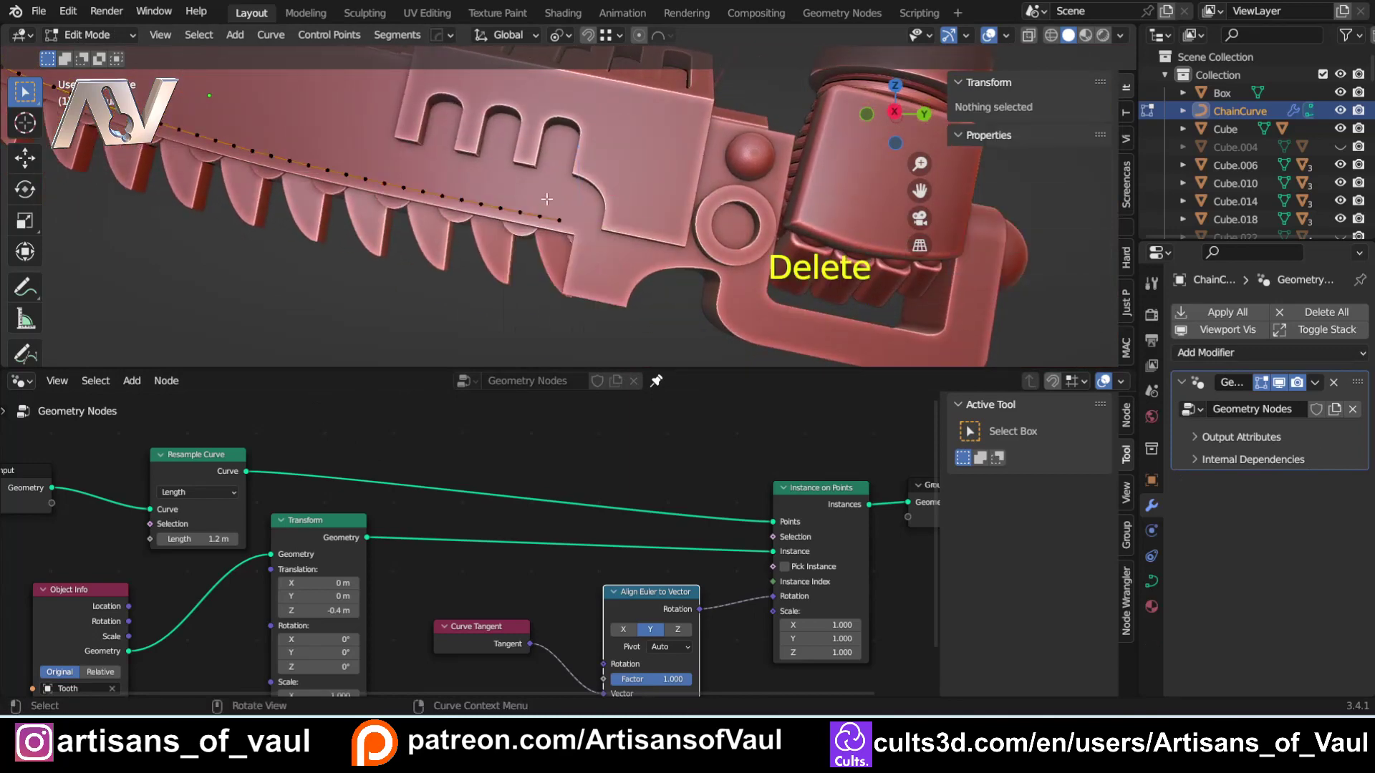
- Delete the next control point at the ChainCurve's handle end and return to Object Mode
left_click(559, 220)
key("x")
left_click(587, 246)
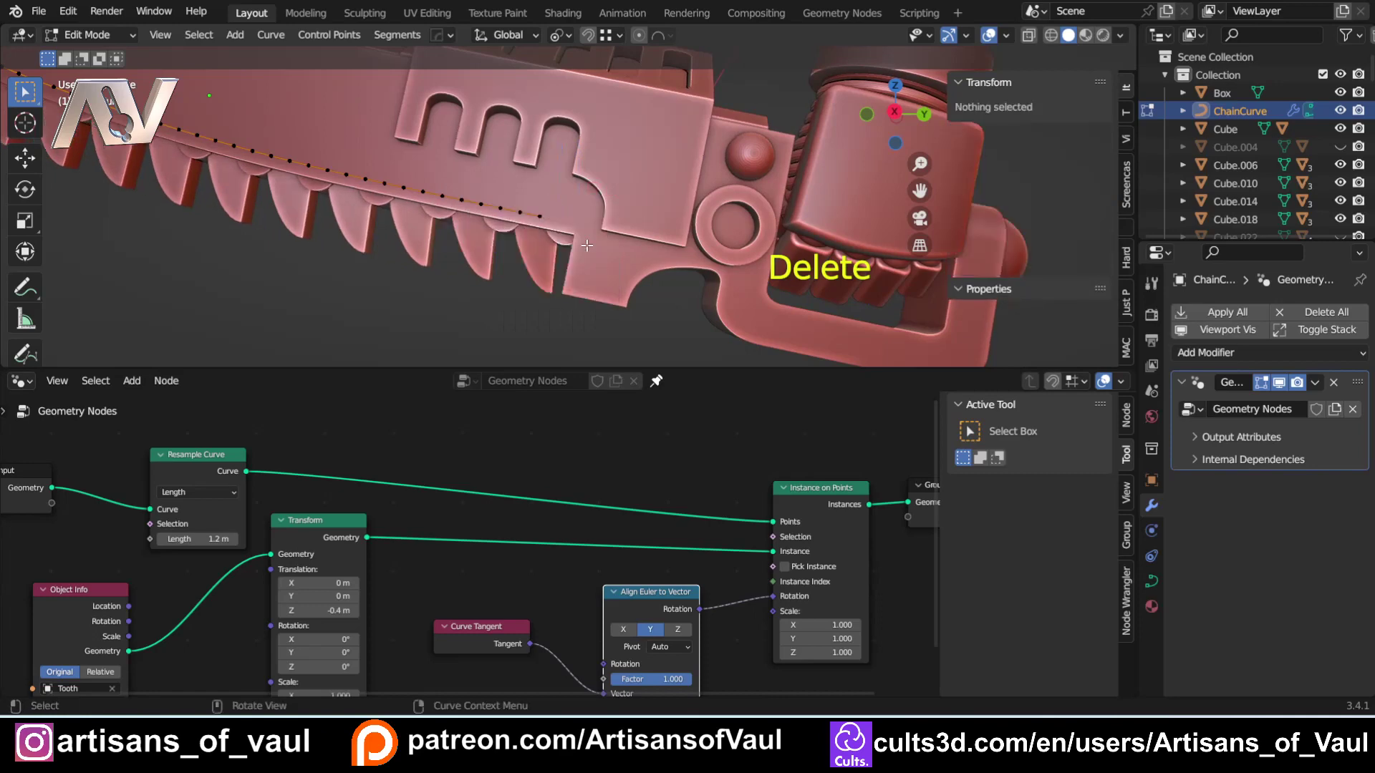
scroll(509, 205, "down", 4)
middle_click_drag(458, 196, 472, 303, "shift")
key("Tab")
left_click(465, 174)
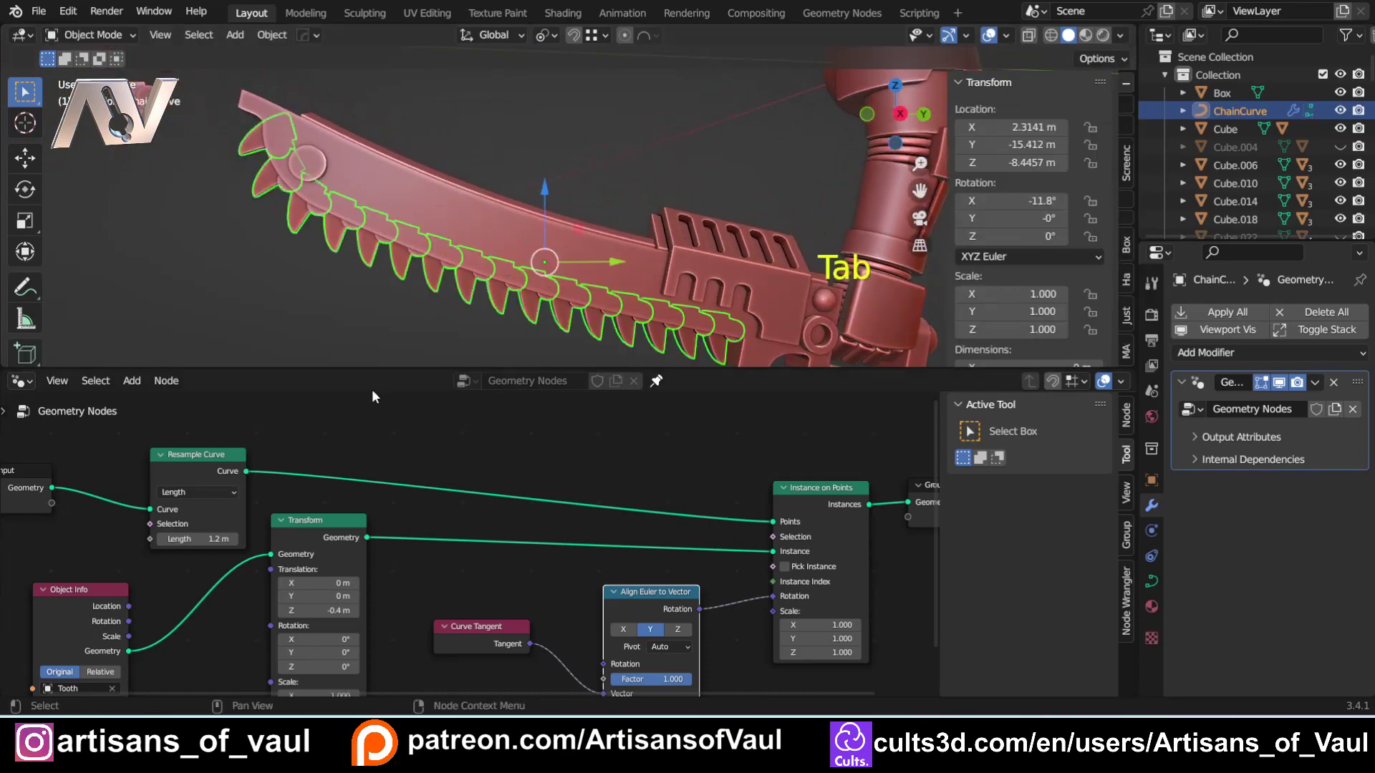
- Enlarge the 3D viewport, deselect the curve and inspect the full row of teeth, ending in the right orthographic view
left_click_drag(380, 369, 389, 686)
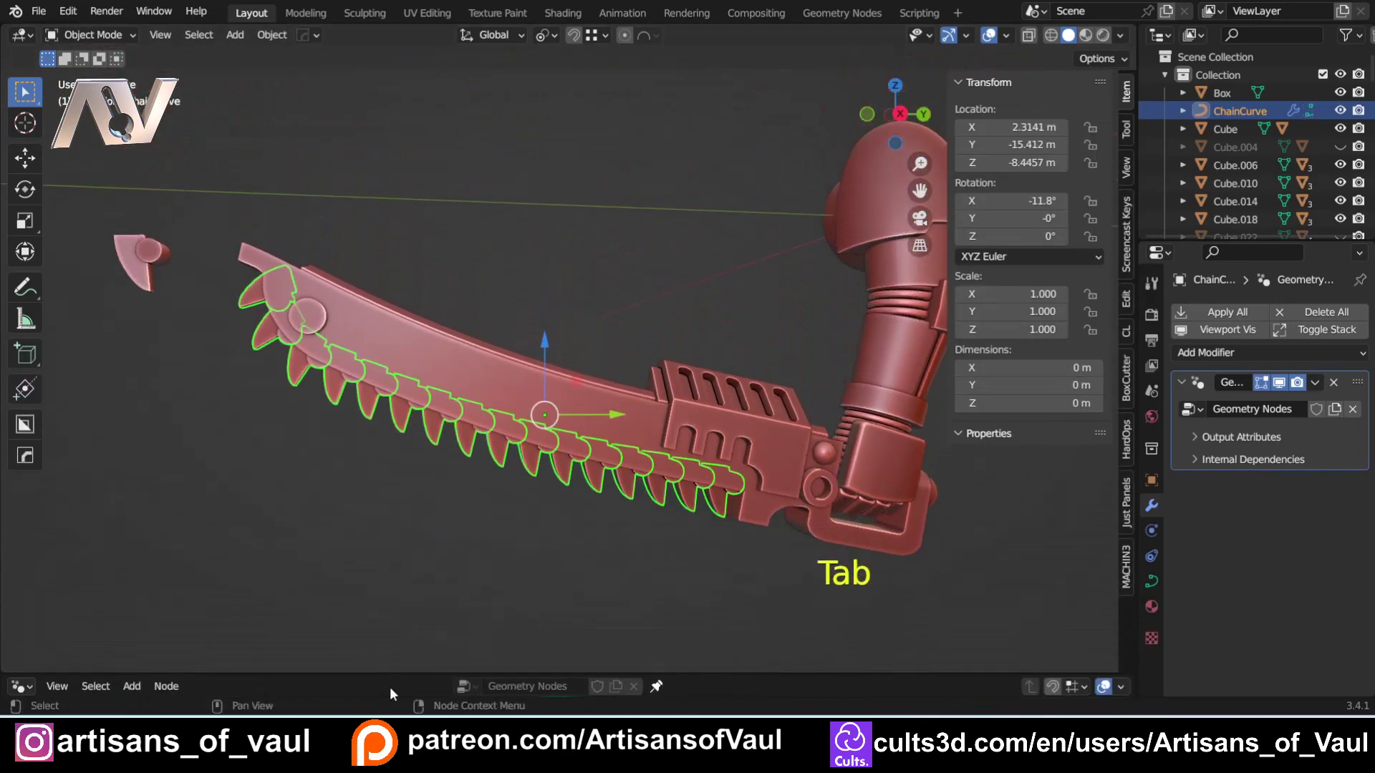
left_click(388, 447)
middle_click_drag(388, 446, 277, 318)
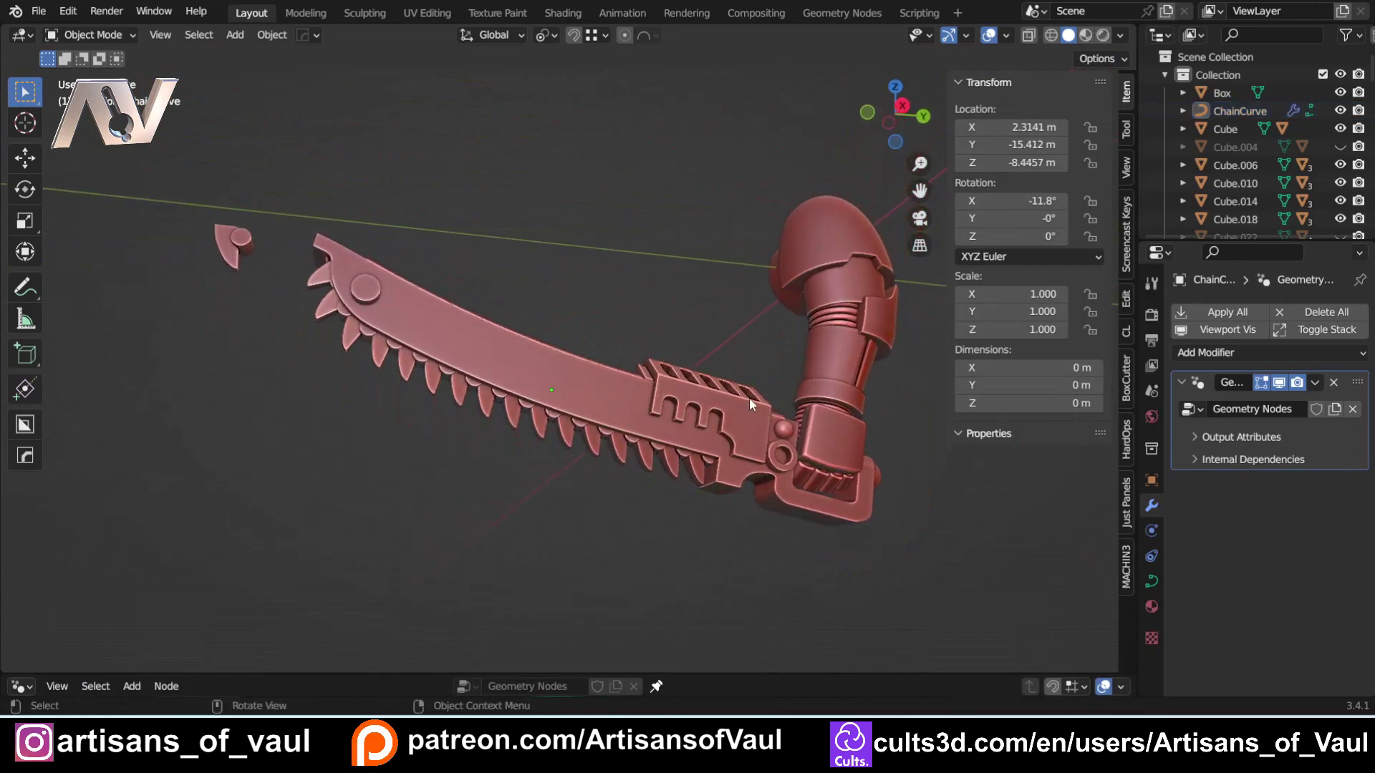
middle_click_drag(497, 428, 466, 454)
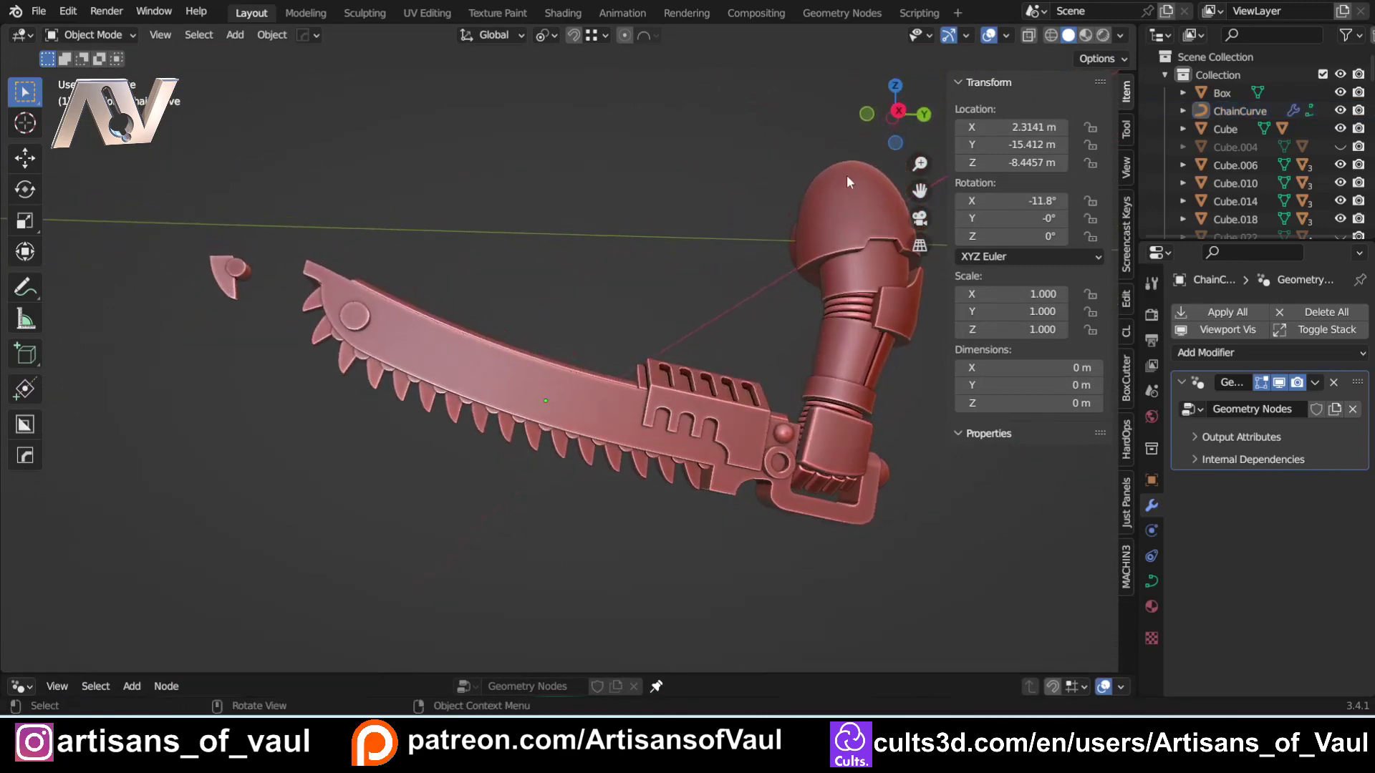
left_click(899, 114)
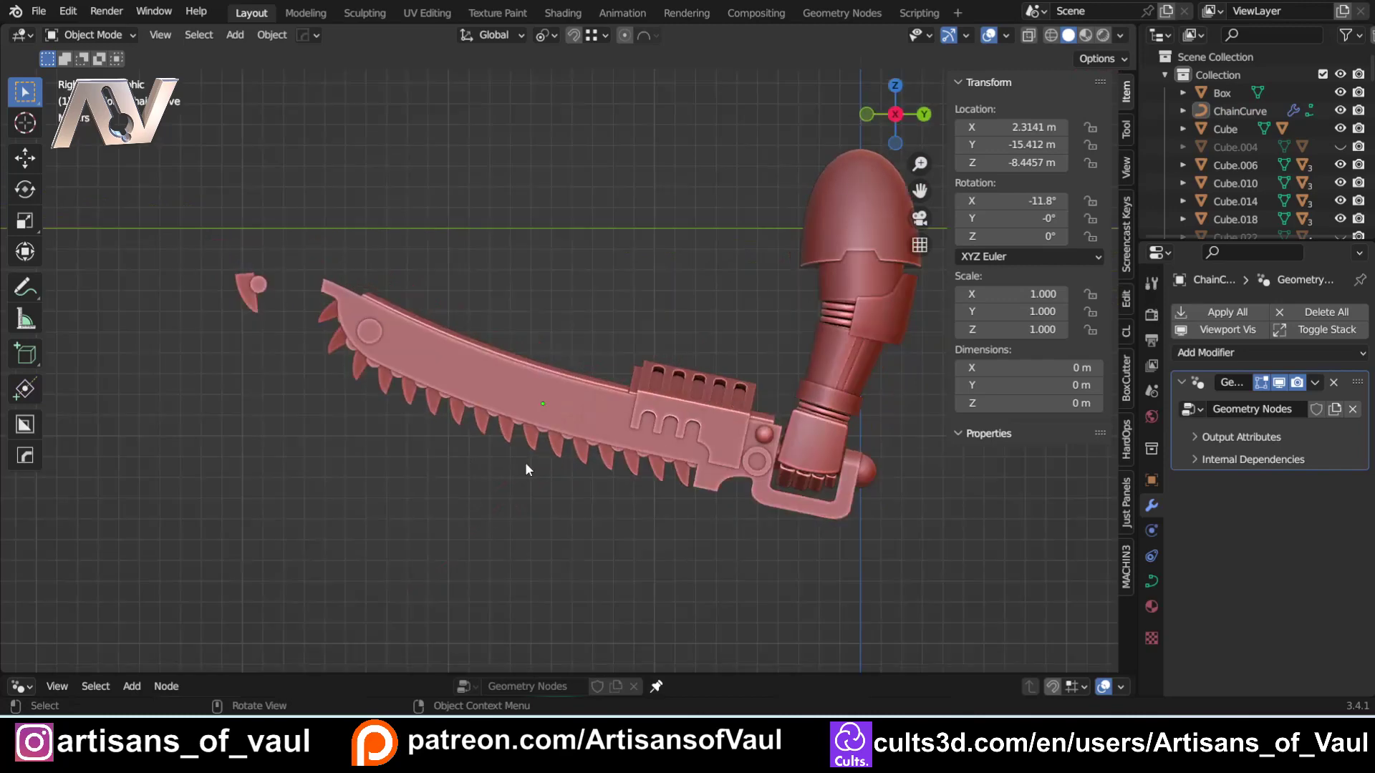
- Expand the node editor and move the Curve Tangent, Align Euler to Vector, Transform, Object Info, Resample Curve and Group Input nodes closer together
left_click_drag(407, 673, 407, 341)
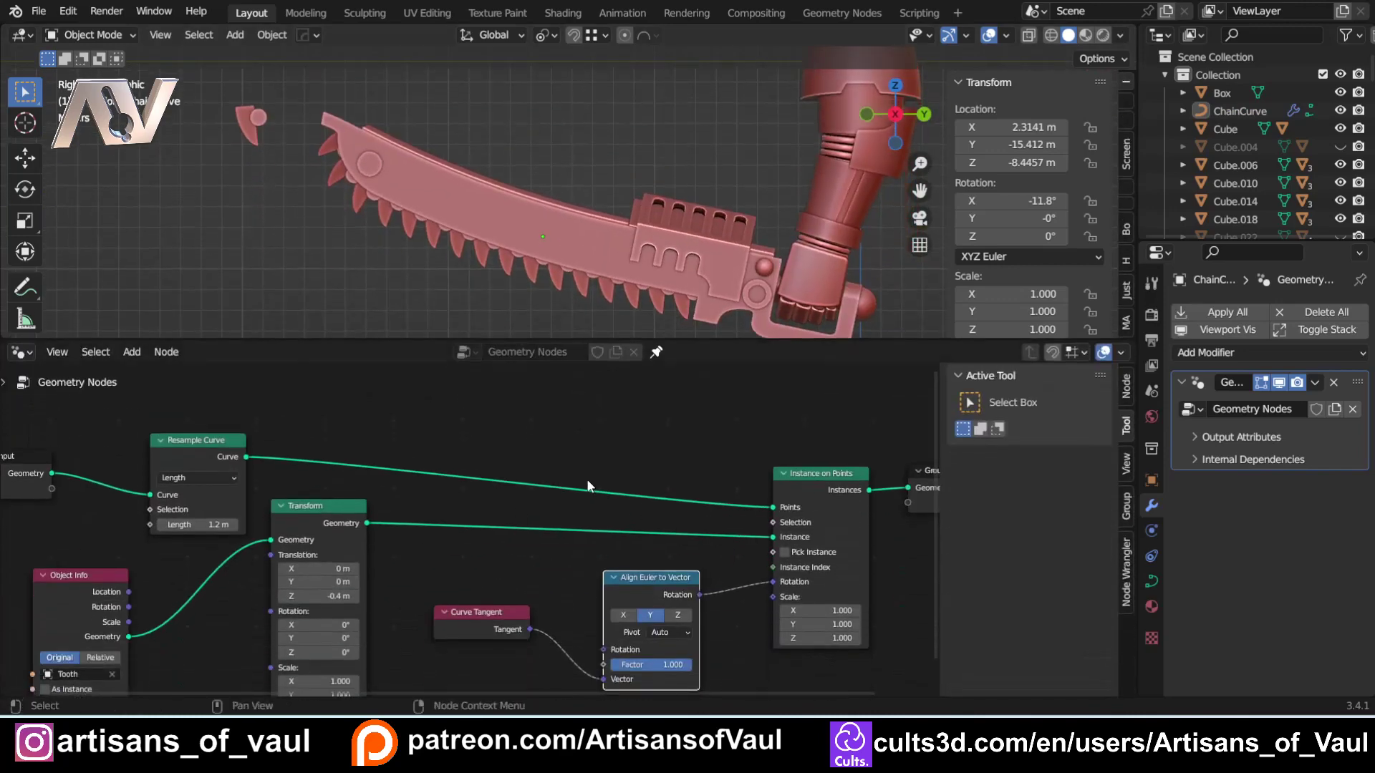
key("Home")
middle_click_drag(576, 527, 573, 463, "shift")
scroll(573, 463, "up", 2)
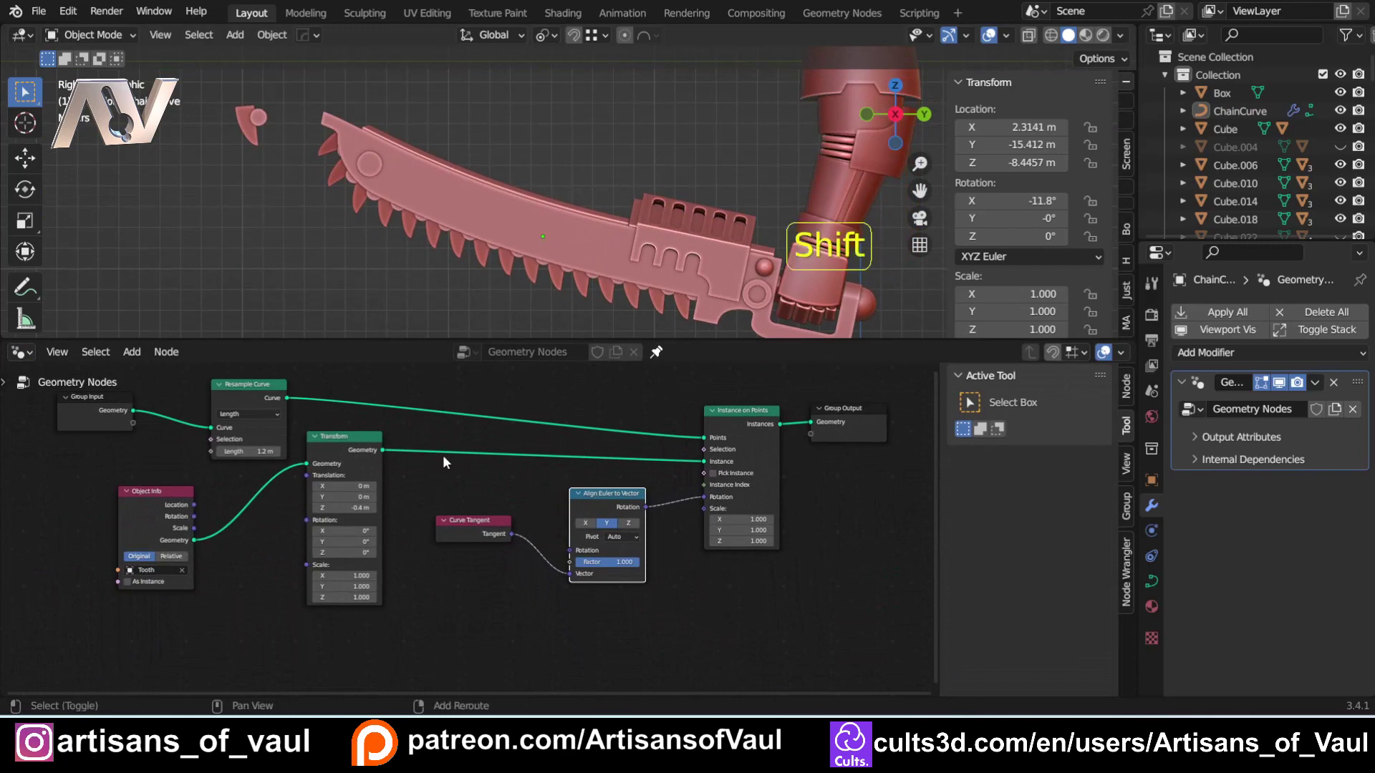
middle_click_drag(442, 456, 404, 510, "shift")
left_click_drag(445, 574, 495, 585)
left_click_drag(554, 548, 591, 552)
left_click_drag(507, 585, 533, 590)
left_click_drag(307, 490, 414, 497)
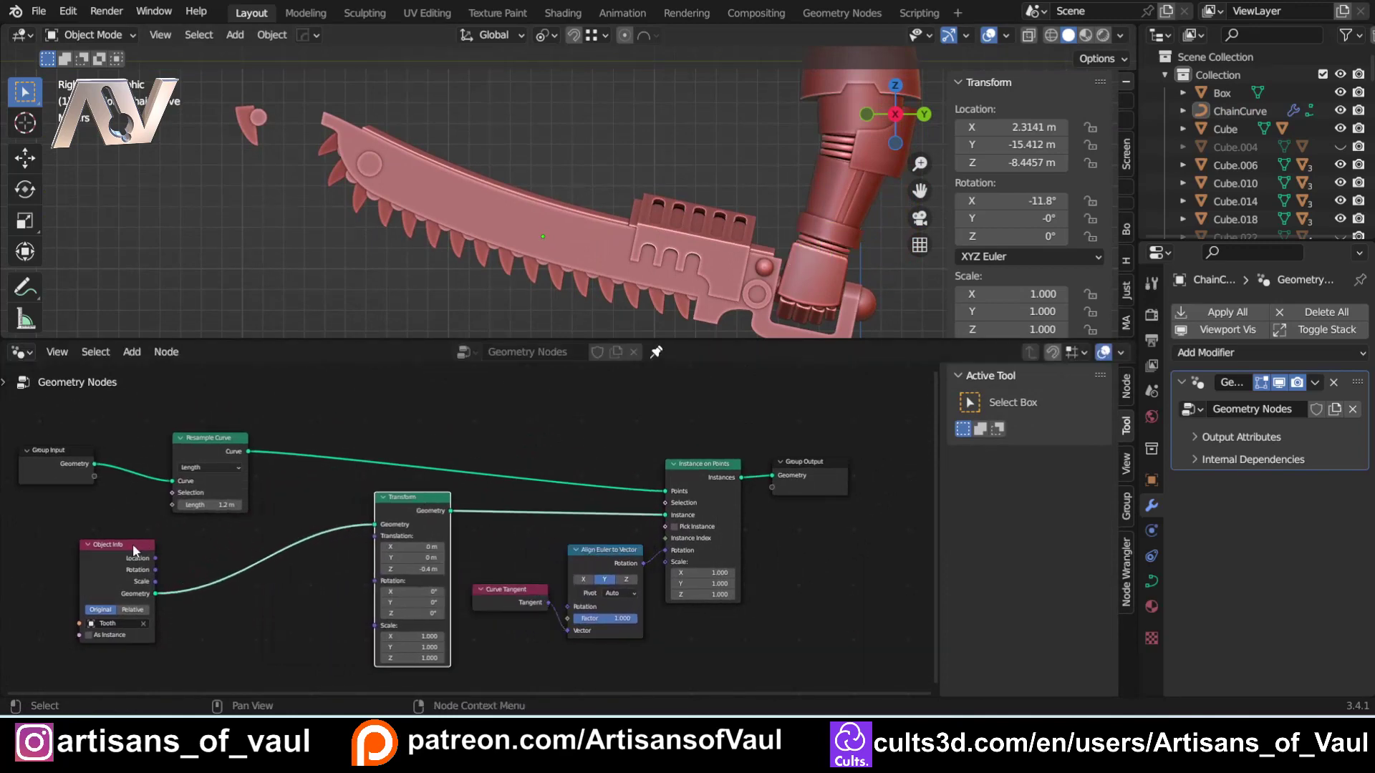
left_click_drag(143, 544, 316, 545)
left_click_drag(214, 438, 317, 444)
left_click_drag(84, 450, 242, 464)
- Select the ChainCurve teeth and give the 3D viewport slightly more height while keeping the whole node tree in view
left_click(506, 263)
left_click(505, 263)
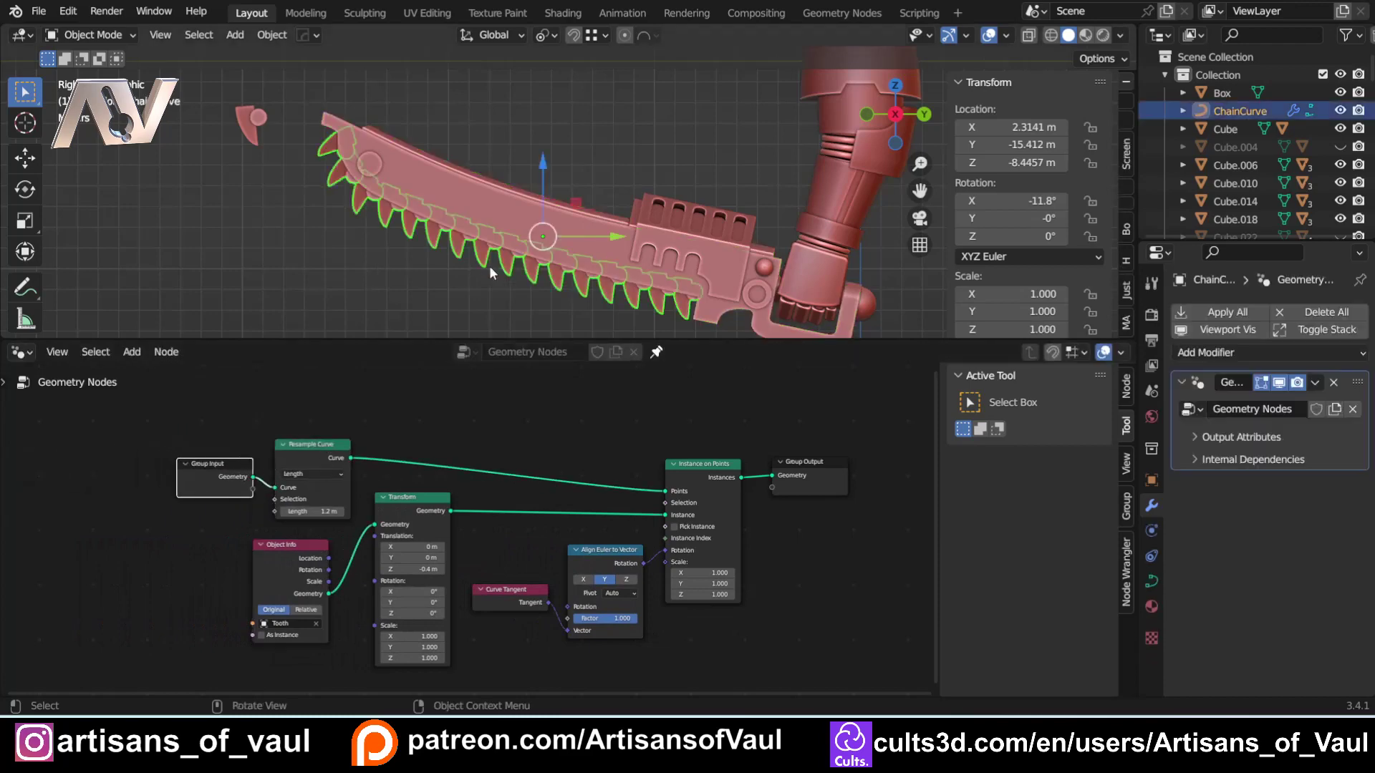
middle_click_drag(488, 265, 479, 234)
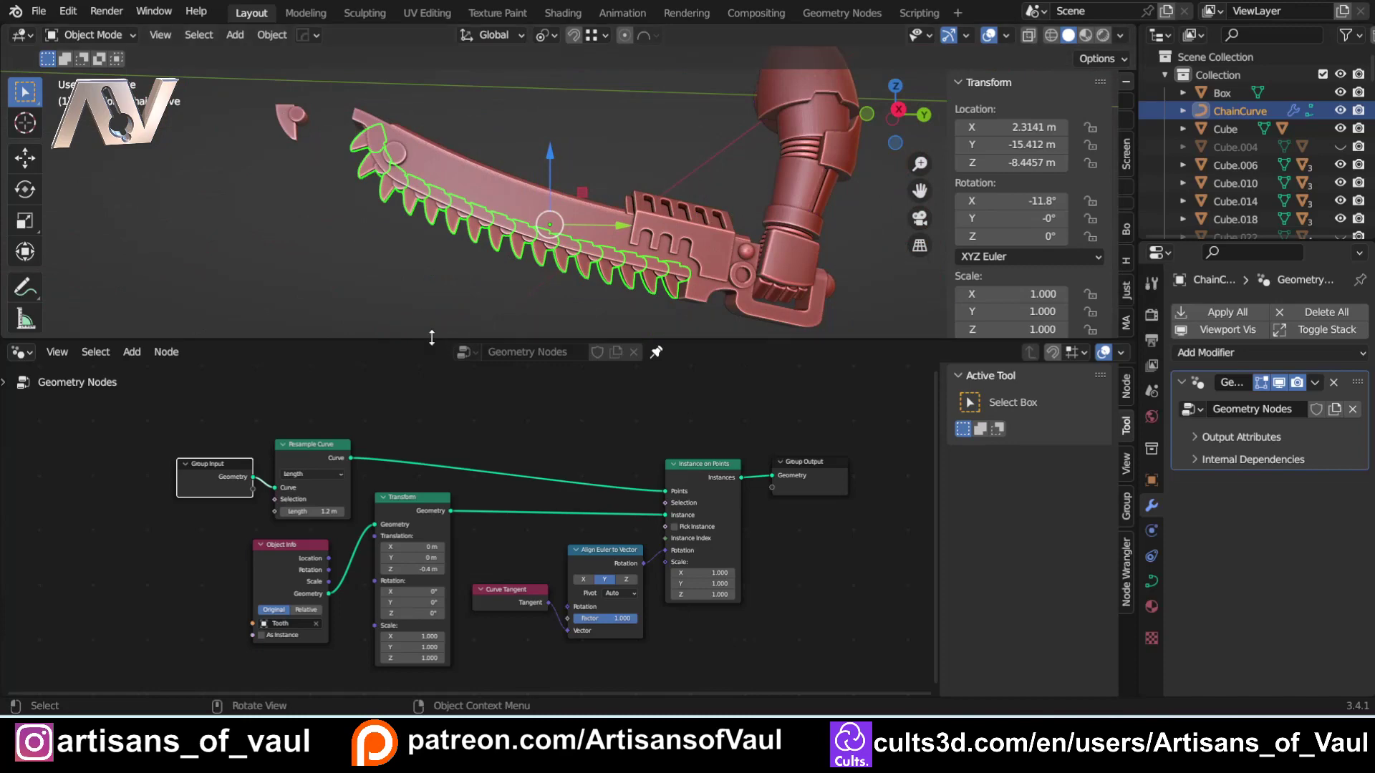
left_click_drag(432, 338, 431, 384)
middle_click_drag(504, 531, 519, 499, "shift")
scroll(526, 494, "up", 1)
scroll(519, 498, "up", 1)
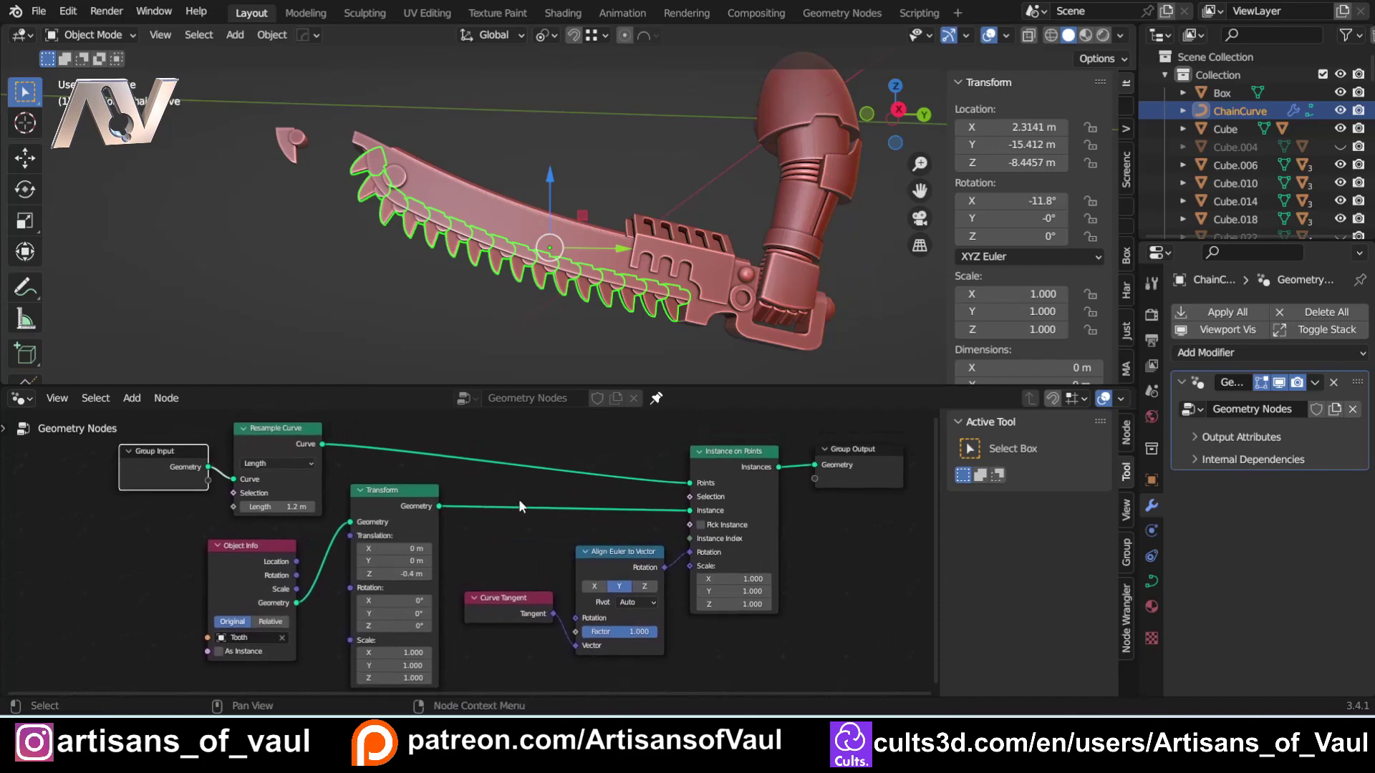